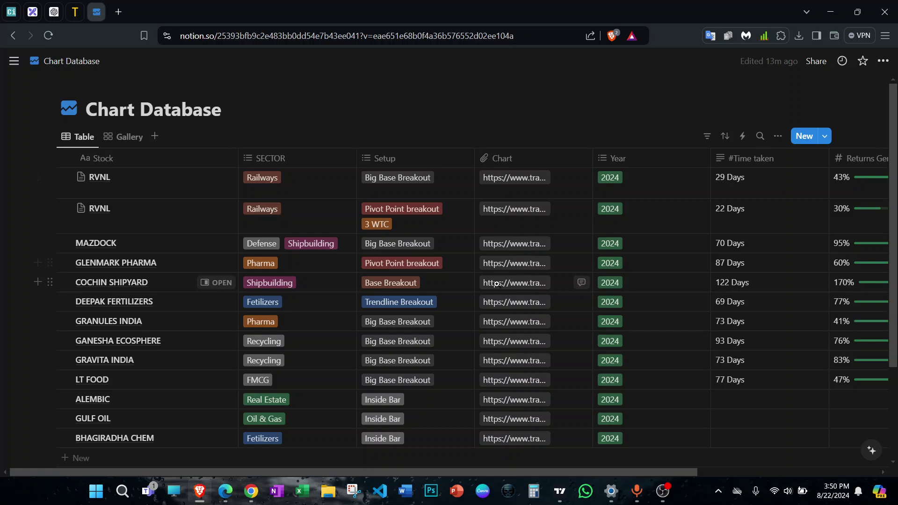
drag(450, 472, 419, 468)
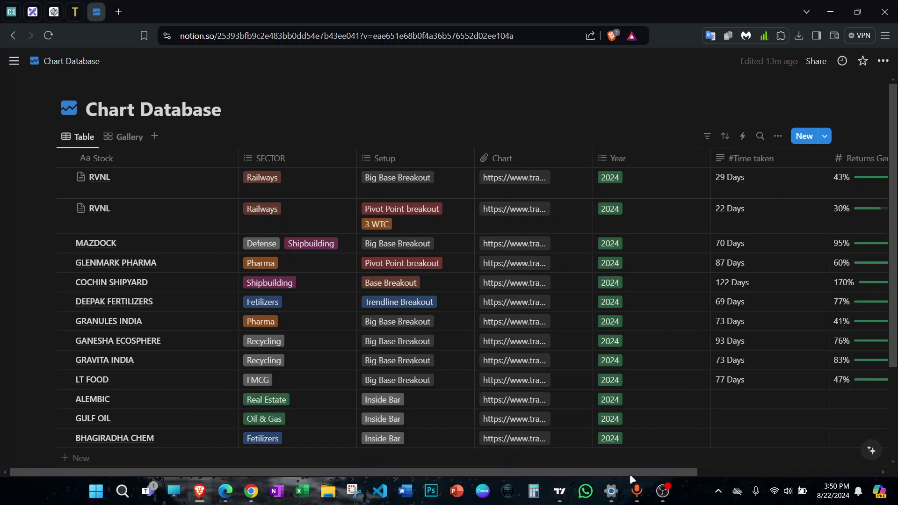
drag(630, 471, 471, 473)
- Search Google for "notion" in a new browser tab and open the official Notion site
key(ctrl+t)
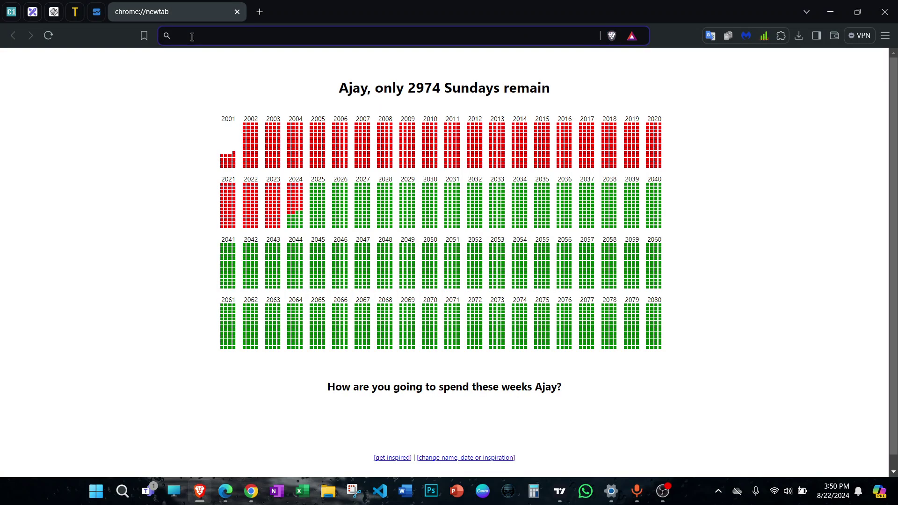
text(notion)
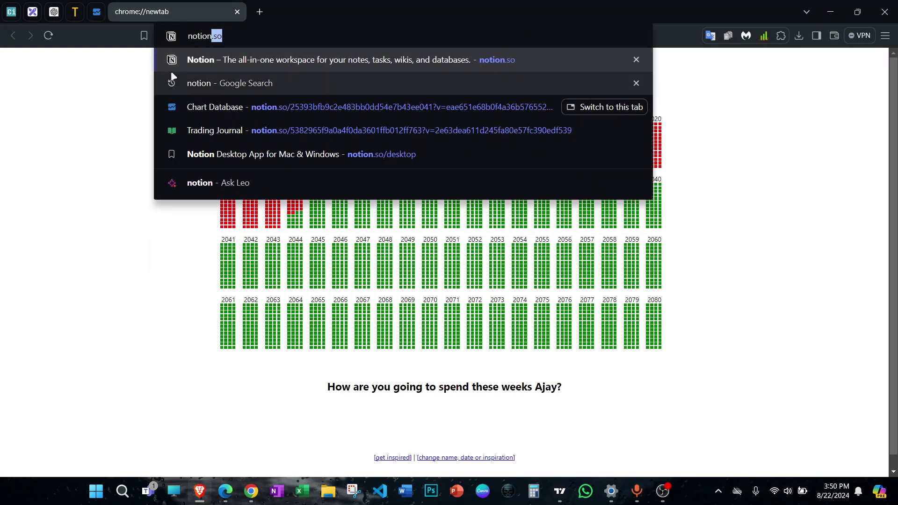
click(197, 84)
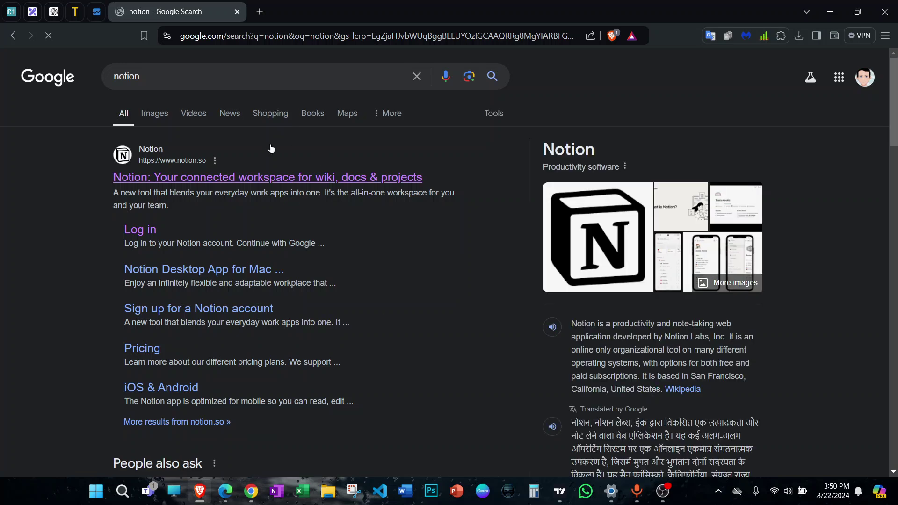
click(276, 178)
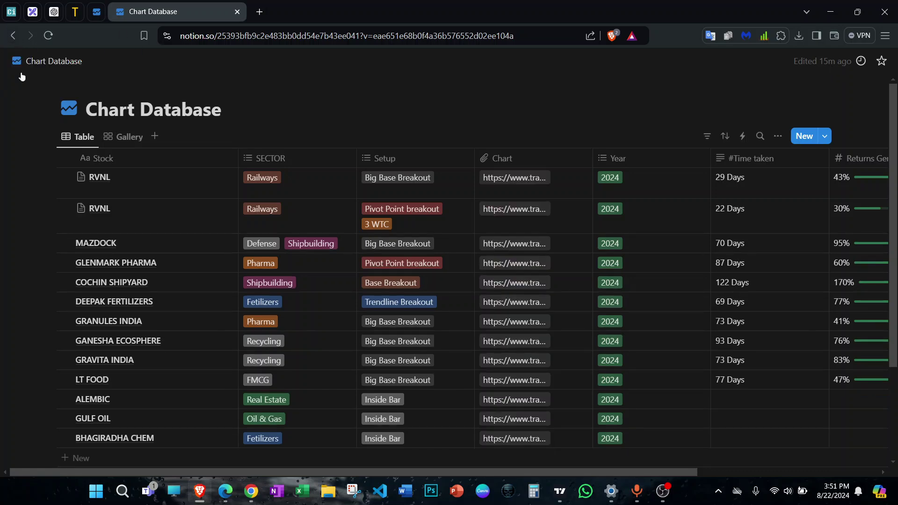
- Add a new blank page to the Workspace section
click(14, 64)
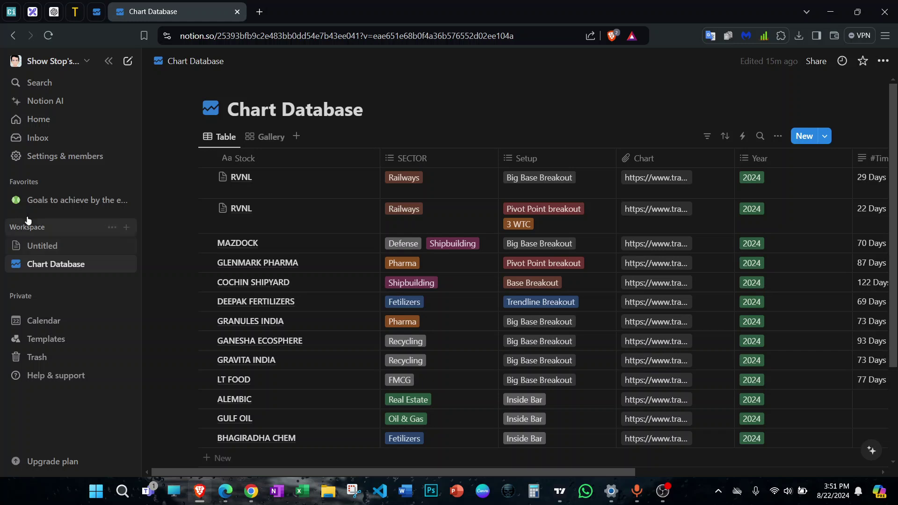
click(127, 227)
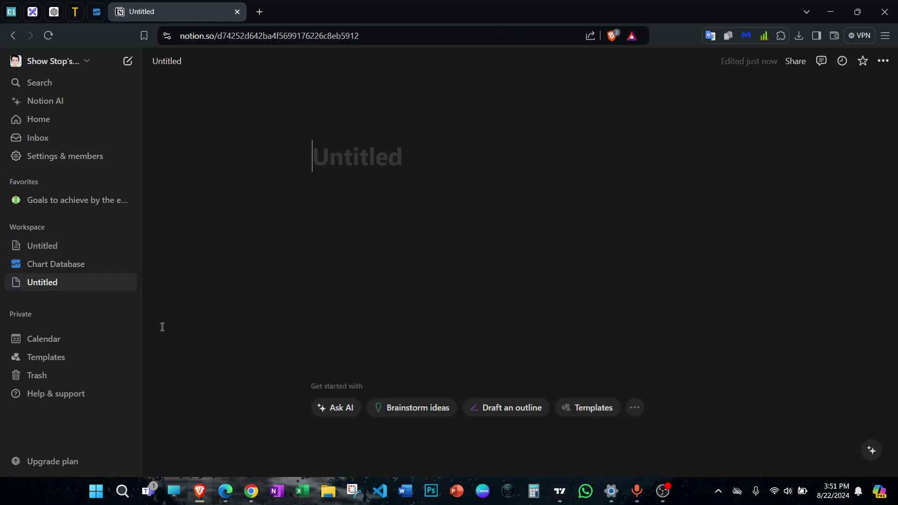
click(164, 63)
click(263, 229)
click(333, 168)
- Title the new blank workspace page "Chart Database"
click(73, 261)
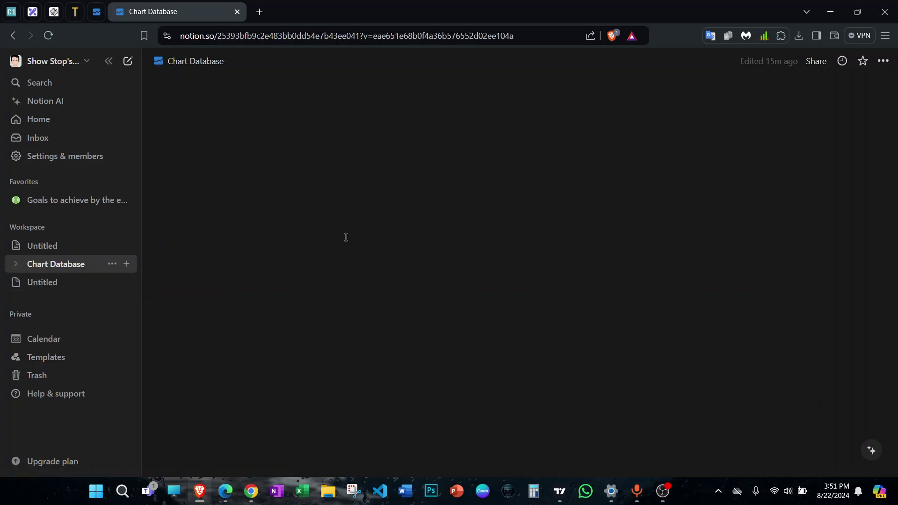
click(56, 282)
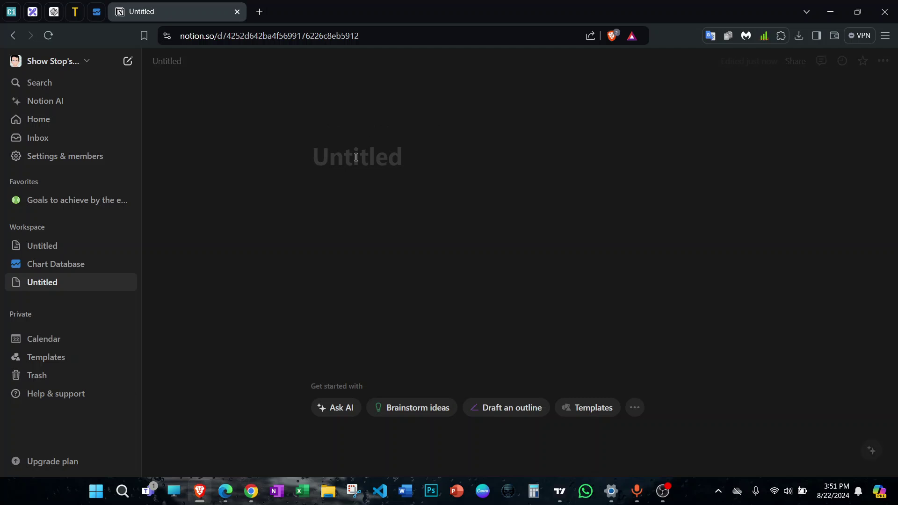
text(Chart Dt)
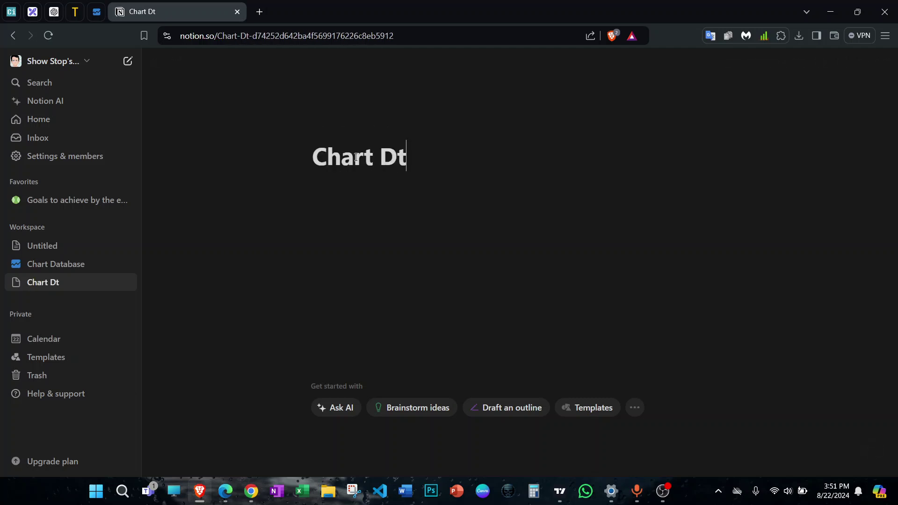
key(BackSpace)
text(a)
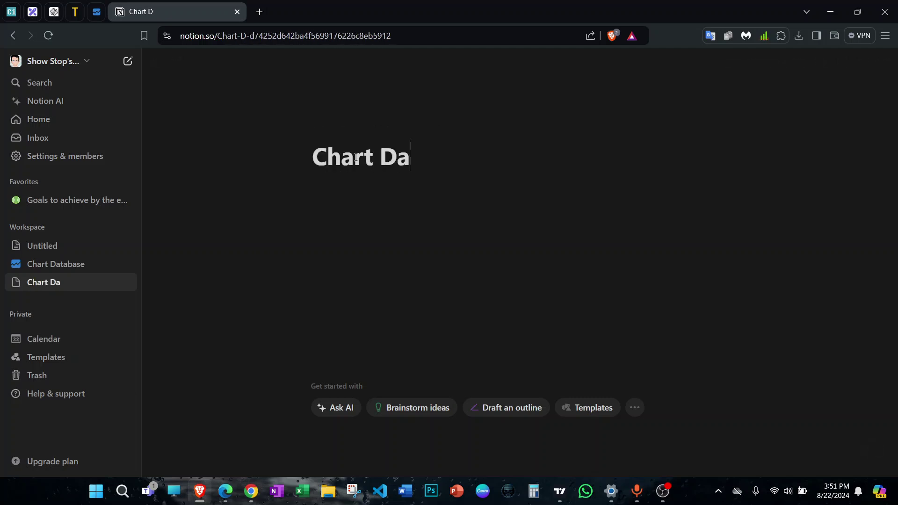
text(tabase)
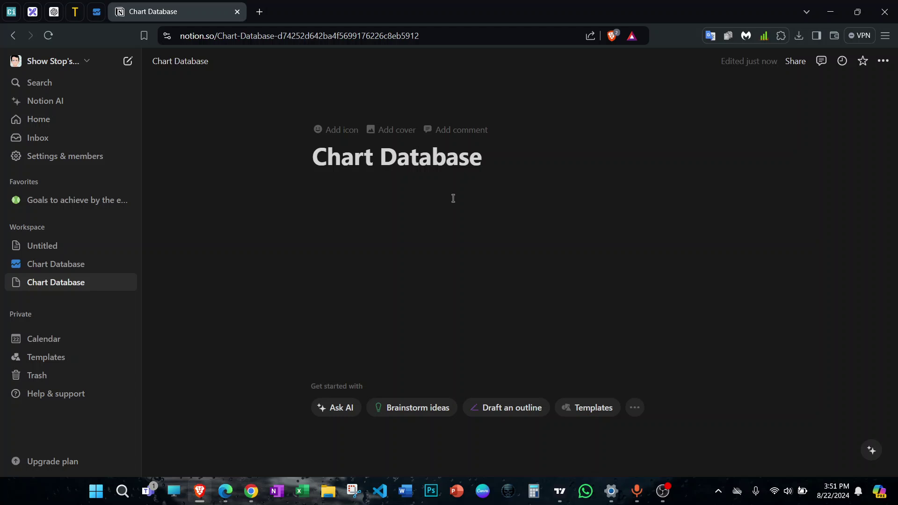
- Turn the new Chart Database page into a table database without linking an existing data source
click(634, 410)
click(650, 362)
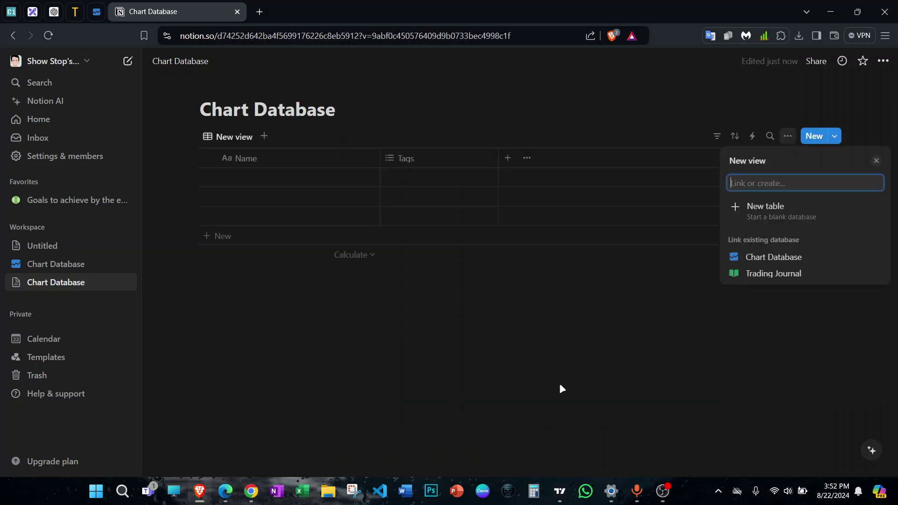
click(562, 388)
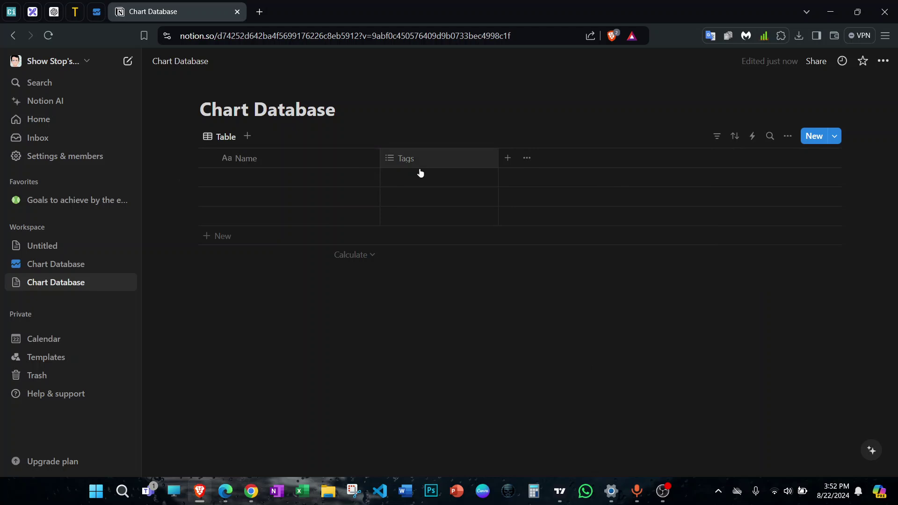
- Rename the table's Name column to "Stock Name"
click(247, 161)
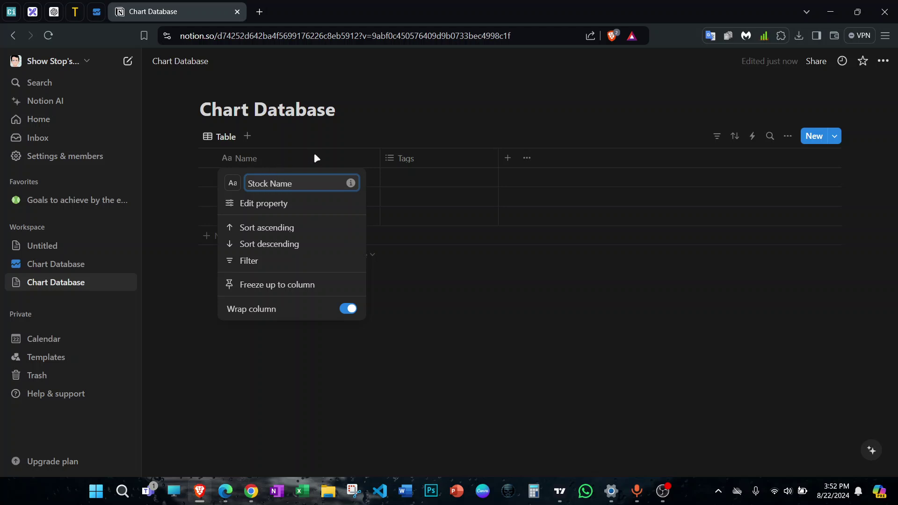
key(Return)
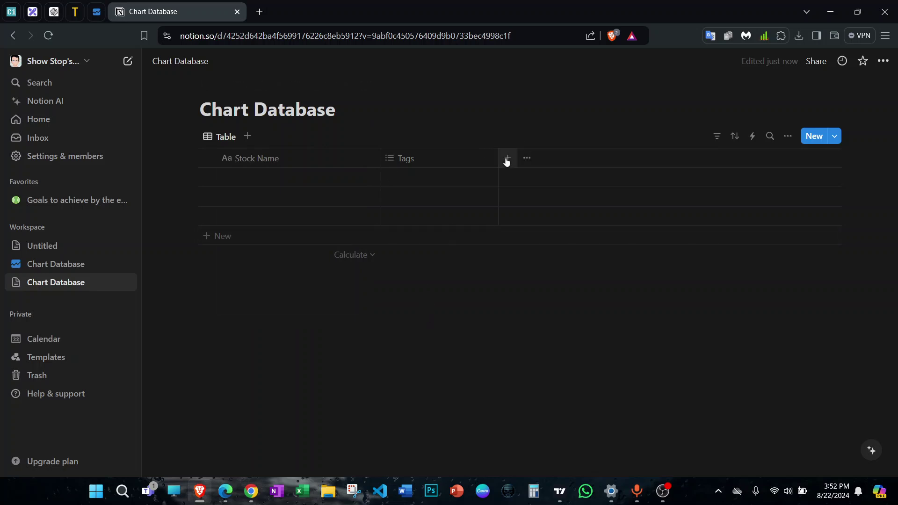
click(508, 159)
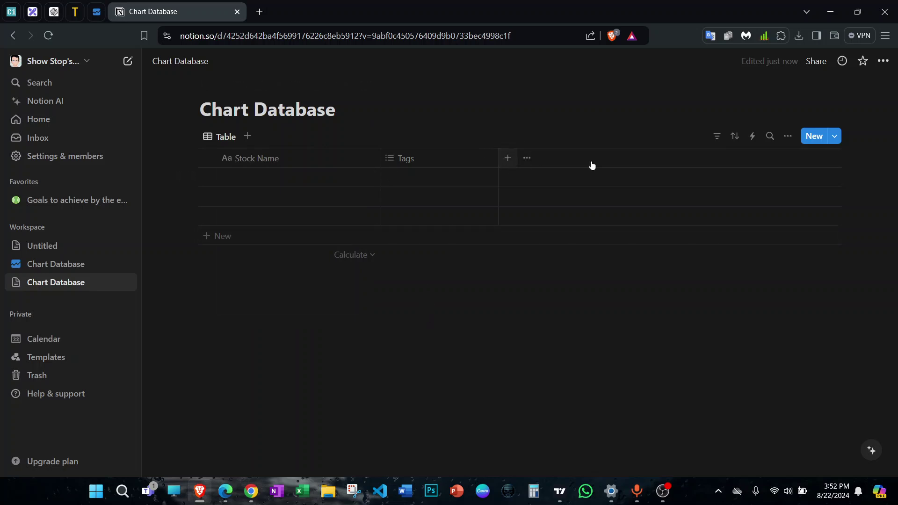
click(531, 315)
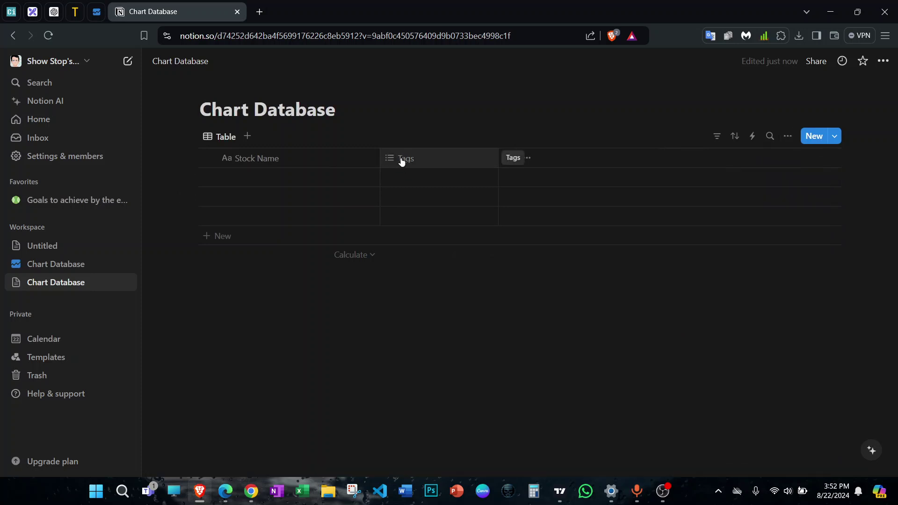
- Examine the Tags column's property settings and the property types that are available for it
click(401, 161)
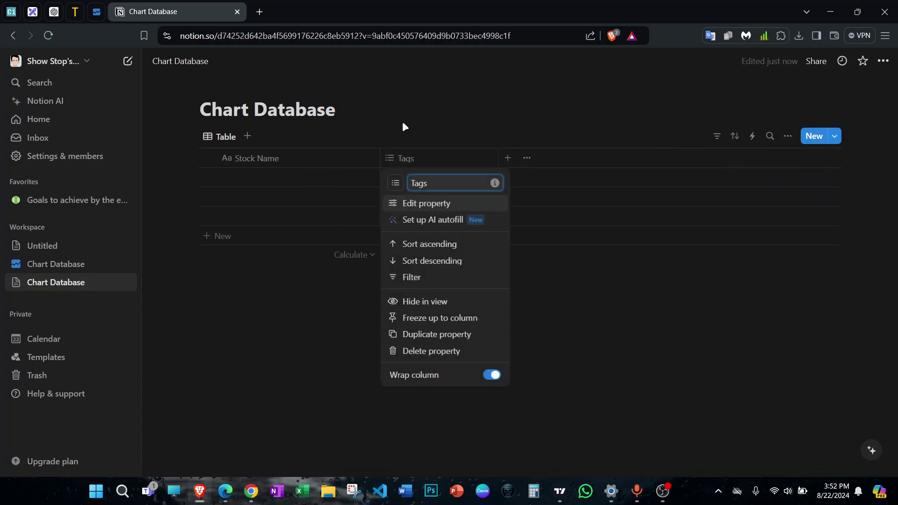
click(409, 108)
click(407, 161)
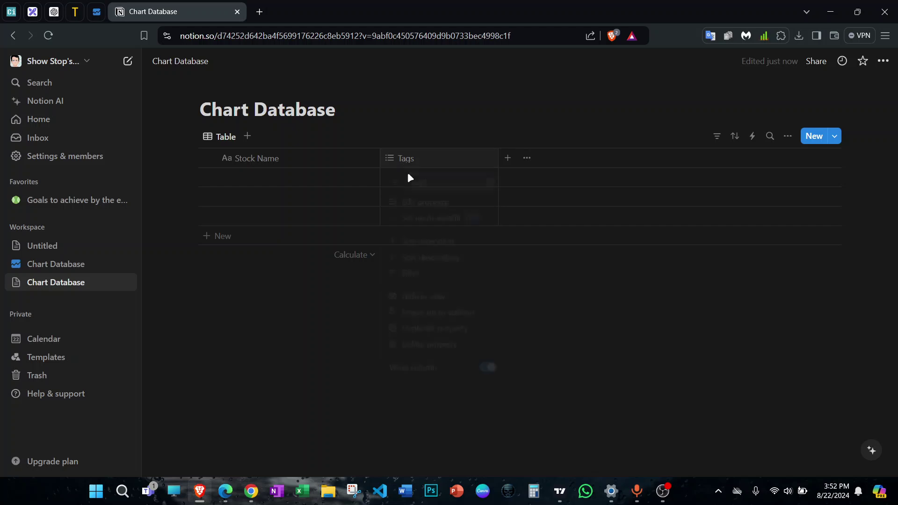
click(410, 204)
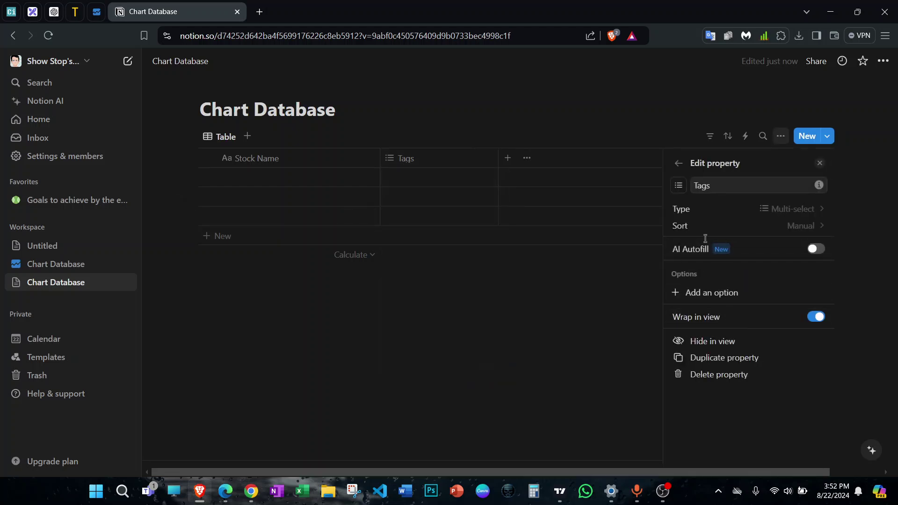
click(723, 229)
click(754, 213)
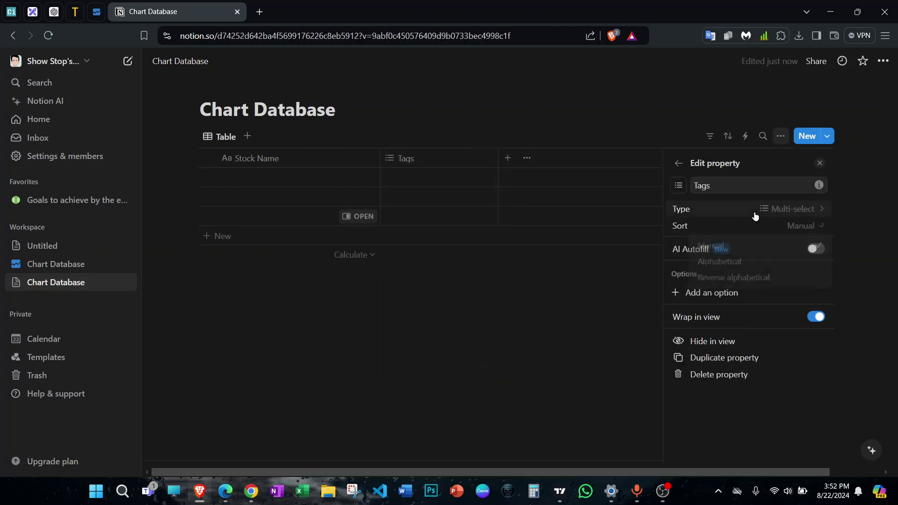
click(805, 209)
scroll(718, 234, down, 4)
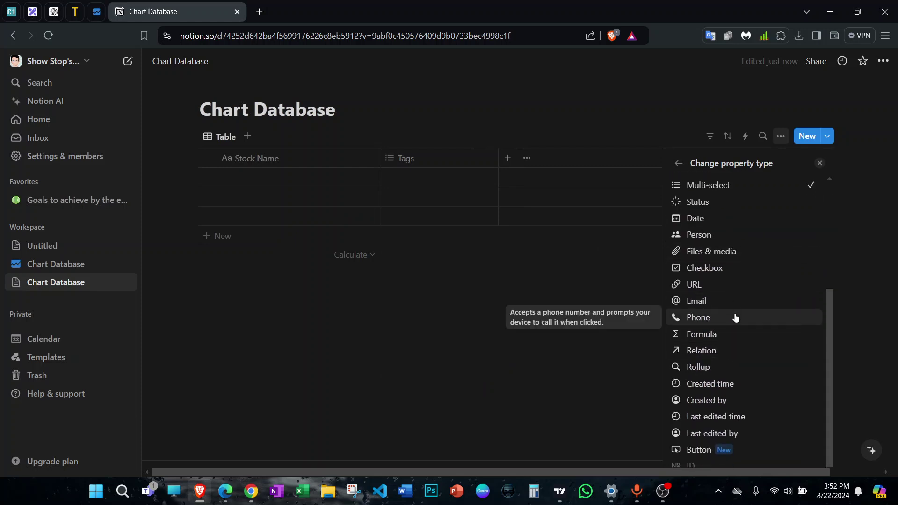
scroll(736, 290, up, 2)
scroll(726, 268, down, 1)
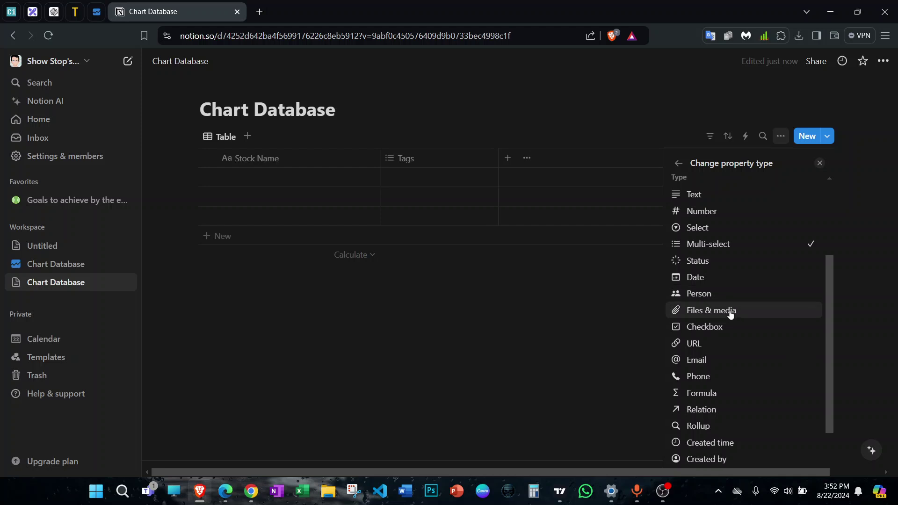
scroll(721, 322, down, 1)
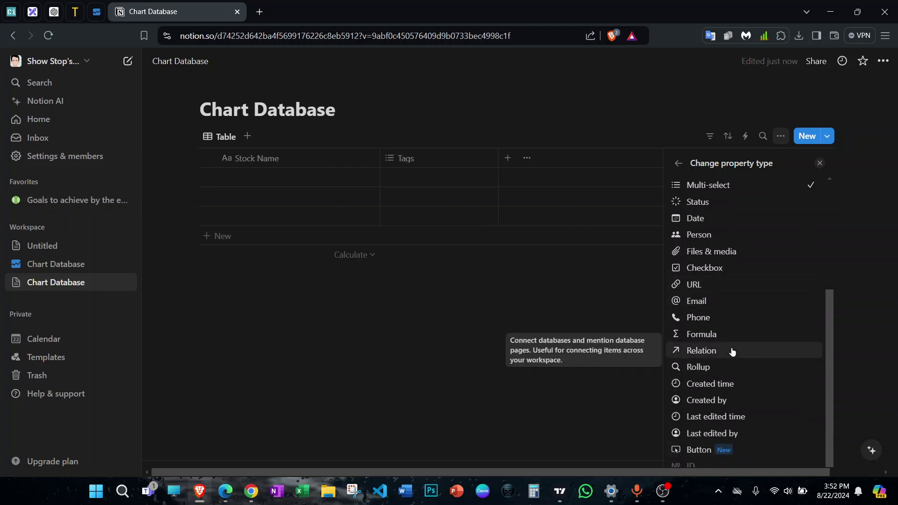
scroll(702, 337, up, 2)
- Review the columns and entries of the existing Chart Database as a reference for the new table
click(51, 264)
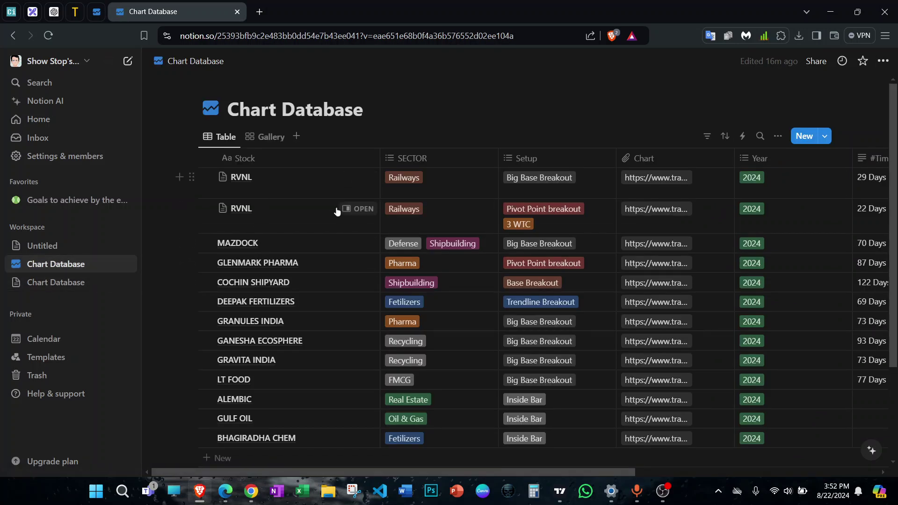
scroll(410, 187, down, 3)
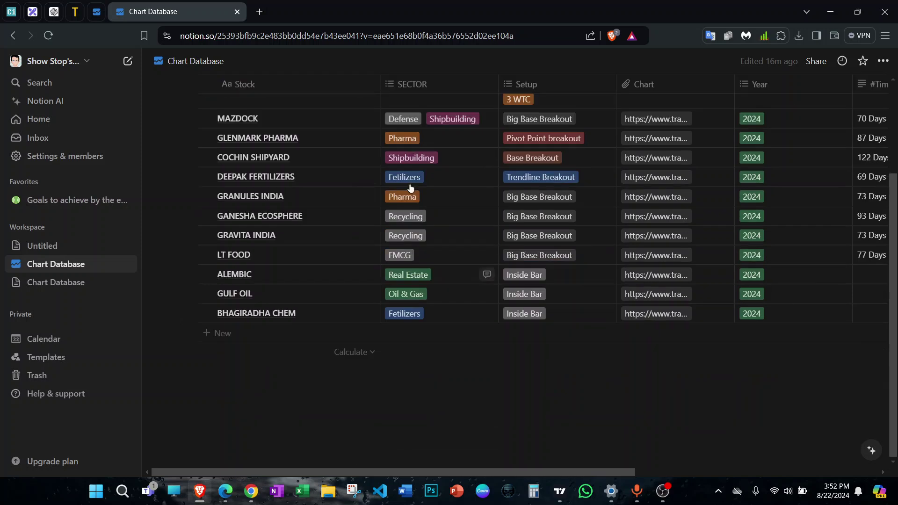
scroll(467, 214, up, 3)
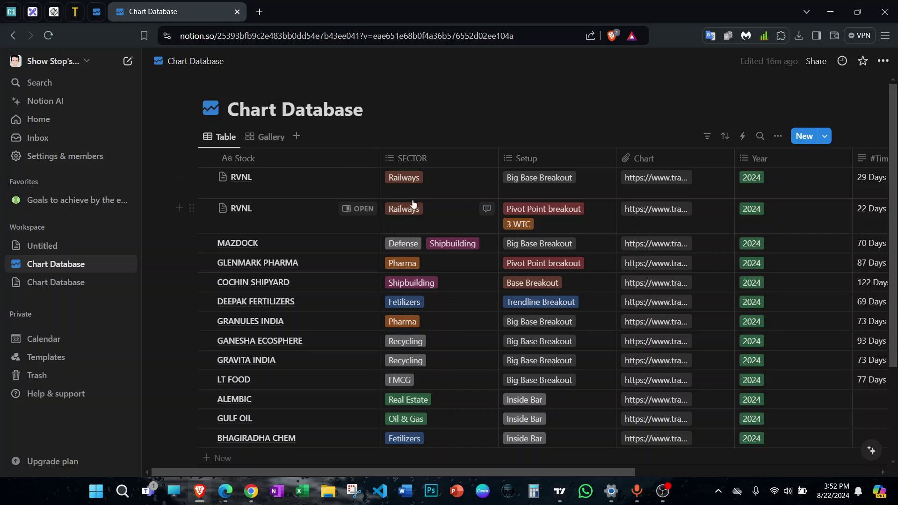
- Rename the Tags column in the new Chart Database to "Sector"
click(70, 283)
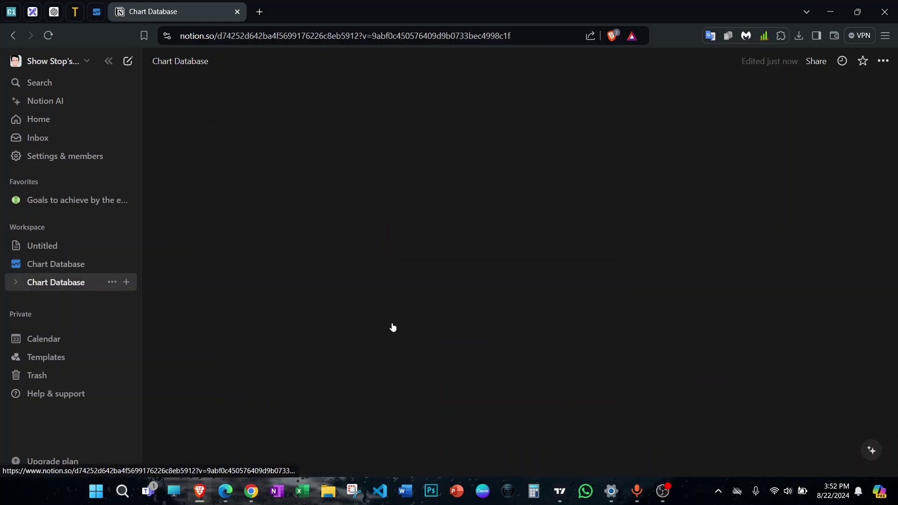
click(418, 163)
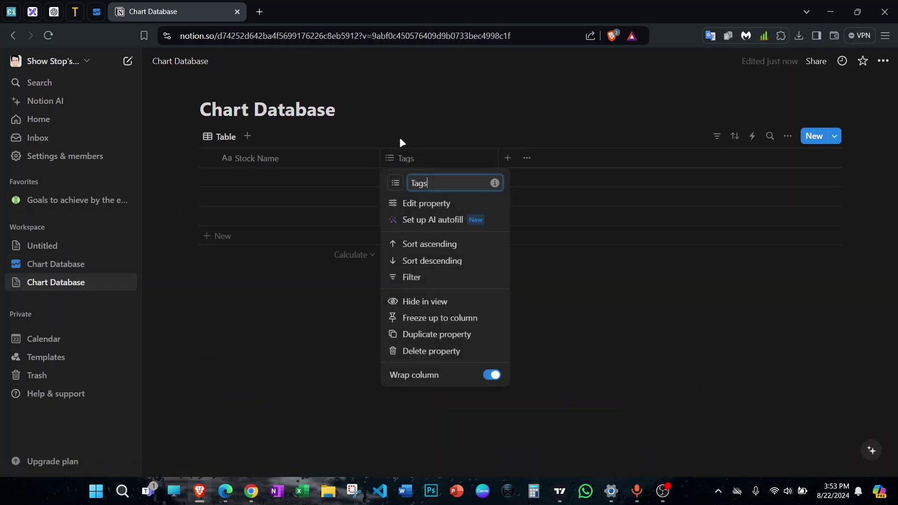
click(437, 184)
key(BackSpace)
key(BackSpace)
key(BackSpace)
key(BackSpace)
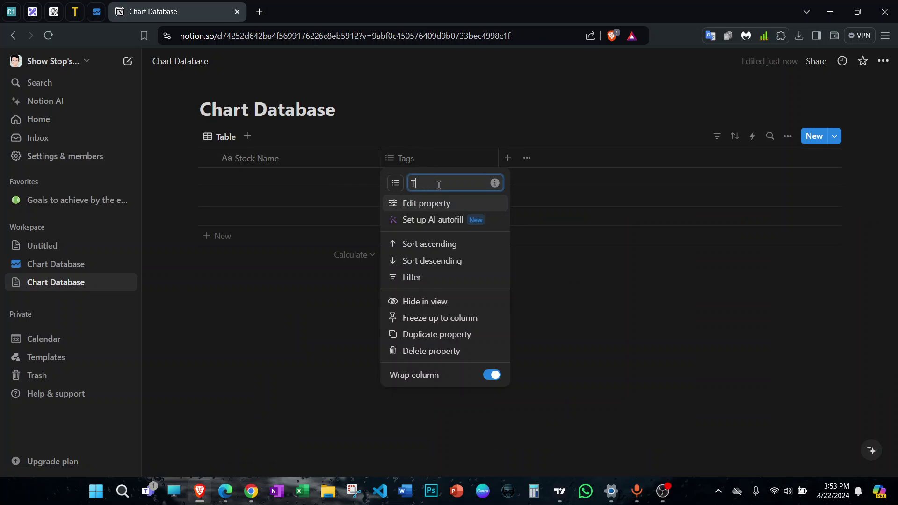
text(Sector)
click(460, 97)
- Add the options FMCG and IT to the Sector property, keeping it as a multi-select
click(420, 156)
click(425, 204)
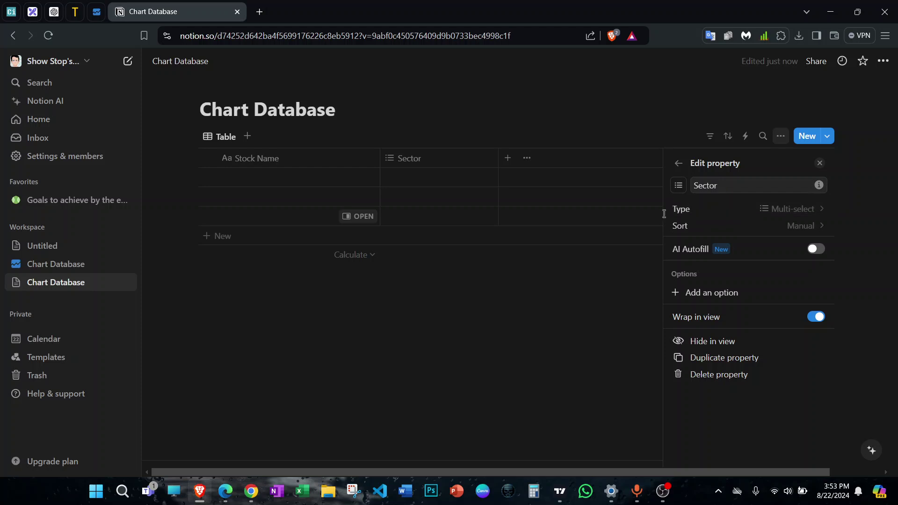
click(738, 209)
scroll(716, 332, down, 1)
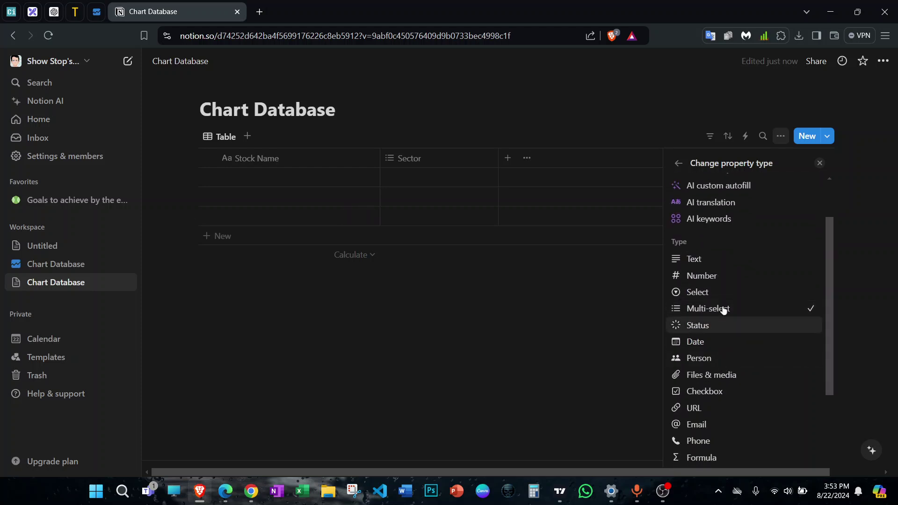
click(678, 166)
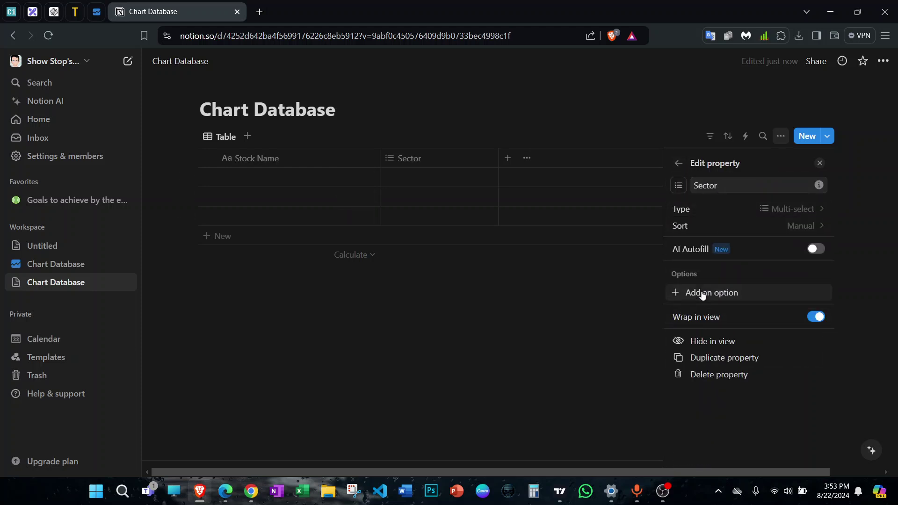
click(702, 294)
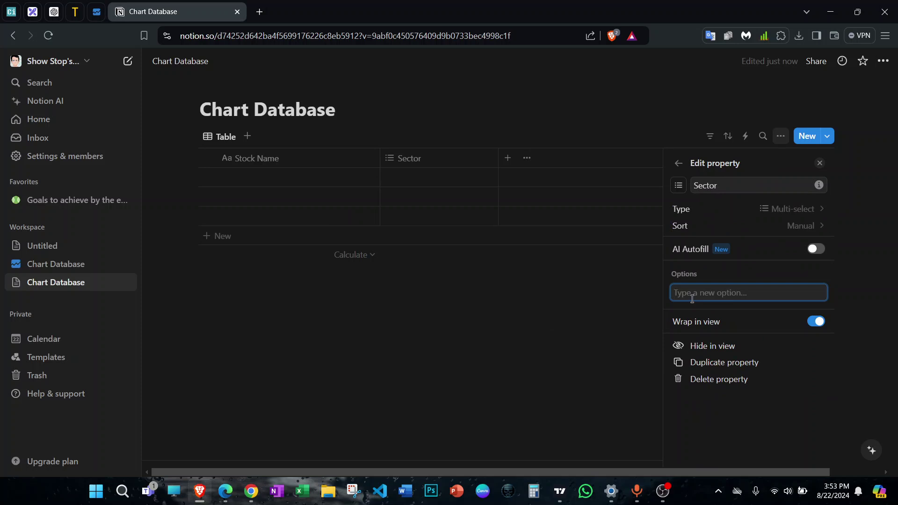
text(FMCG)
key(Return)
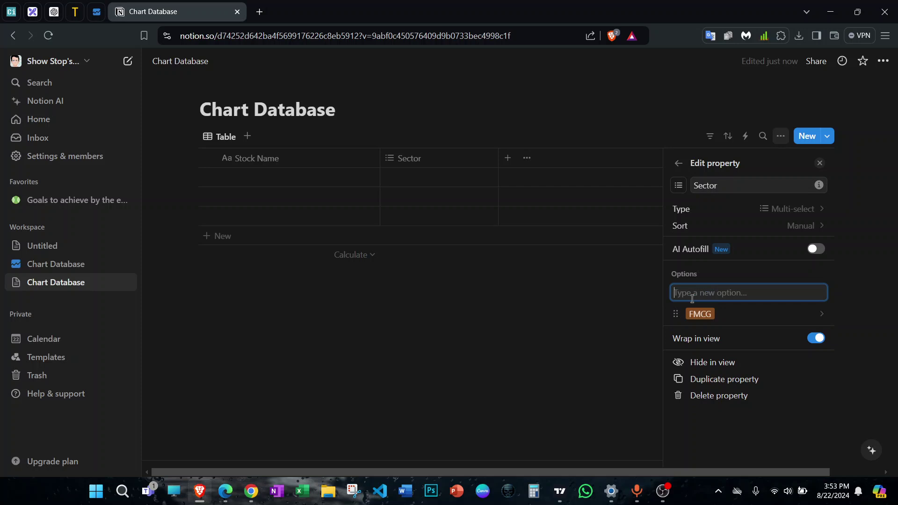
text(IT)
key(Return)
- Add PHARMA, METALS and FERTILIZERS to the Sector property's options
text(P)
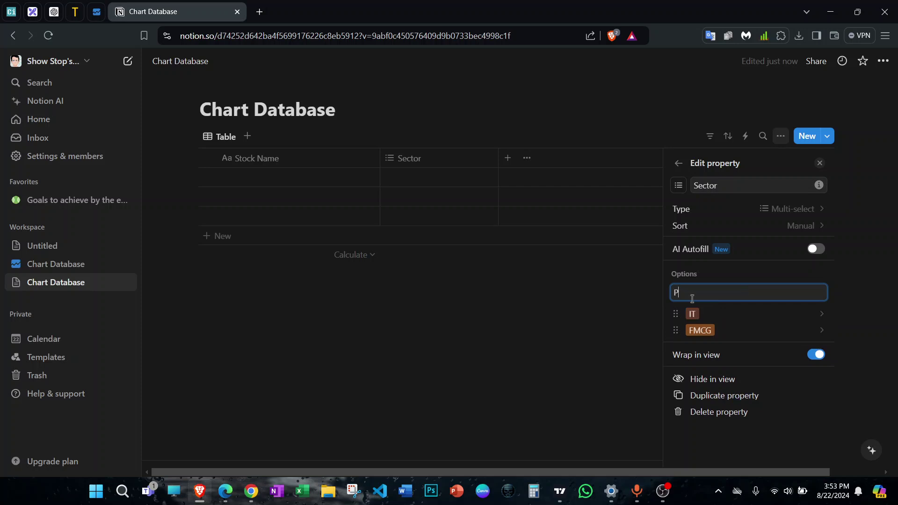
text(HARMA)
key(Return)
text(METALSD)
key(BackSpace)
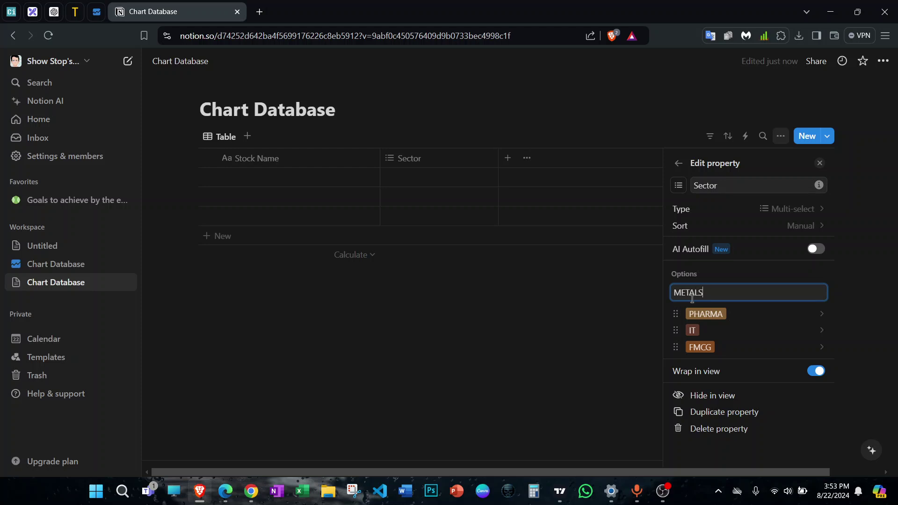
key(Return)
text(FERTILIZER)
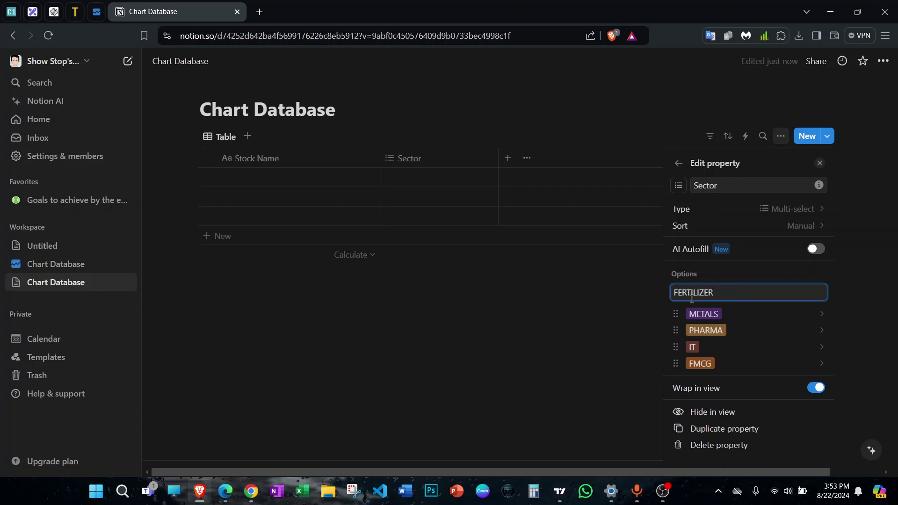
key(Return)
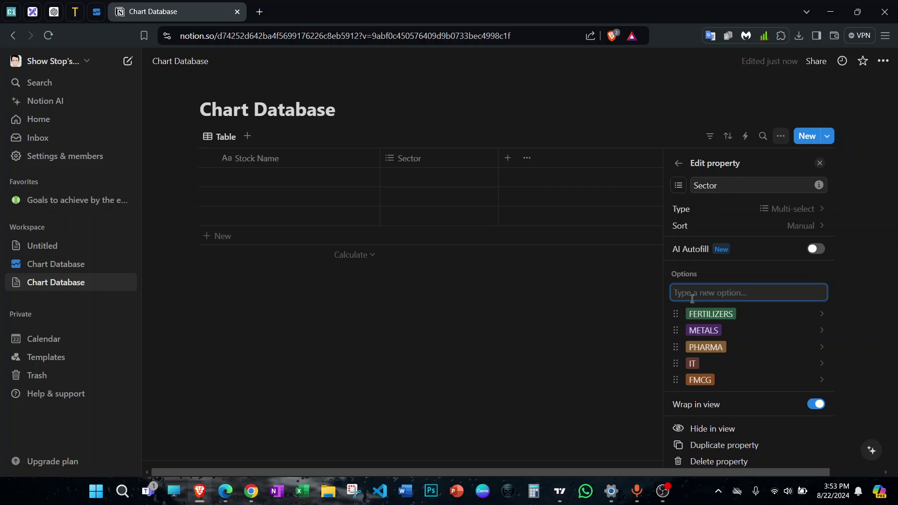
- Add BANKS, RECYCLING and AGROCHEM as further Sector options and close the property settings
text(BANKS)
key(Return)
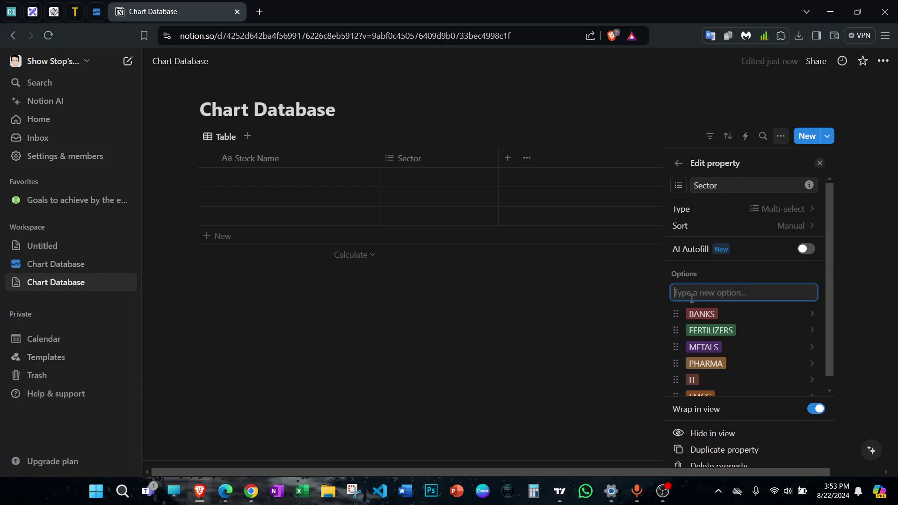
text(RECYCLING)
key(Return)
text(AGROCHEM)
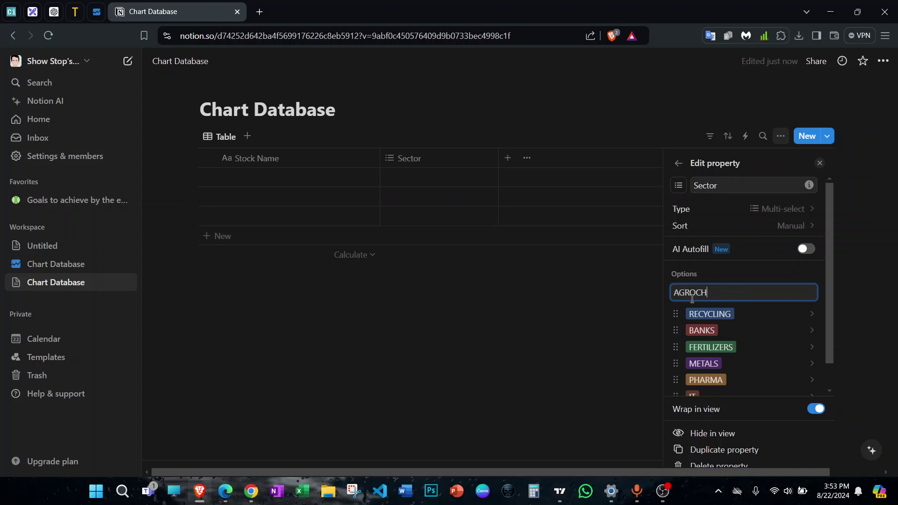
key(Return)
scroll(674, 338, down, 1)
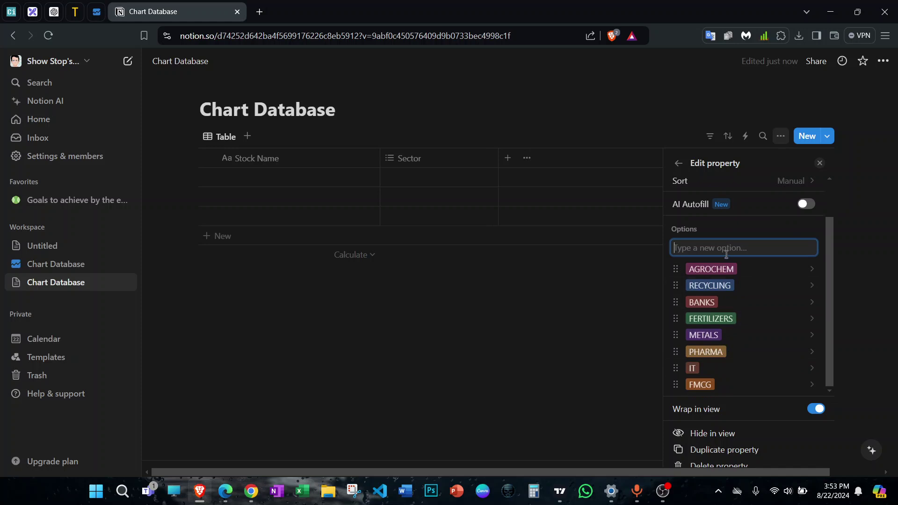
click(499, 376)
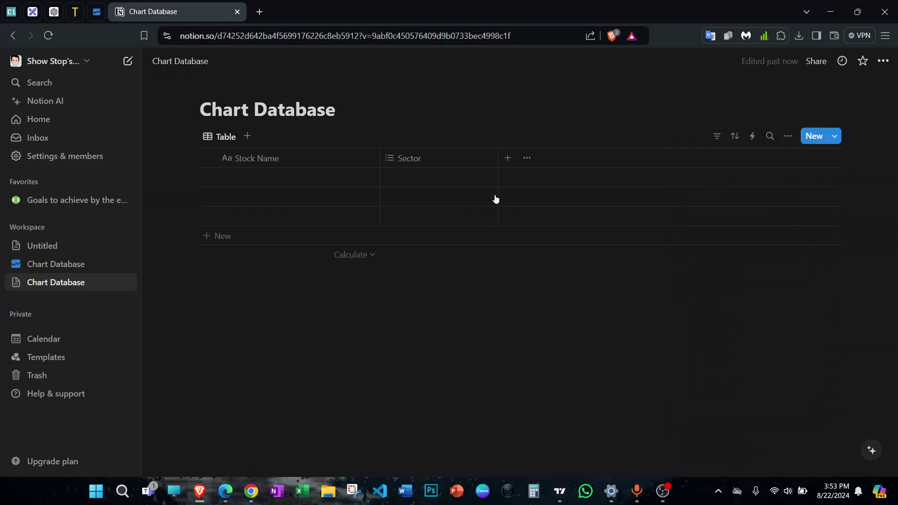
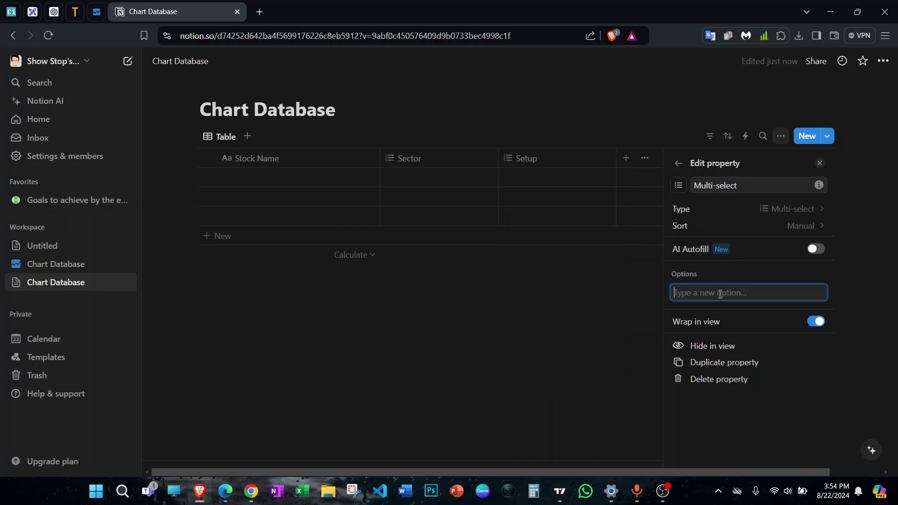
- Add the options "big base breakout", "inside bar" and "3 WTC" to the multi-select column beside Sector
text(big base breakout)
key(Return)
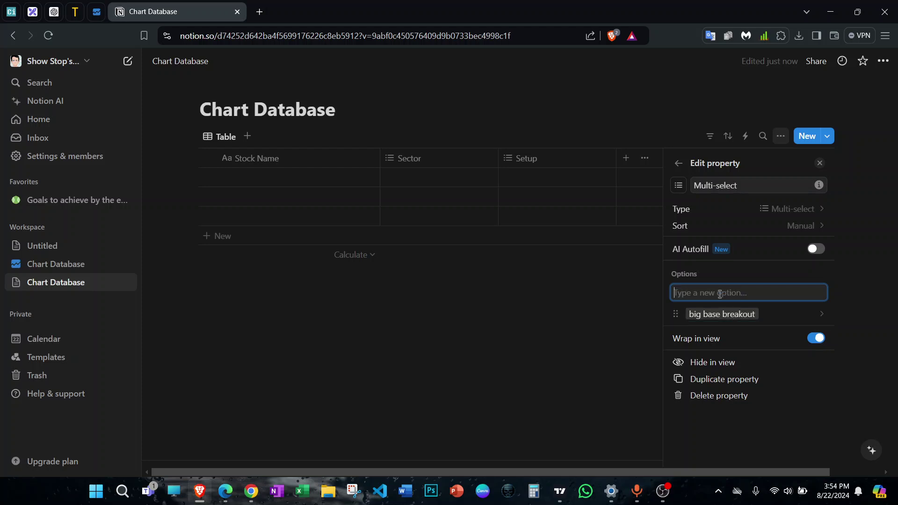
text(inside bar)
key(Return)
text(3 WTC)
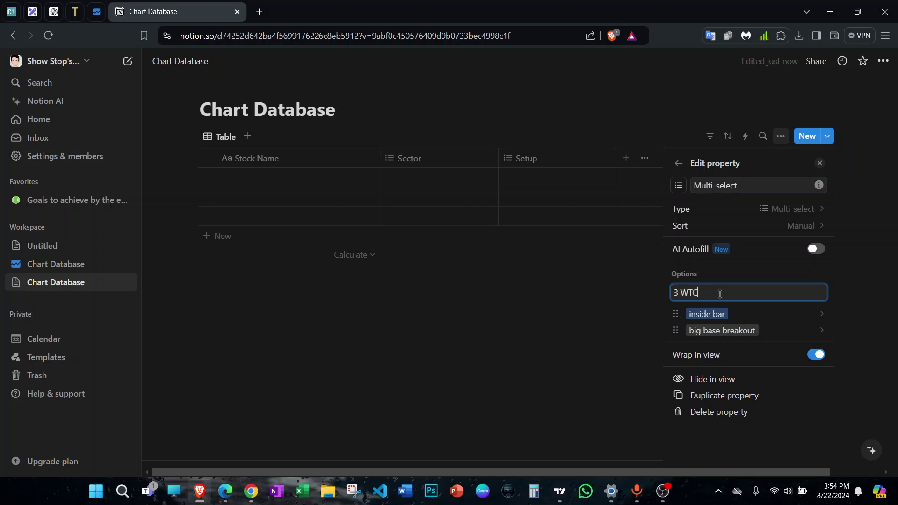
key(Return)
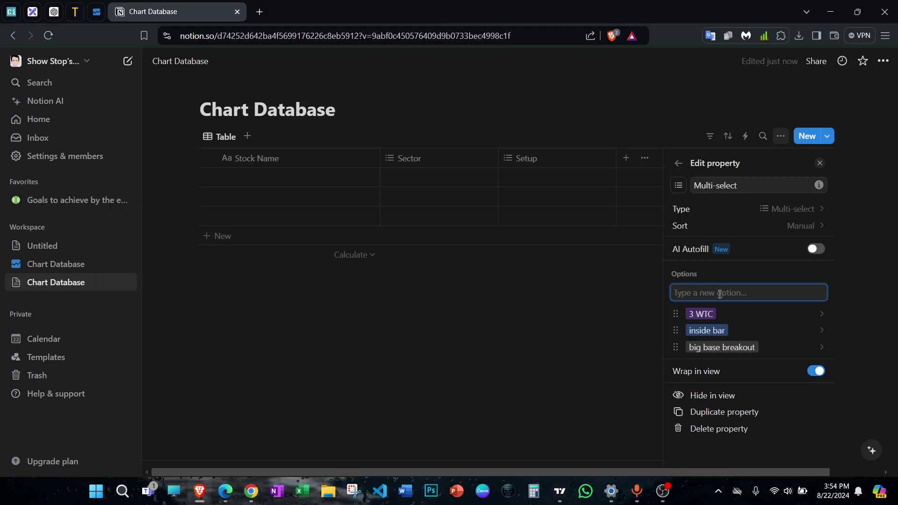
- Add VCP, IPO BASE and PIVOT POINT BREAKOUT to the setup column's options and close its property settings
text(v)
key(BackSpace)
text(VCP)
key(Return)
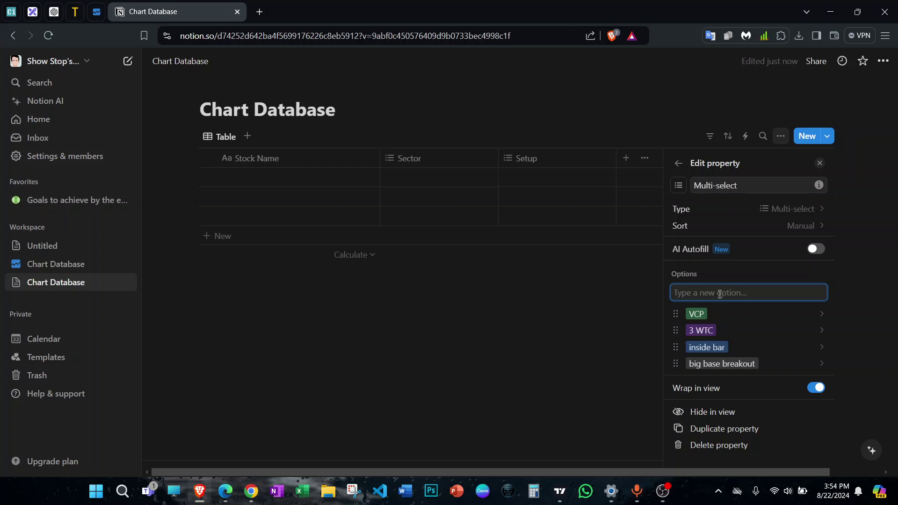
text(IPO BASE)
key(Return)
text(Pl)
text(VOT POINT)
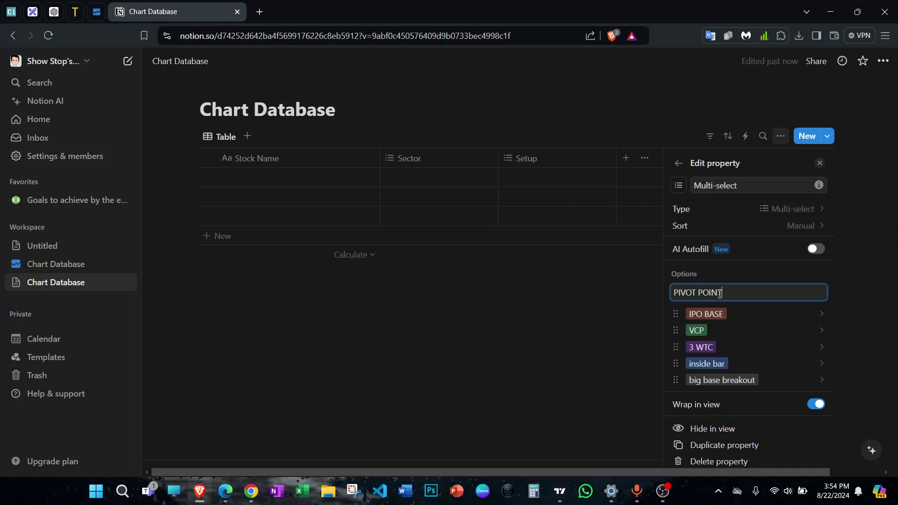
text( BRE)
key(Return)
scroll(724, 337, down, 1)
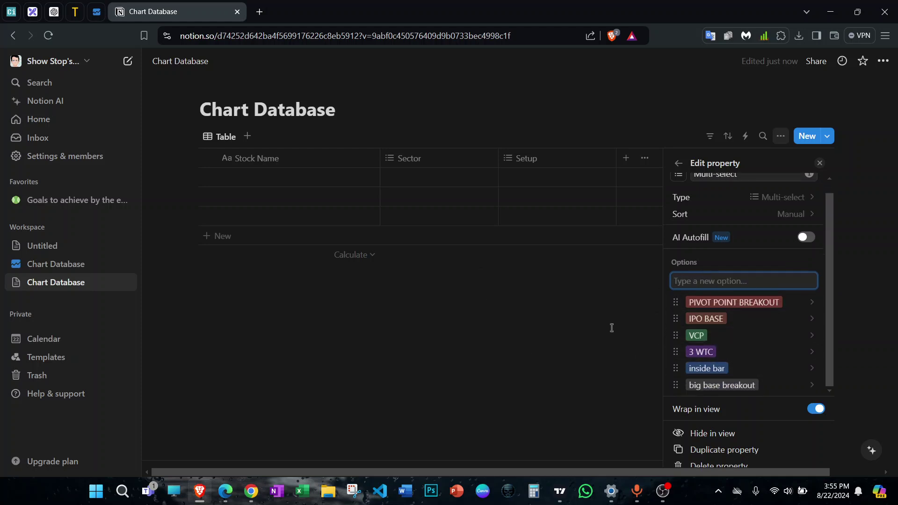
click(522, 349)
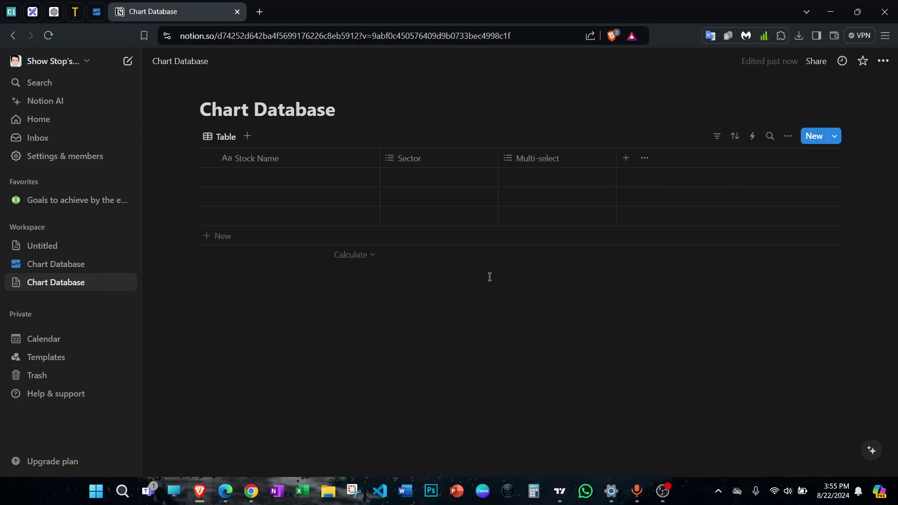
- Rename the Multi-select column to "Setups" and check its options in the property settings
click(536, 159)
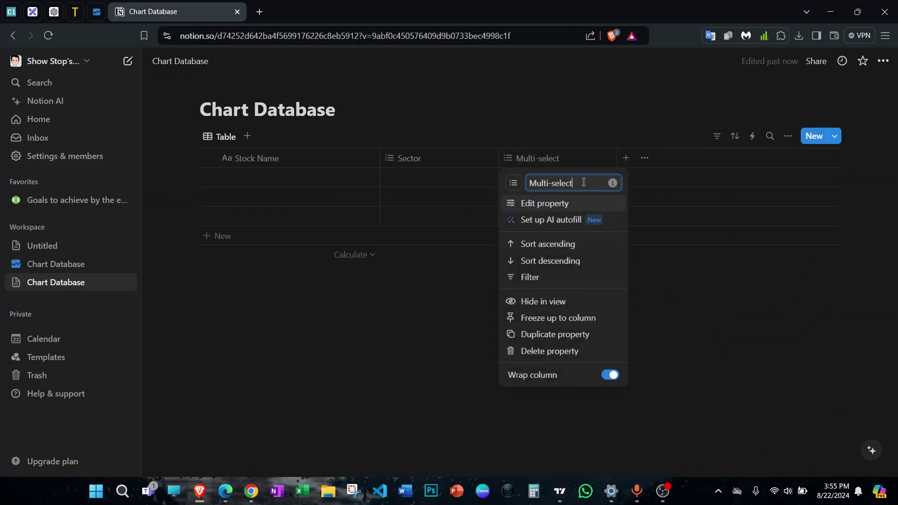
key(ctrl+a)
key(BackSpace)
text(Se)
key(Return)
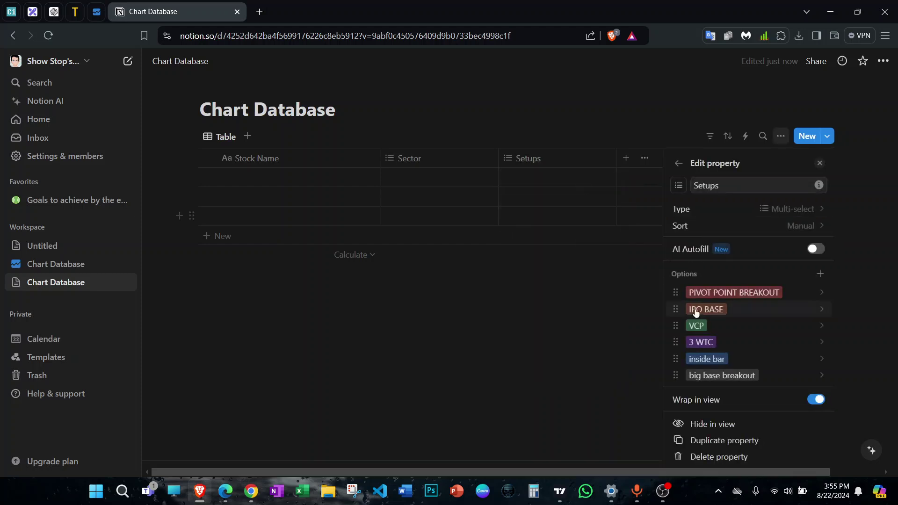
click(738, 194)
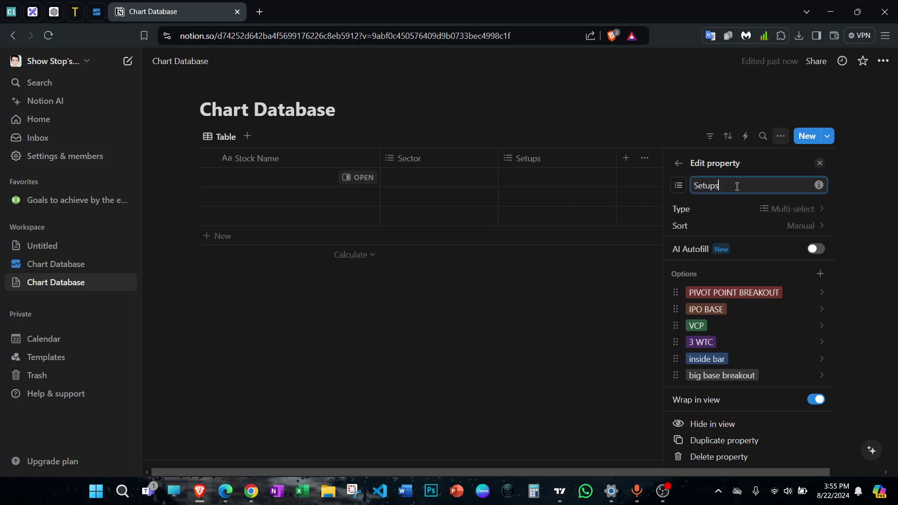
click(494, 357)
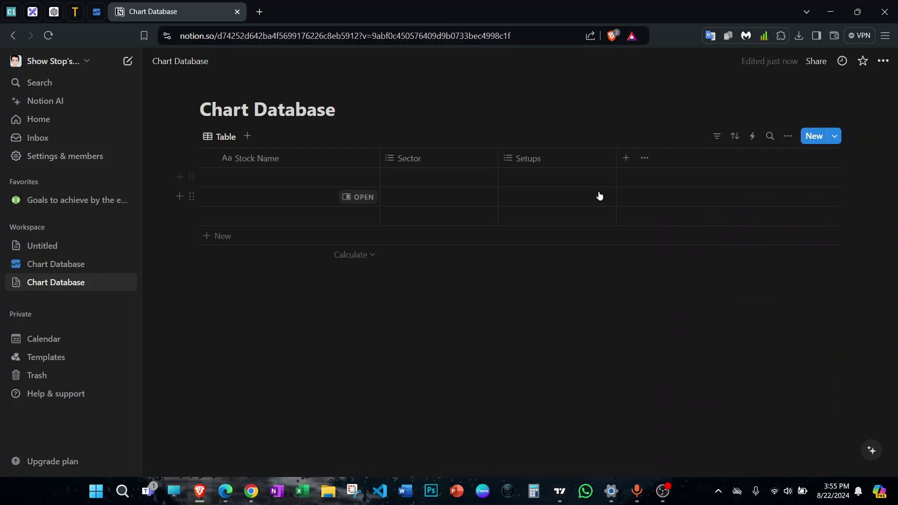
- Review the existing Chart Database's columns from Stock through Remarks, including the TradingView chart linked in the first RVNL entry
click(80, 262)
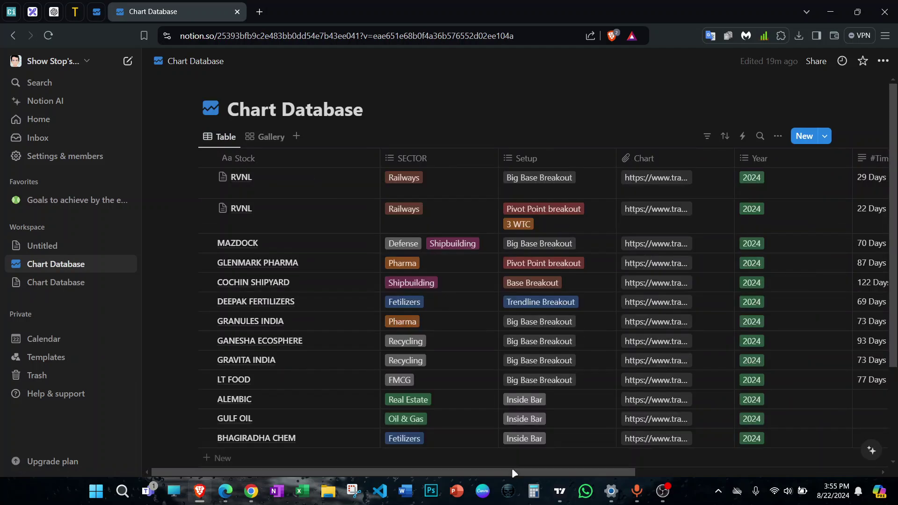
scroll(516, 471, right, 5)
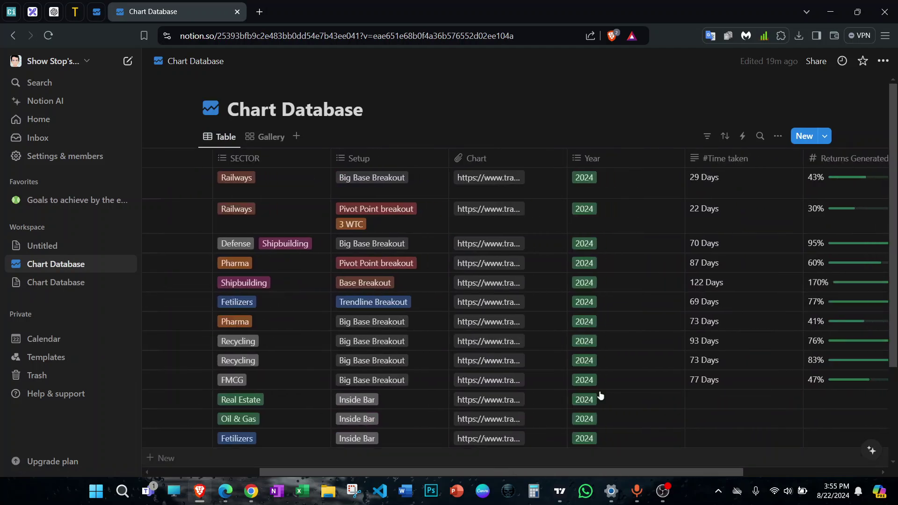
click(493, 178)
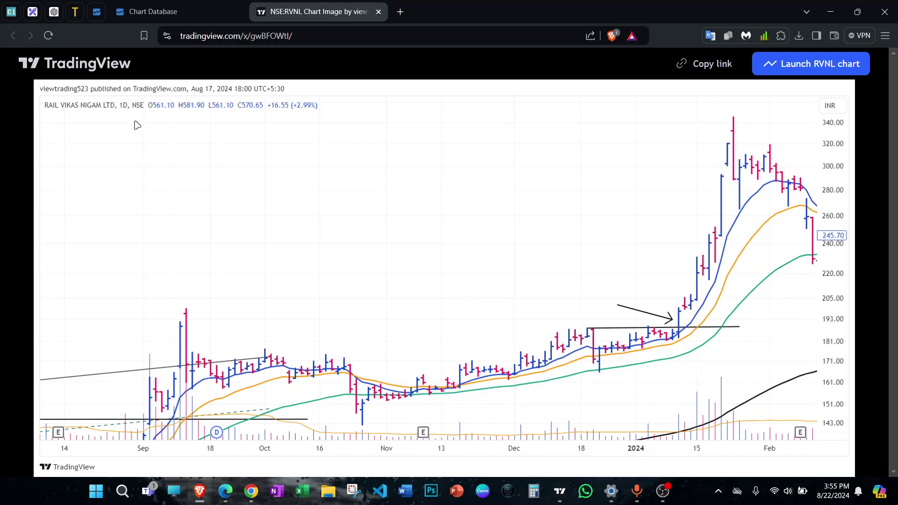
click(220, 9)
click(379, 12)
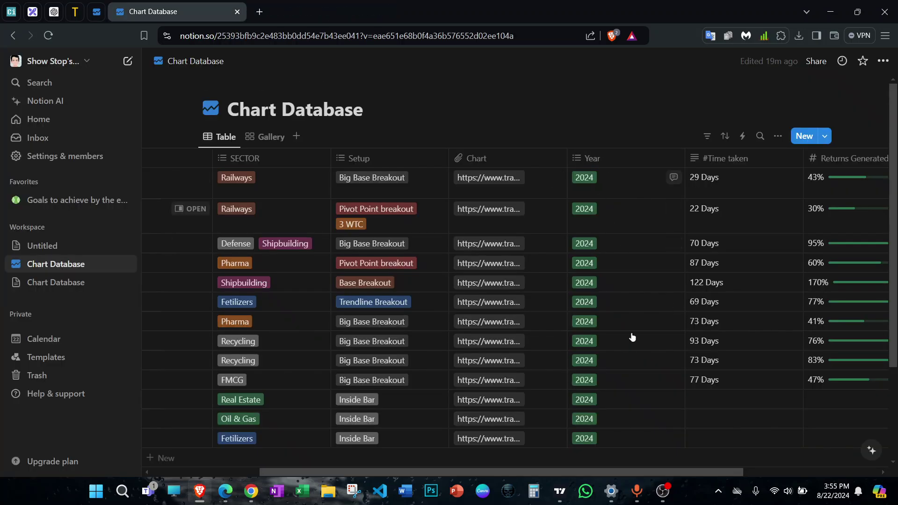
drag(633, 470, 799, 467)
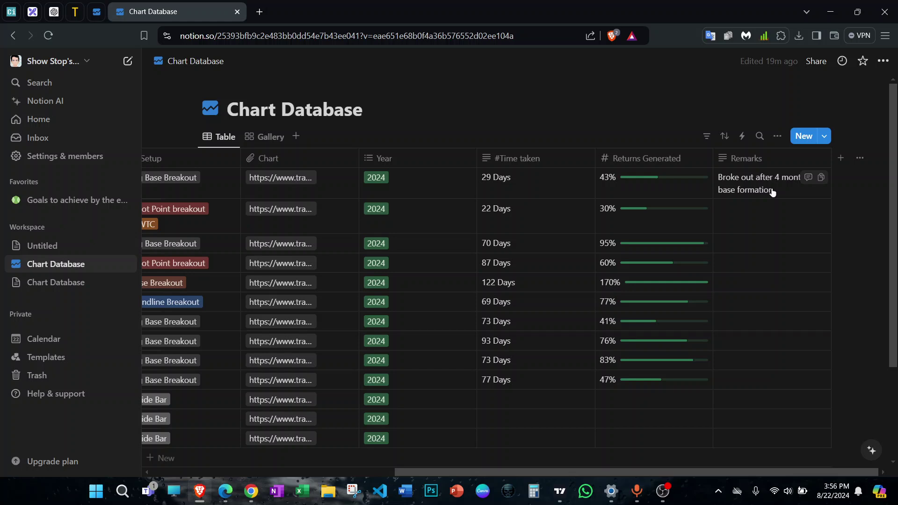
drag(501, 472, 290, 462)
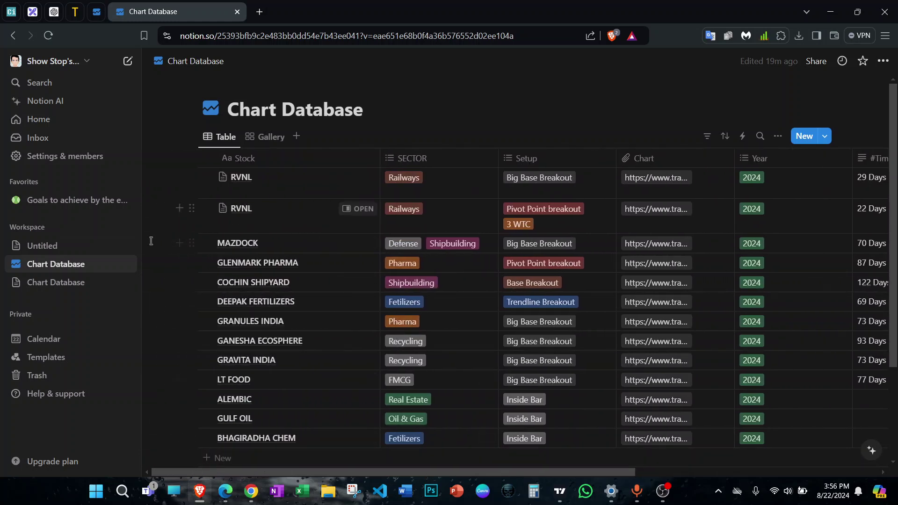
- Add a Files & media property to the new Chart Database after the Setups column
click(65, 282)
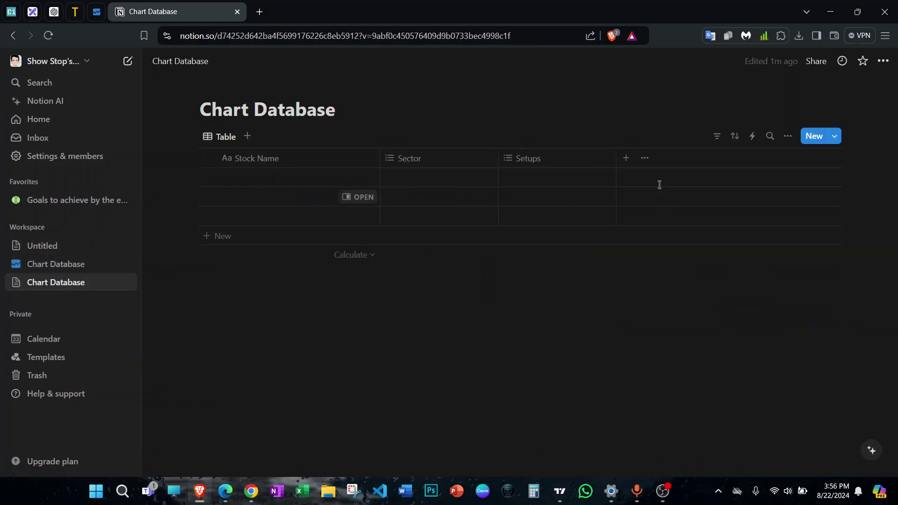
click(627, 162)
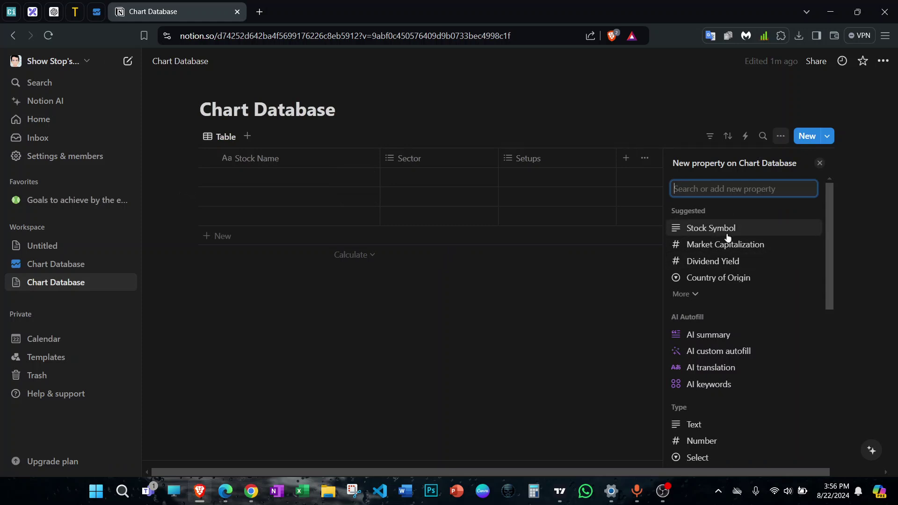
scroll(711, 412, down, 4)
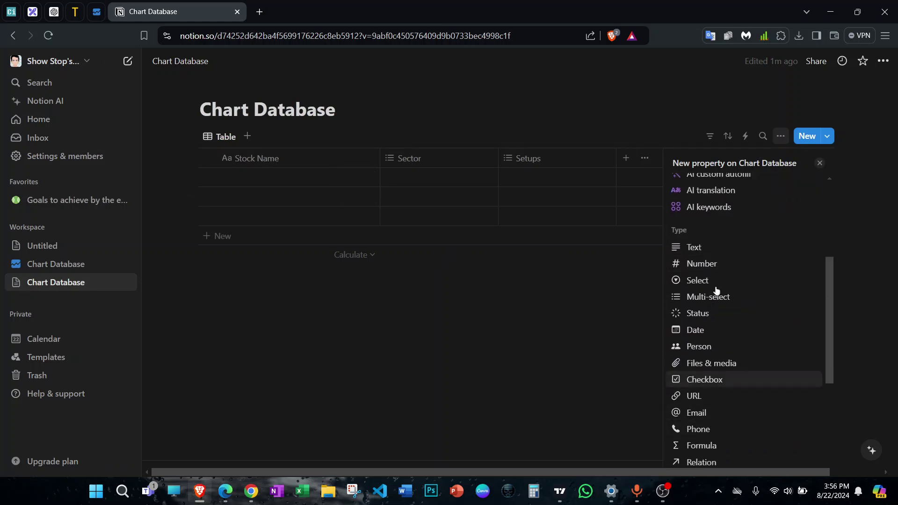
click(688, 364)
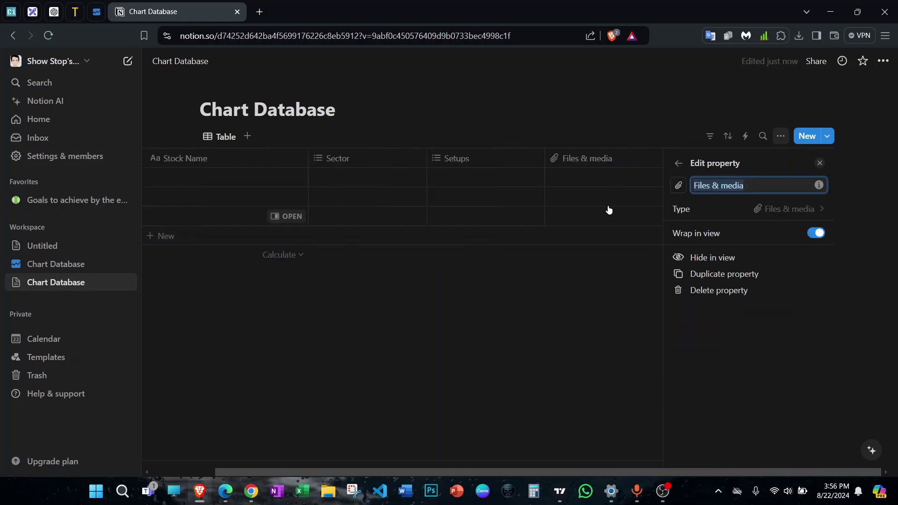
- Rename the Files & media column of the new Chart Database to "Charts"
click(592, 185)
key(Escape)
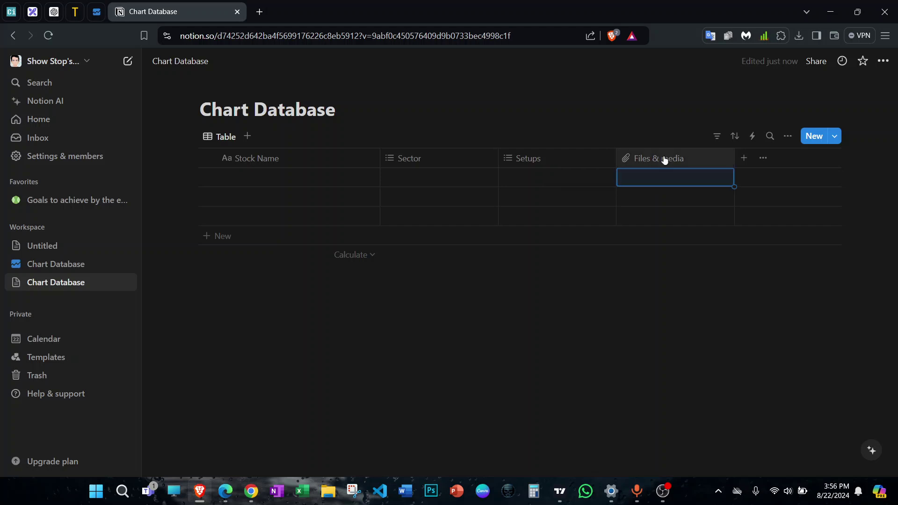
click(664, 158)
key(BackSpace)
key(BackSpace)
key(BackSpace)
key(BackSpace)
key(BackSpace)
key(BackSpace)
key(BackSpace)
key(BackSpace)
key(BackSpace)
key(BackSpace)
key(BackSpace)
key(BackSpace)
key(BackSpace)
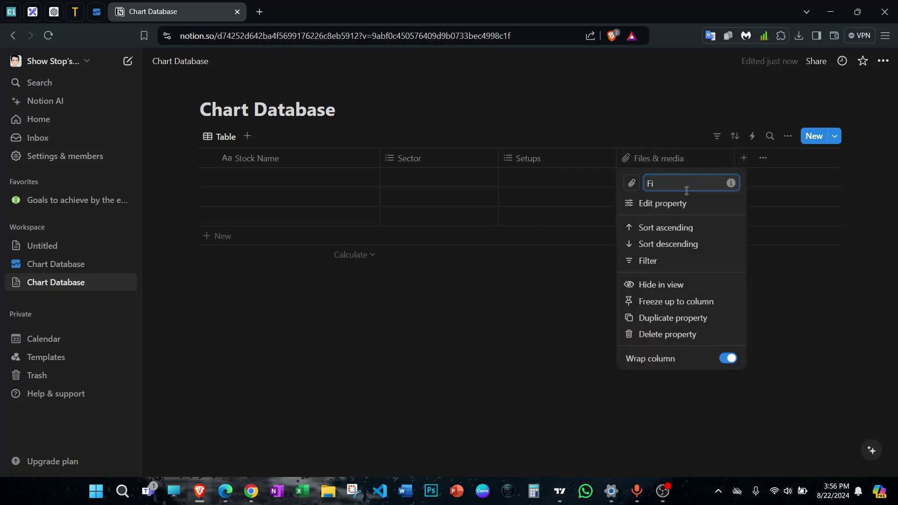
text(Charts)
click(642, 106)
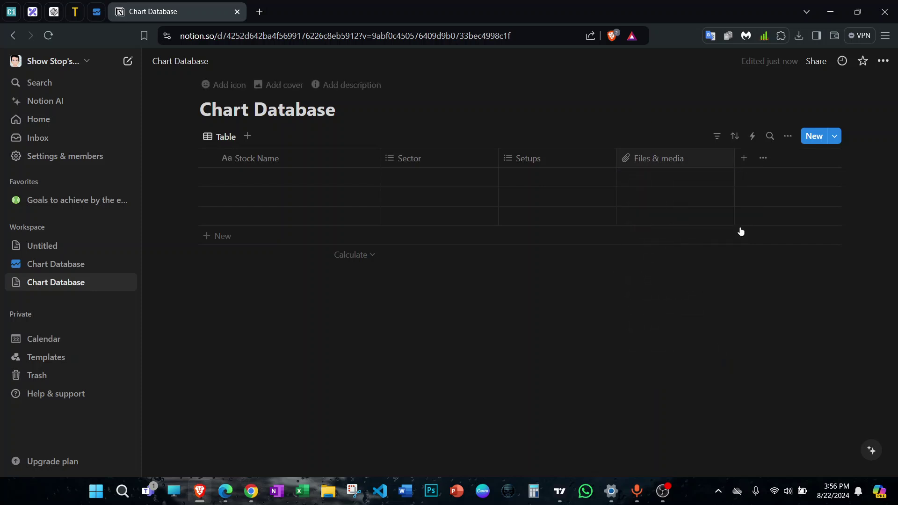
- Add a Date property named "YEAR" after the Charts column
click(744, 158)
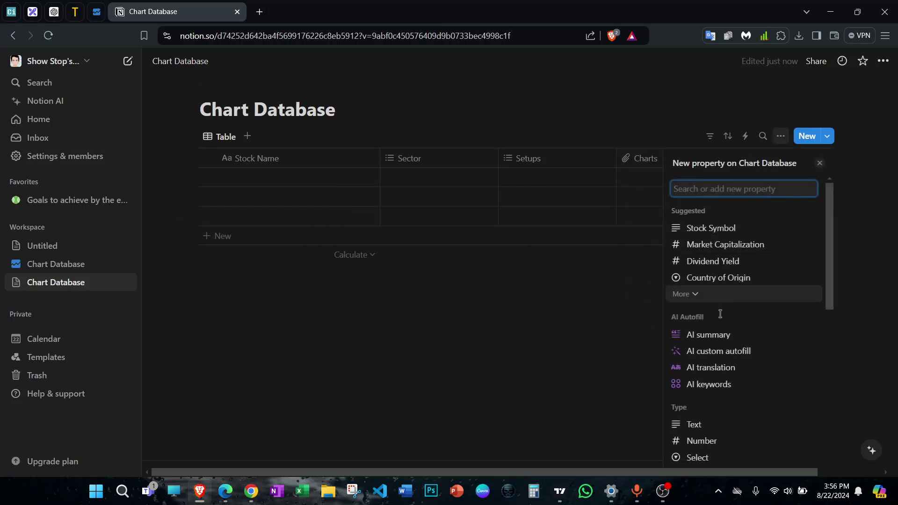
scroll(722, 369, down, 3)
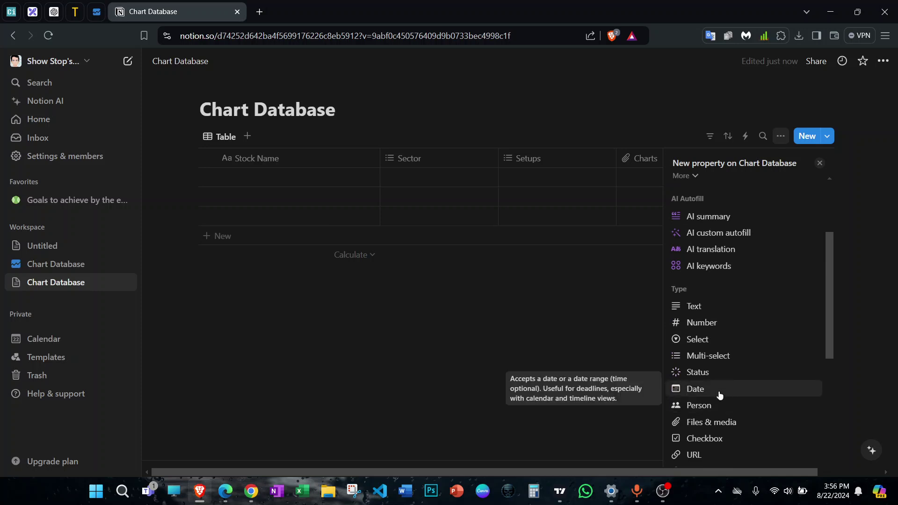
click(723, 391)
key(BackSpace)
text(YEAR)
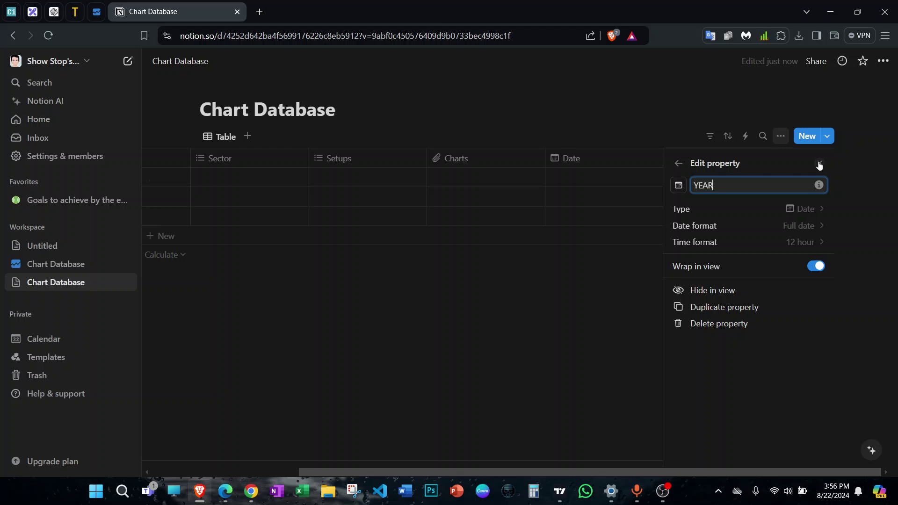
- Add a Multi-select property named "Year" as the last column and close its property settings
click(678, 166)
scroll(731, 319, down, 4)
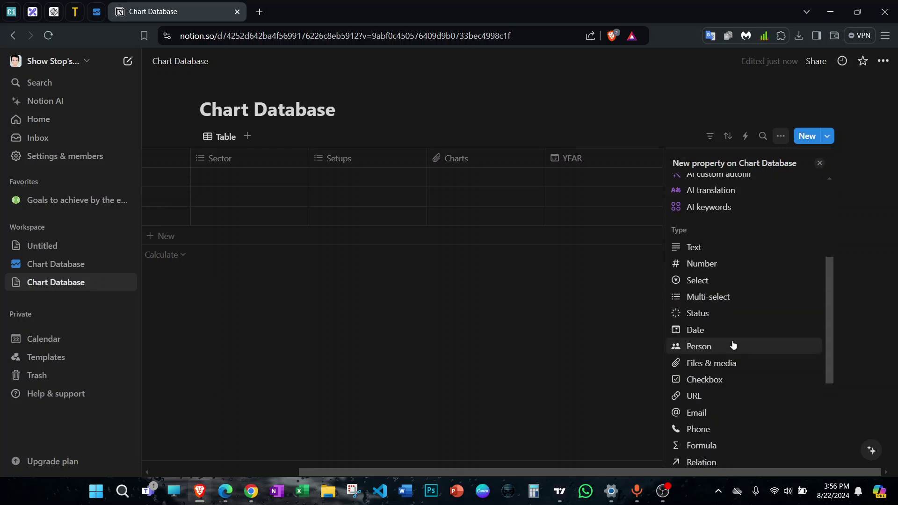
click(729, 294)
key(BackSpace)
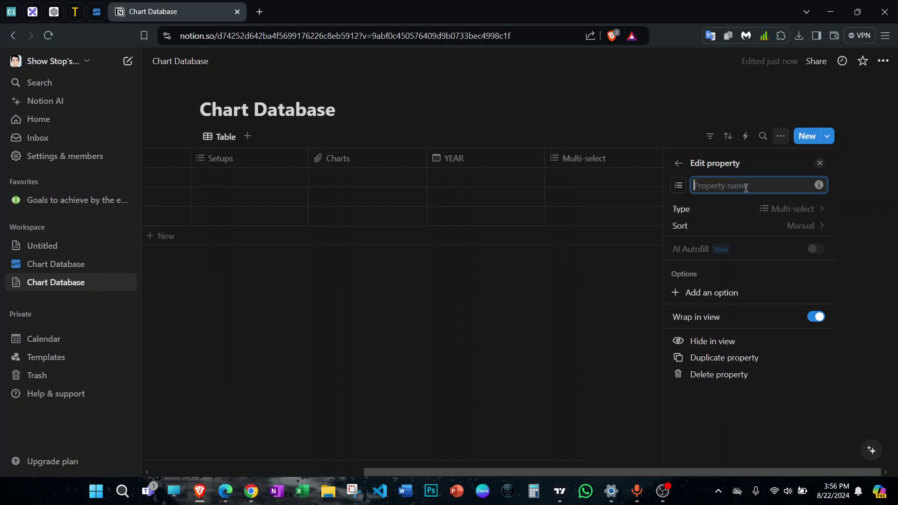
text(yEAR)
key(BackSpace)
text(Year)
click(421, 342)
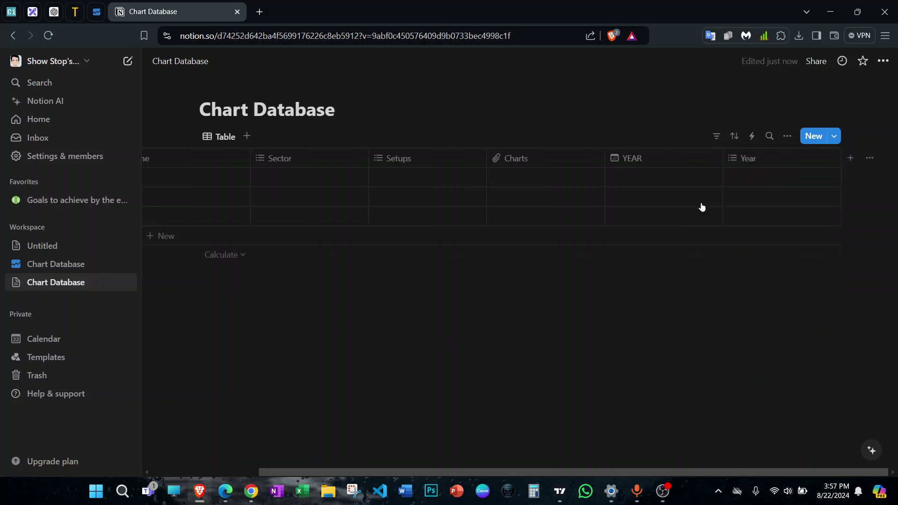
- Delete the date-type YEAR property from the table
click(710, 163)
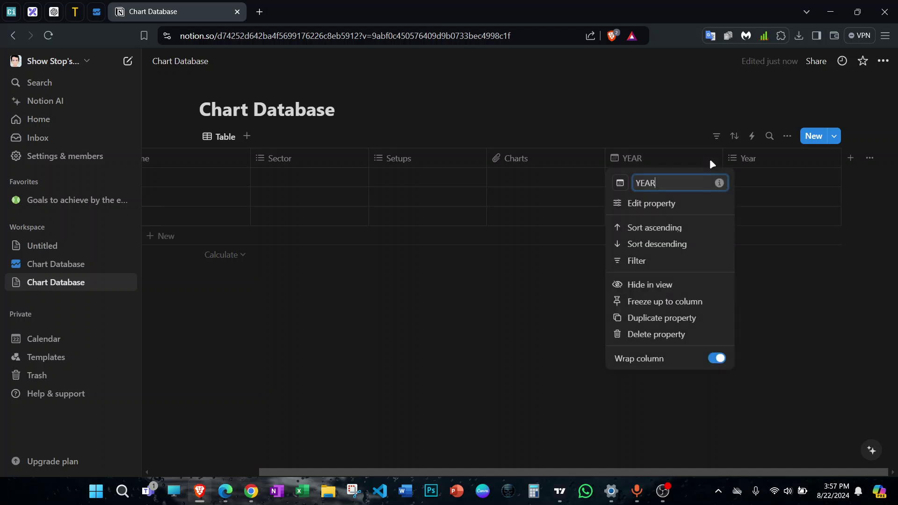
click(680, 337)
key(Return)
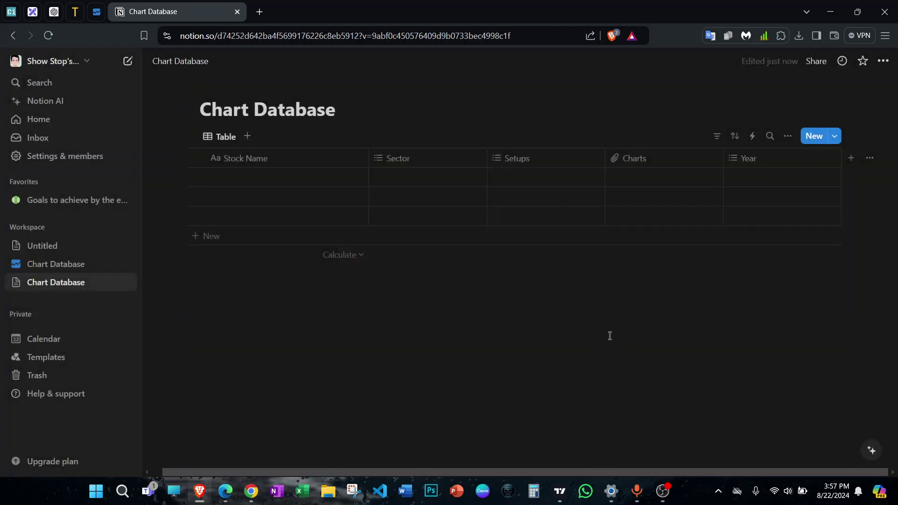
- Add a property named "#Returns Generated" after the Year column and change its type to Number
click(851, 158)
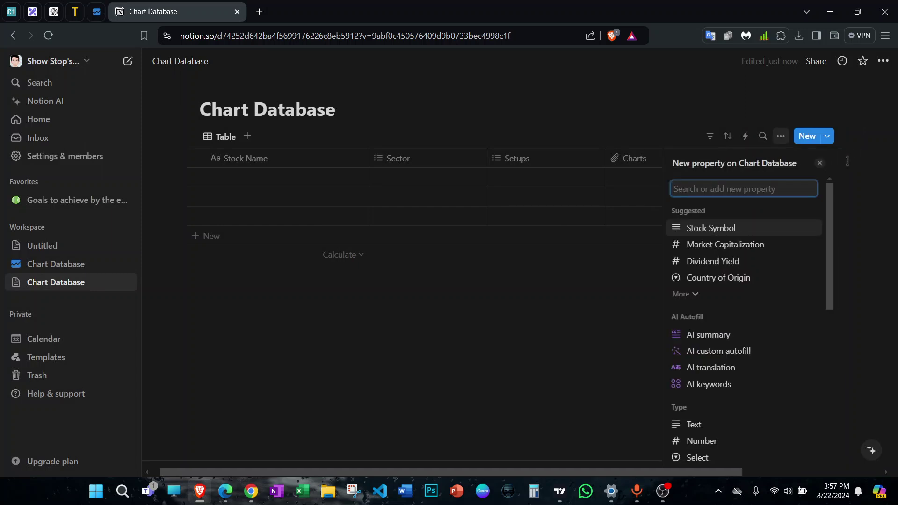
text(#Reu)
key(BackSpace)
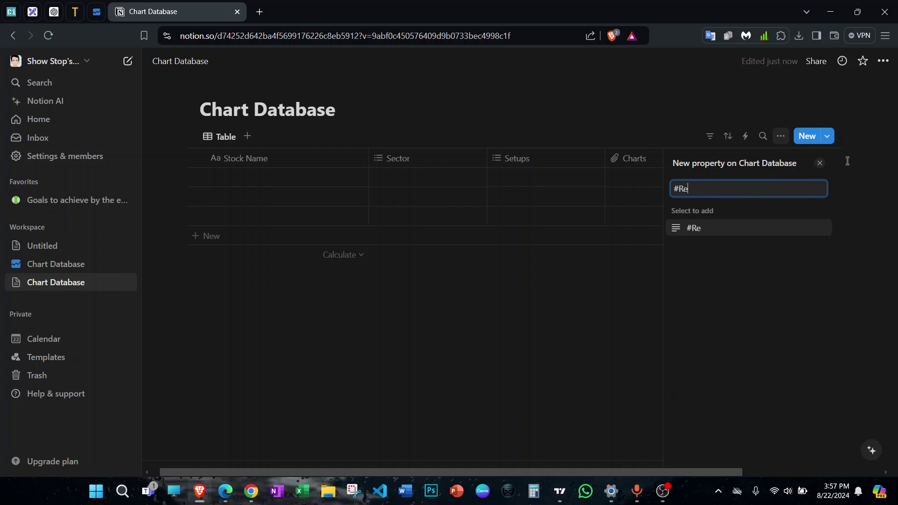
text(turns Generated)
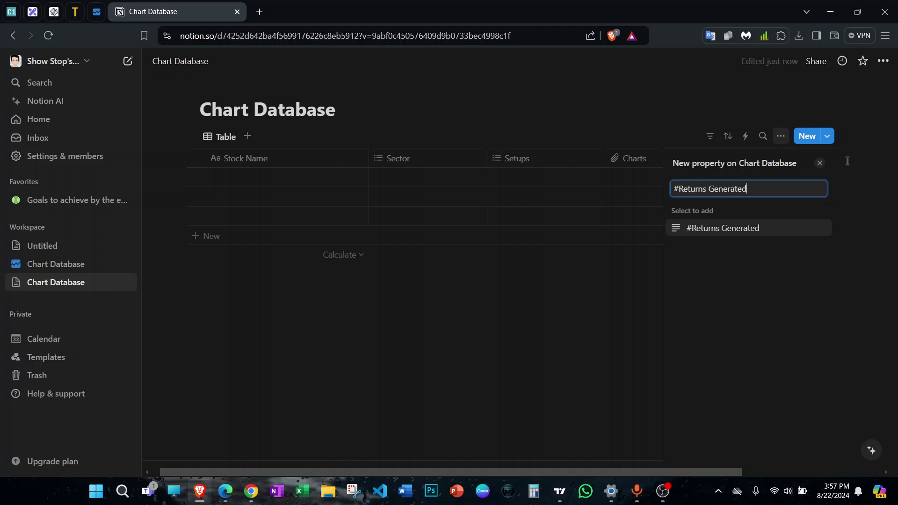
key(Return)
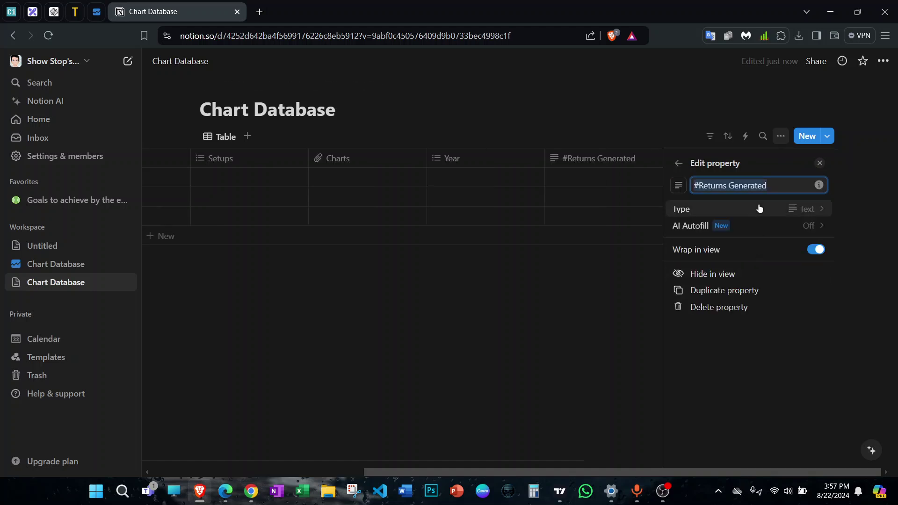
click(771, 215)
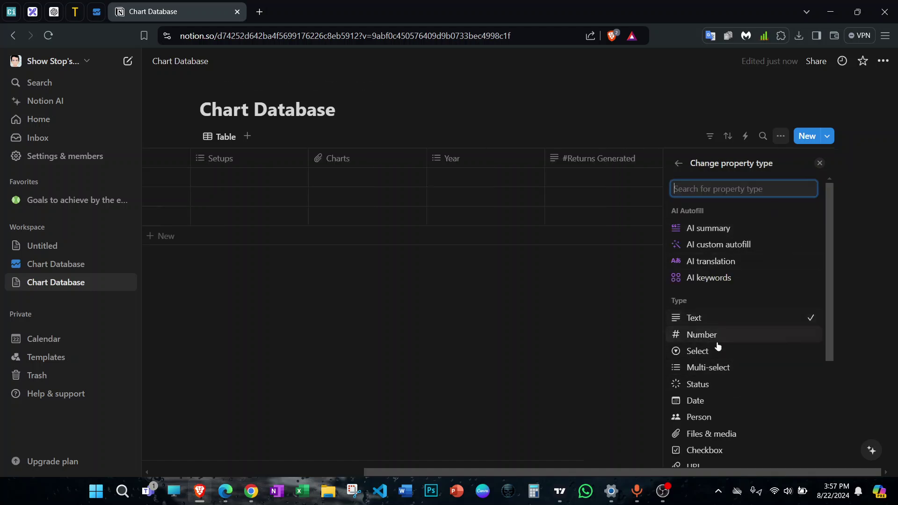
click(713, 335)
- Set the number format of the #Returns Generated property to Percent
click(803, 163)
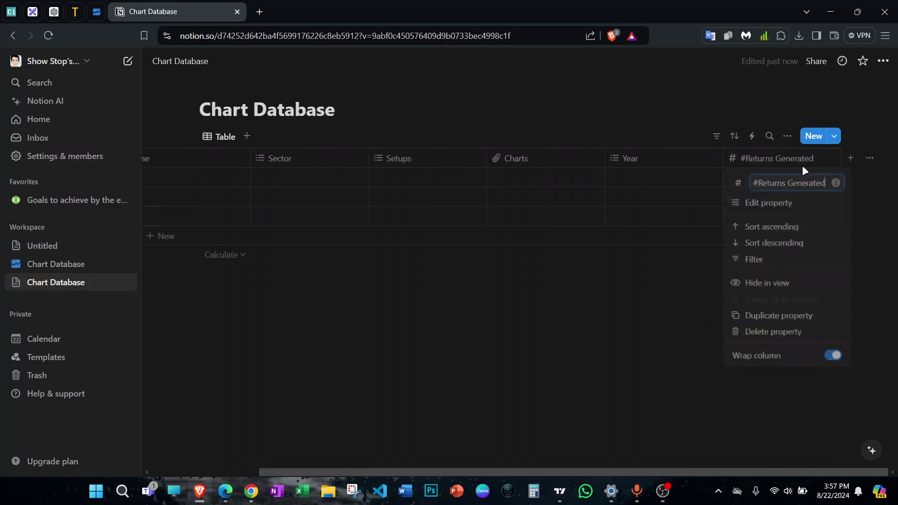
click(771, 208)
click(725, 228)
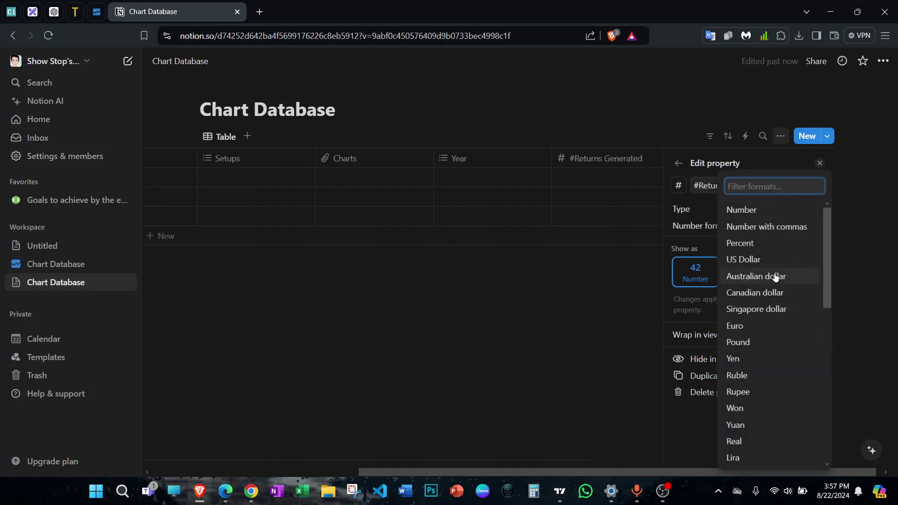
click(740, 243)
click(610, 249)
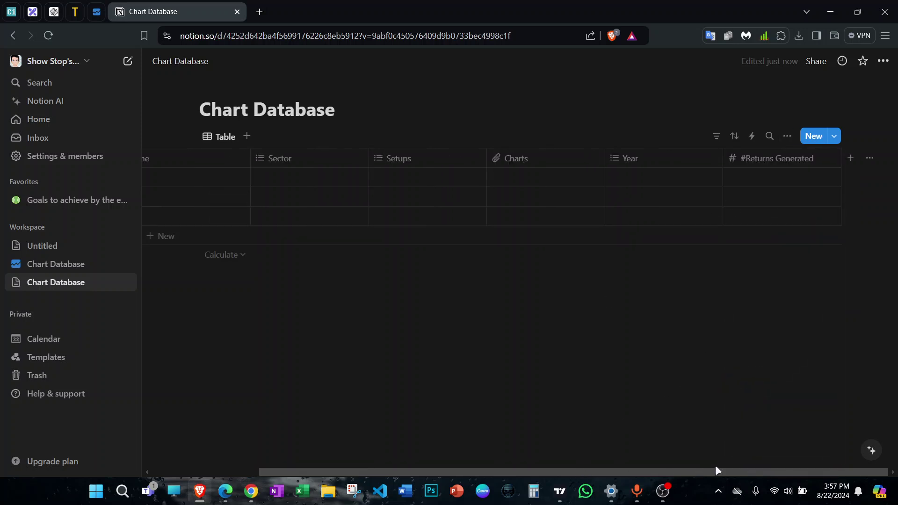
- Add a text property named "#Time Taken" after the #Returns Generated column
click(850, 160)
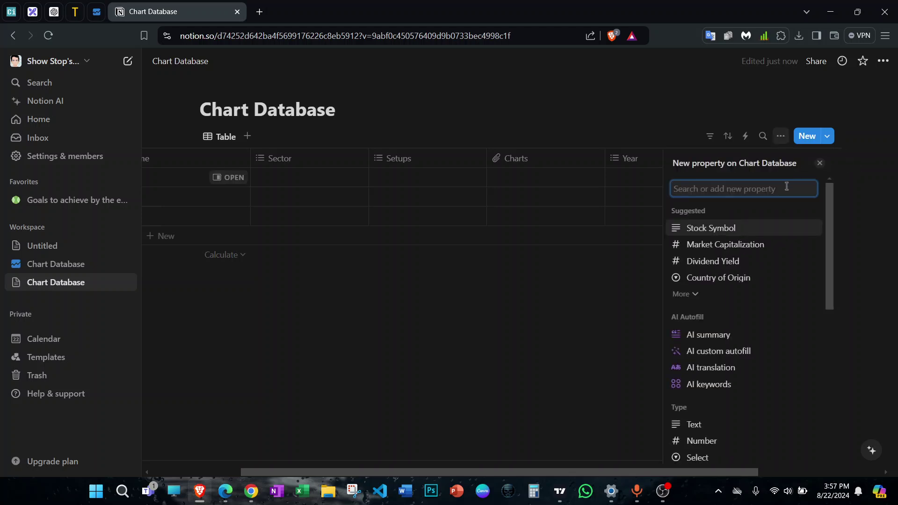
text(#Day)
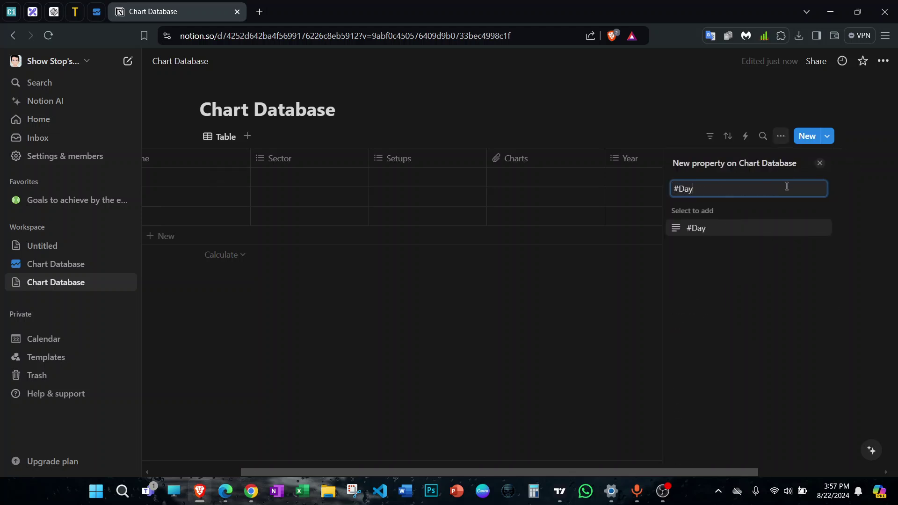
key(BackSpace)
key(BackSpace)
key(BackSpace)
text(Time Taken)
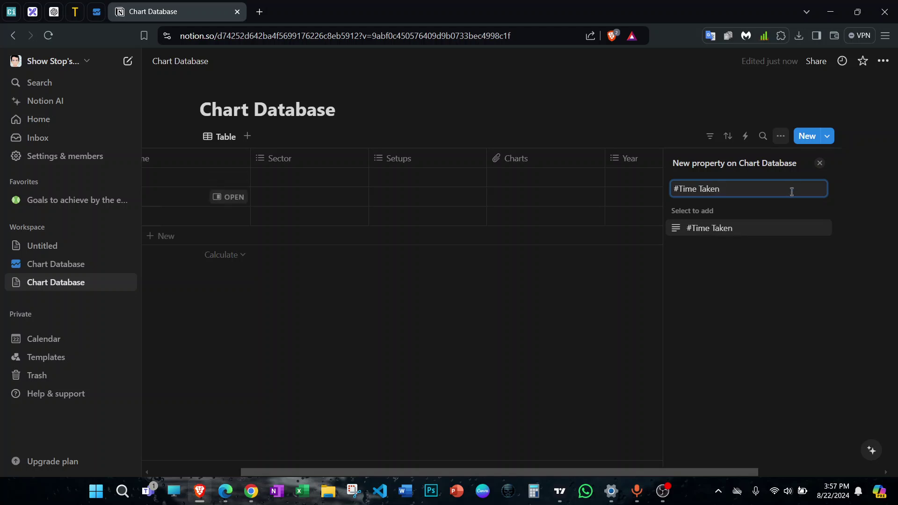
click(726, 234)
click(593, 306)
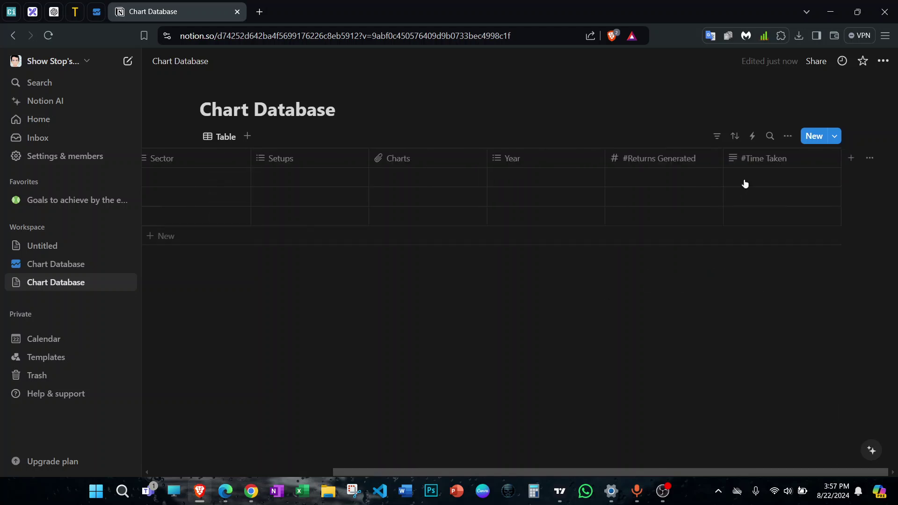
click(785, 159)
click(630, 269)
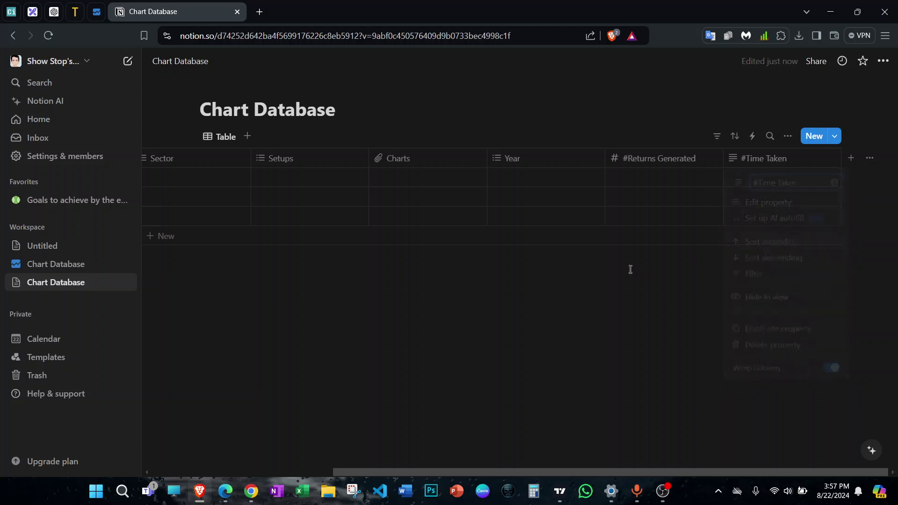
click(728, 158)
click(763, 207)
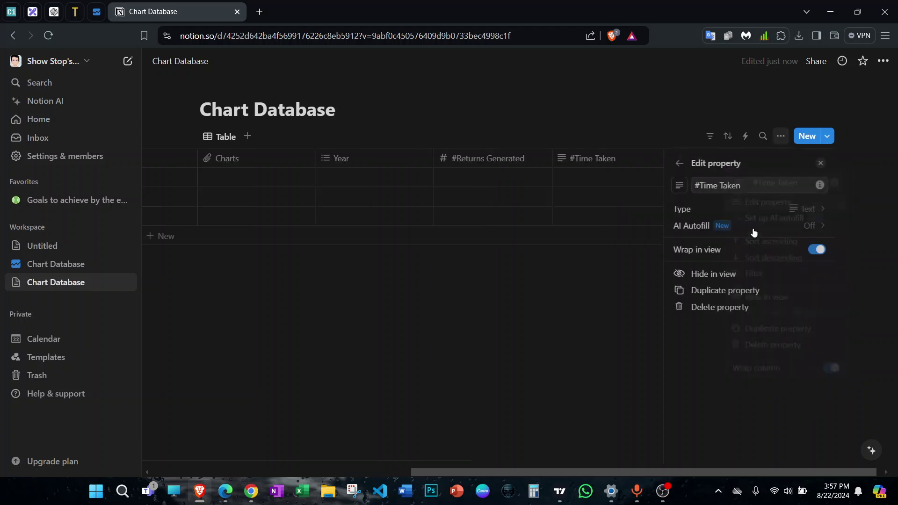
click(706, 212)
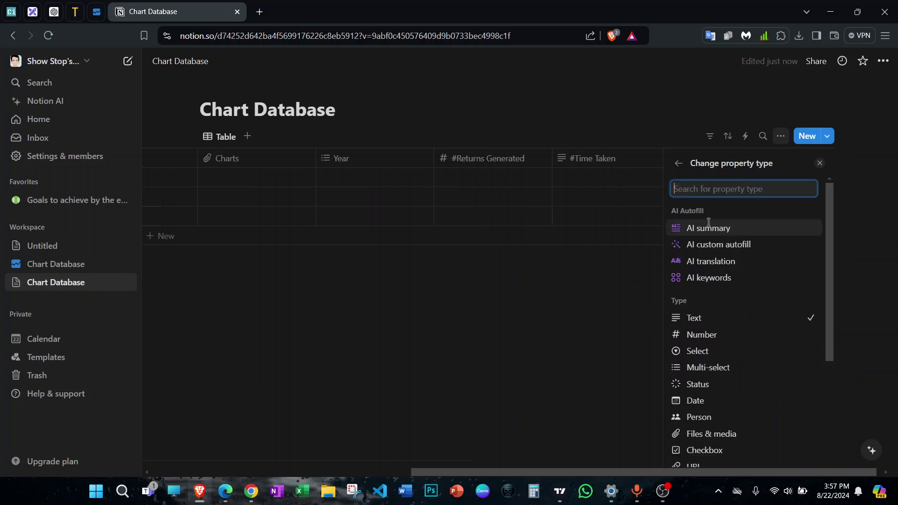
click(710, 321)
click(564, 327)
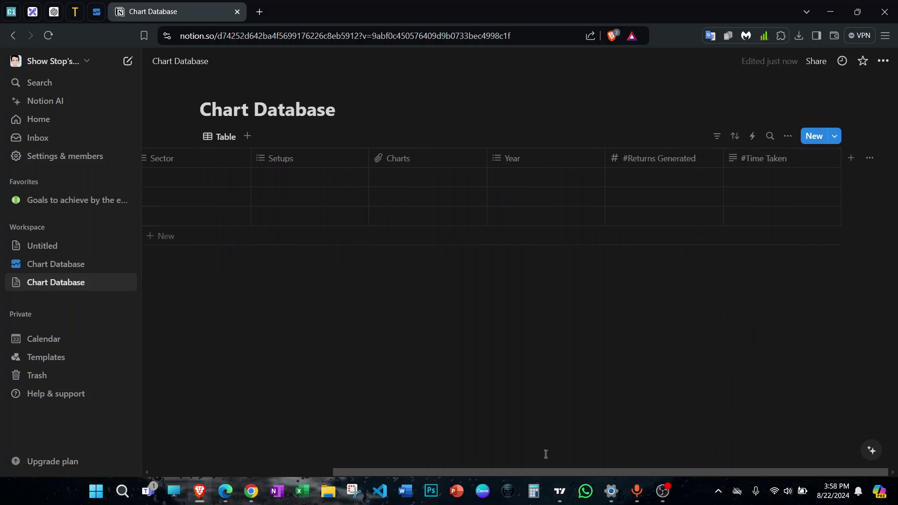
- Change the #Time Taken property's type to Number and close its settings
click(755, 164)
click(764, 203)
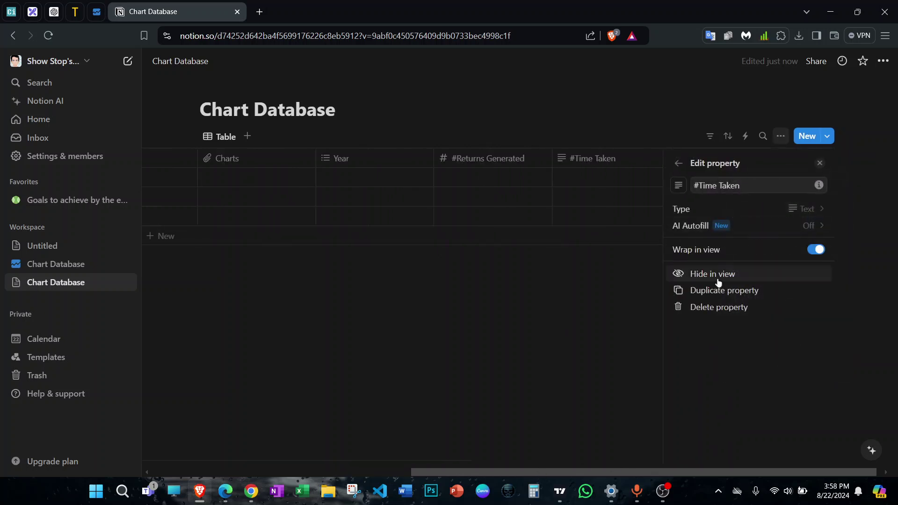
click(718, 215)
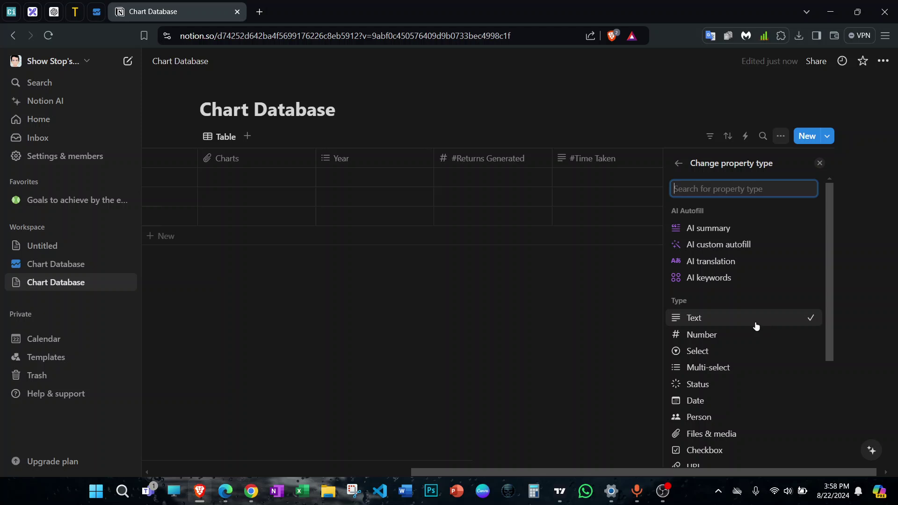
click(704, 335)
click(608, 360)
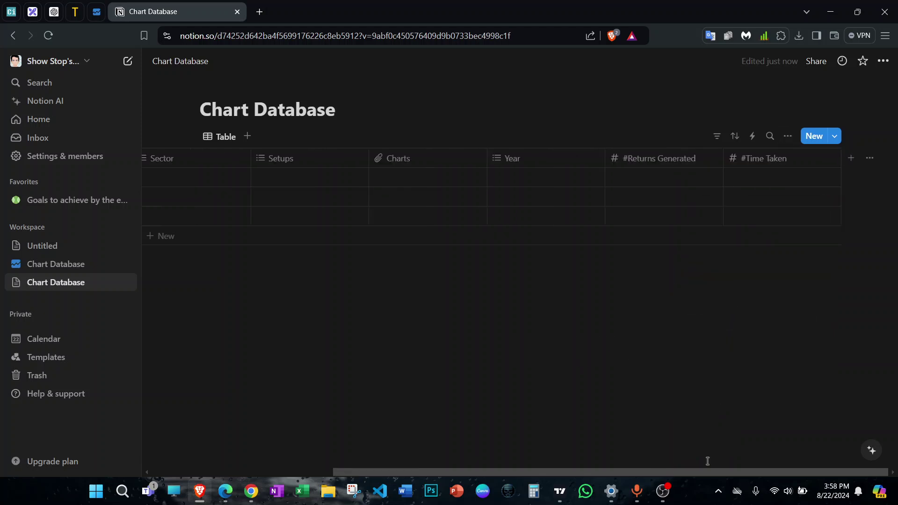
- Remove the leading # from both column names so they read "Time Taken" and "Returns Generated"
click(745, 157)
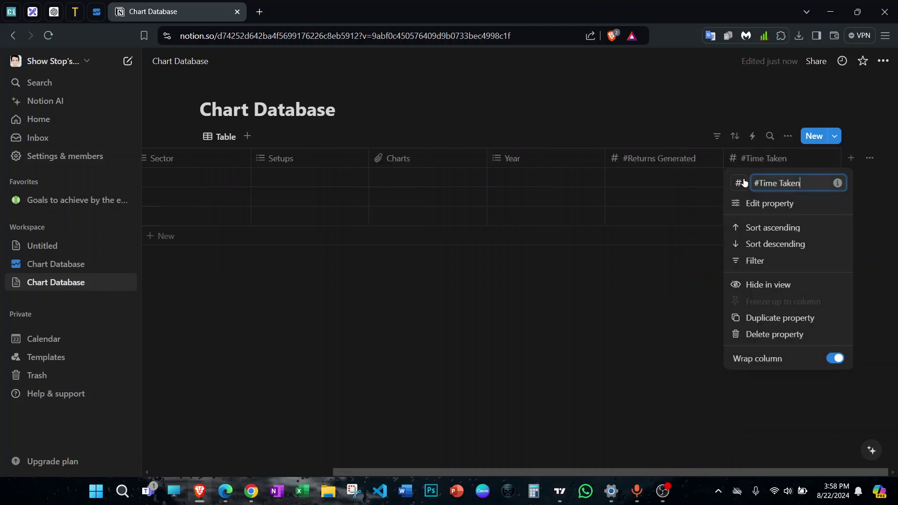
key(BackSpace)
click(559, 361)
click(628, 159)
click(641, 184)
key(BackSpace)
click(501, 337)
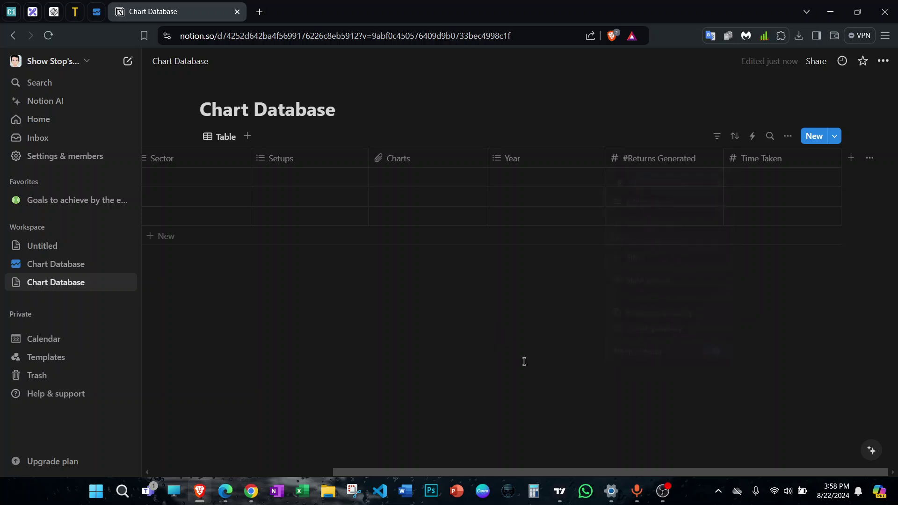
- Add a text property named "Remarks" after the Time Taken column
click(851, 159)
text(Remarks)
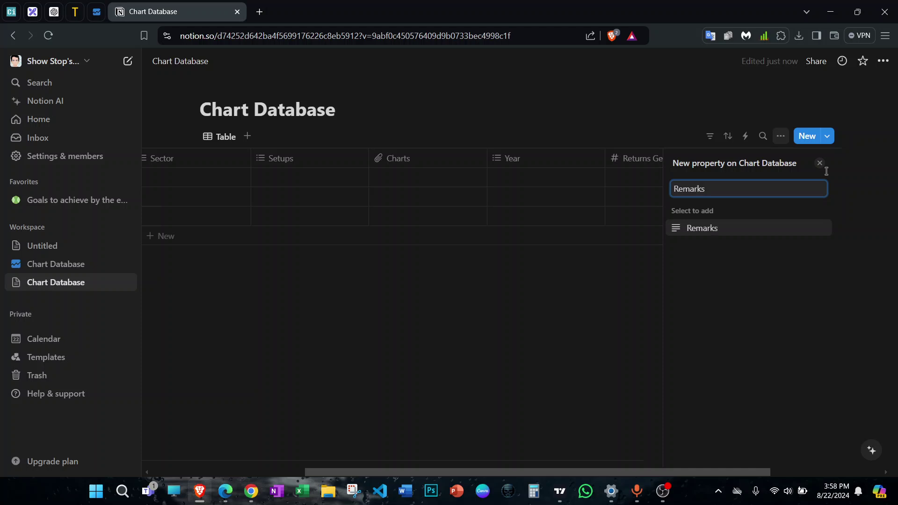
key(Return)
click(495, 359)
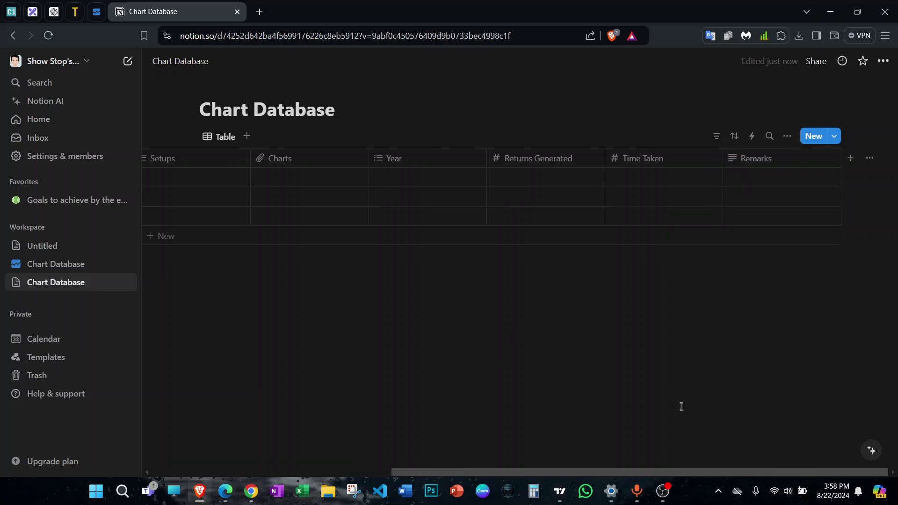
drag(545, 472, 420, 423)
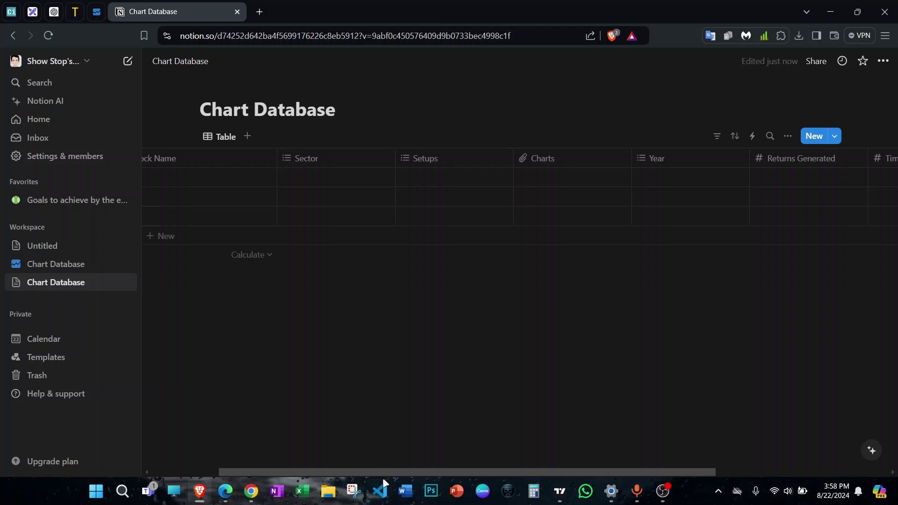
- Switch to the ChartsMaze website in Chrome, return to its home page and open the Custom scanner
drag(384, 469, 273, 409)
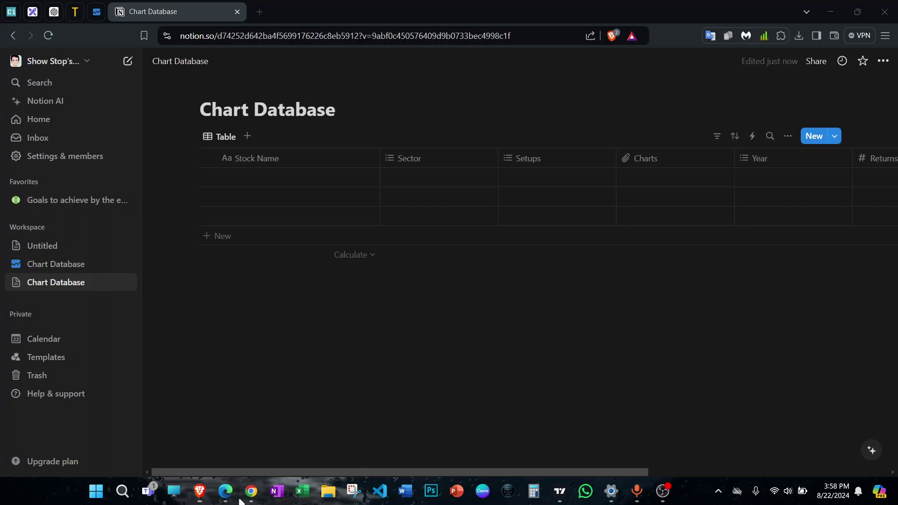
click(251, 491)
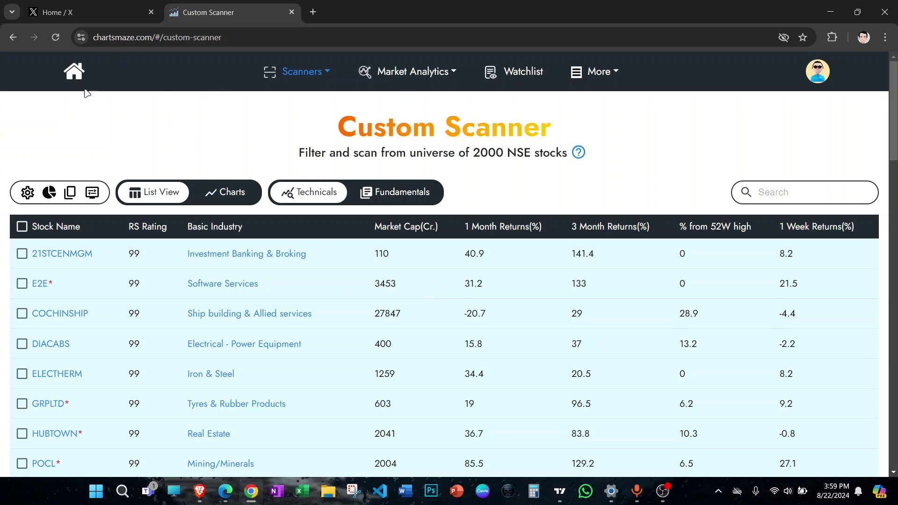
click(75, 73)
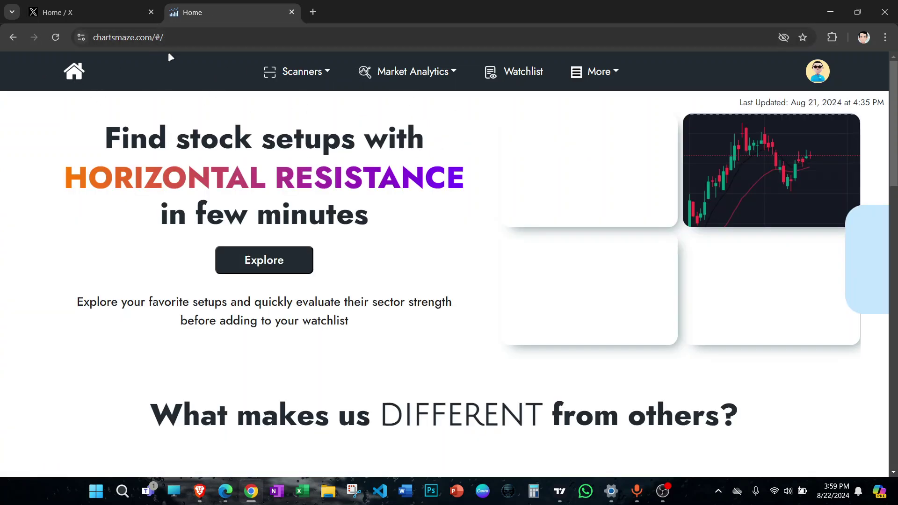
click(301, 71)
mouse_move(318, 101)
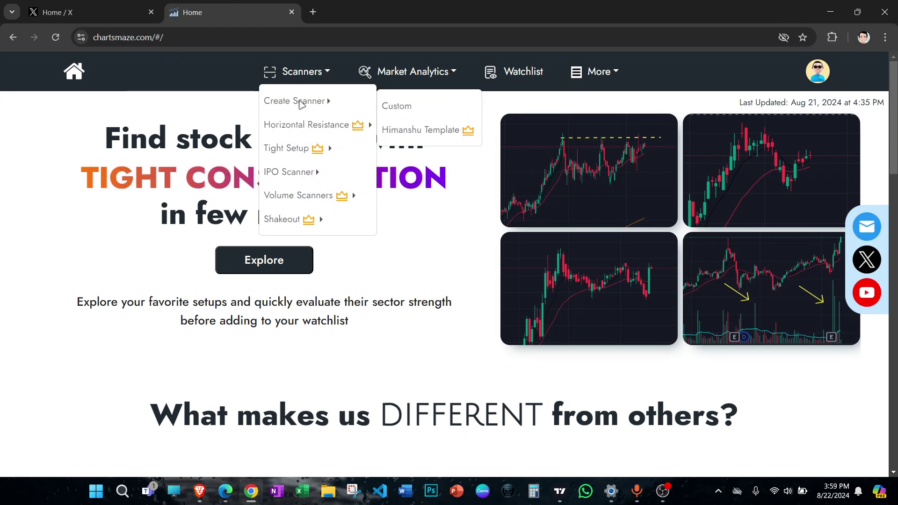
click(395, 106)
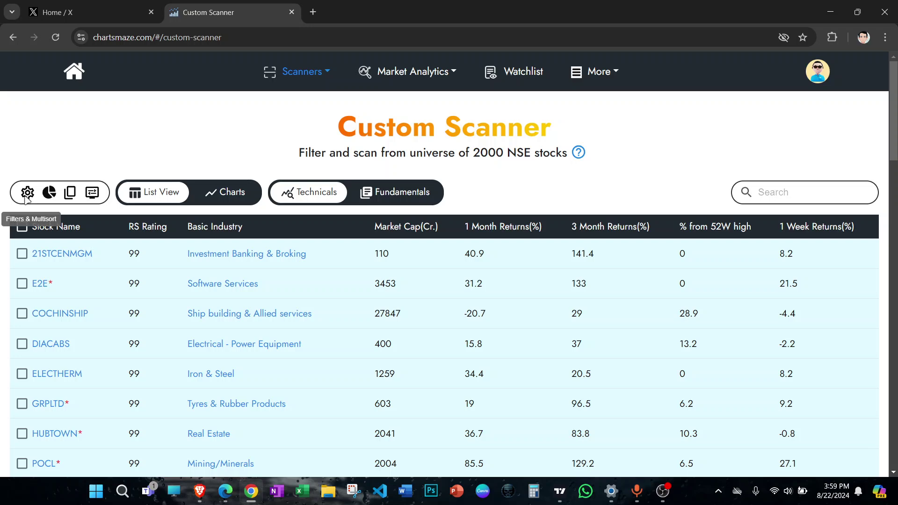
- Enable the 3 Month Return Range filter in the scanner's miscellaneous filters with a minimum of 50%
click(27, 192)
click(453, 120)
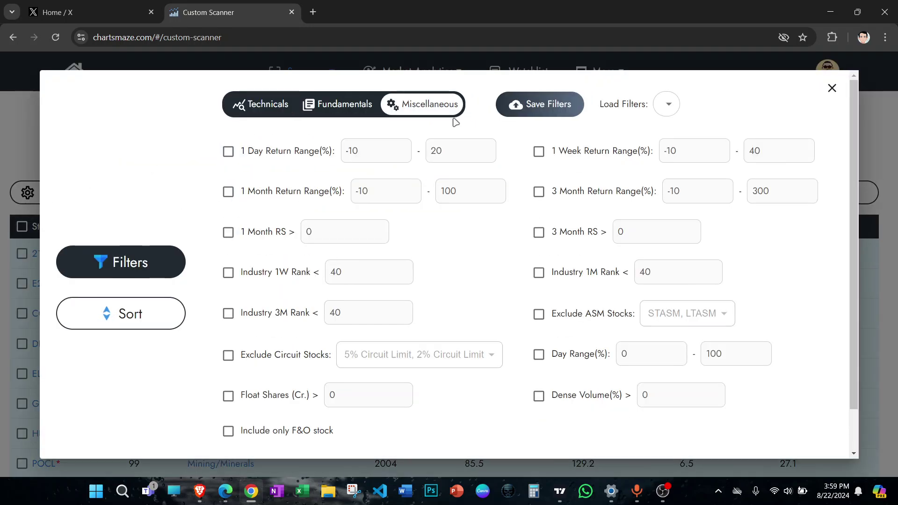
click(539, 192)
click(681, 194)
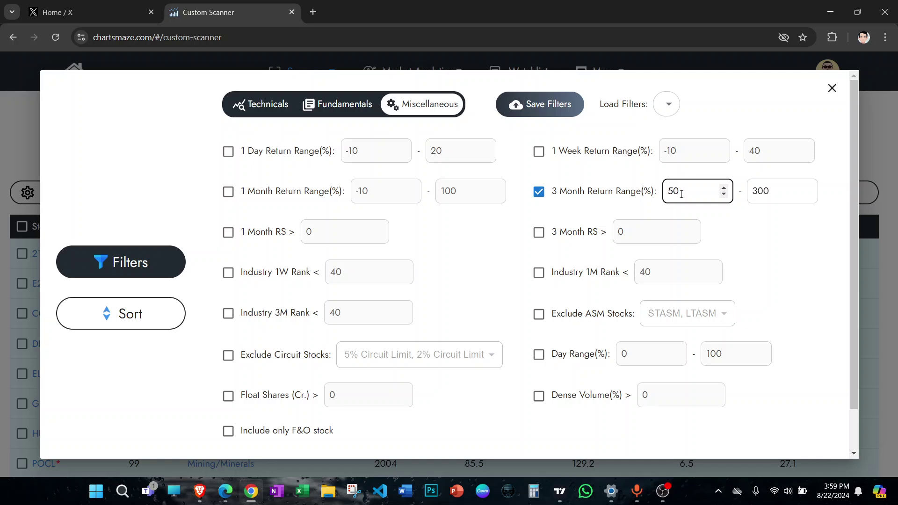
- Exclude circuit stocks with 5% and 2% circuit limits, and exclude STASM and LTASM stocks
scroll(772, 317, down, 1)
click(796, 311)
click(228, 310)
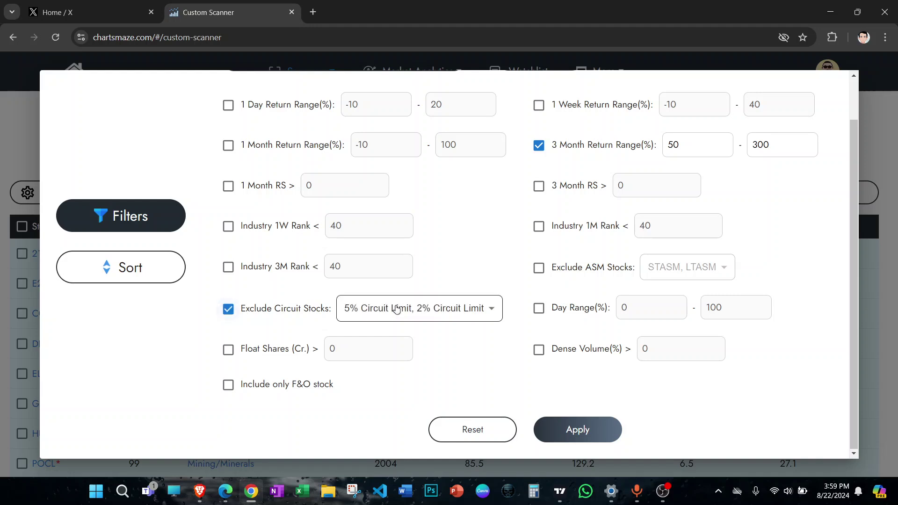
click(399, 309)
click(538, 270)
click(539, 270)
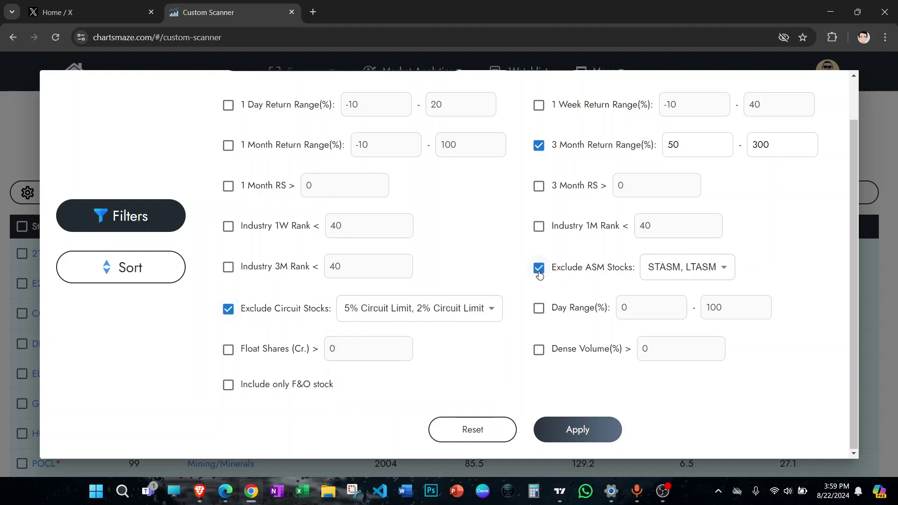
scroll(628, 231, up, 1)
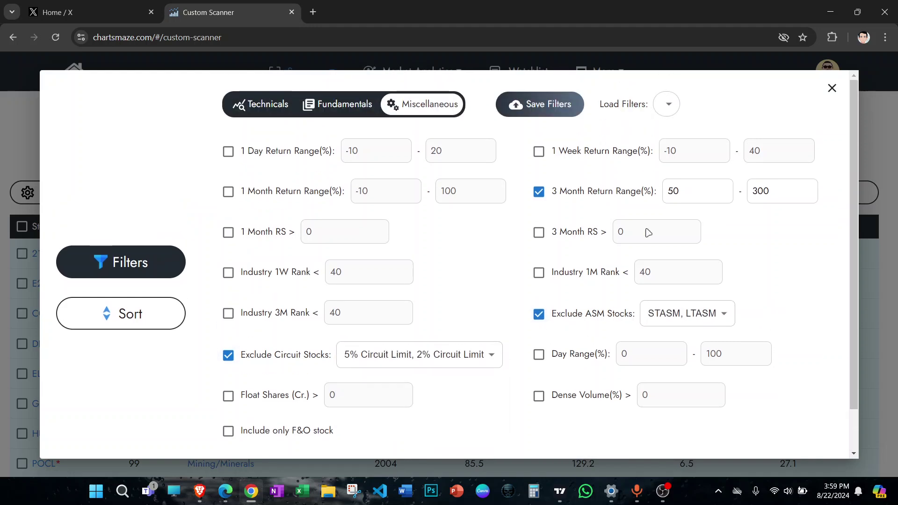
- Restrict the scan to the NIFTY 500 index and apply the filters
click(276, 100)
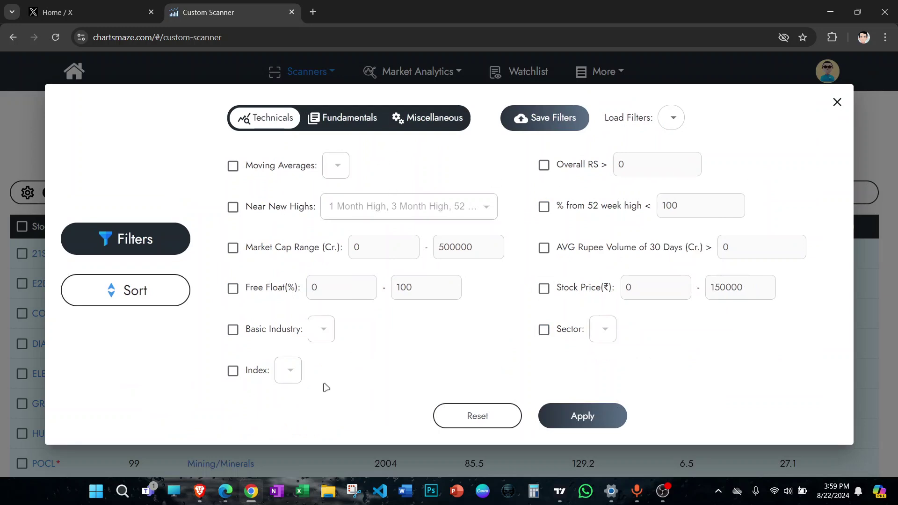
click(233, 371)
click(289, 371)
scroll(309, 360, down, 3)
scroll(297, 377, up, 3)
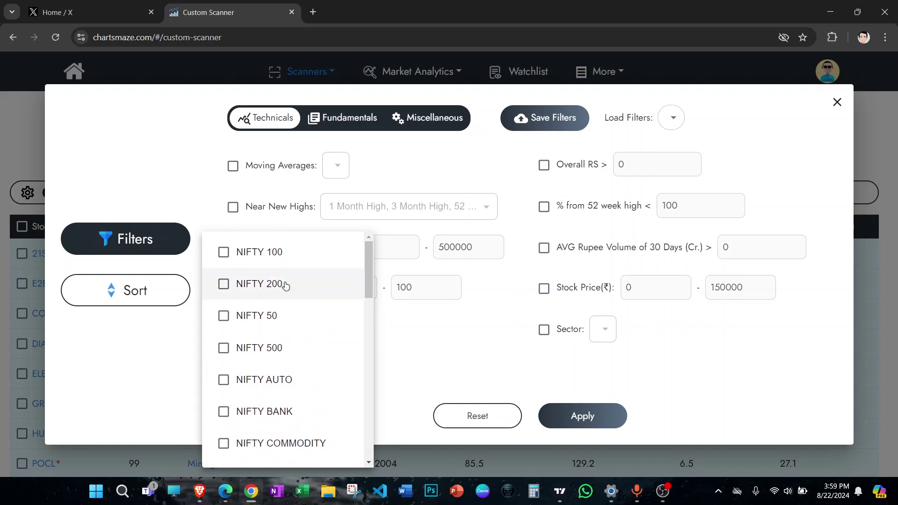
click(286, 348)
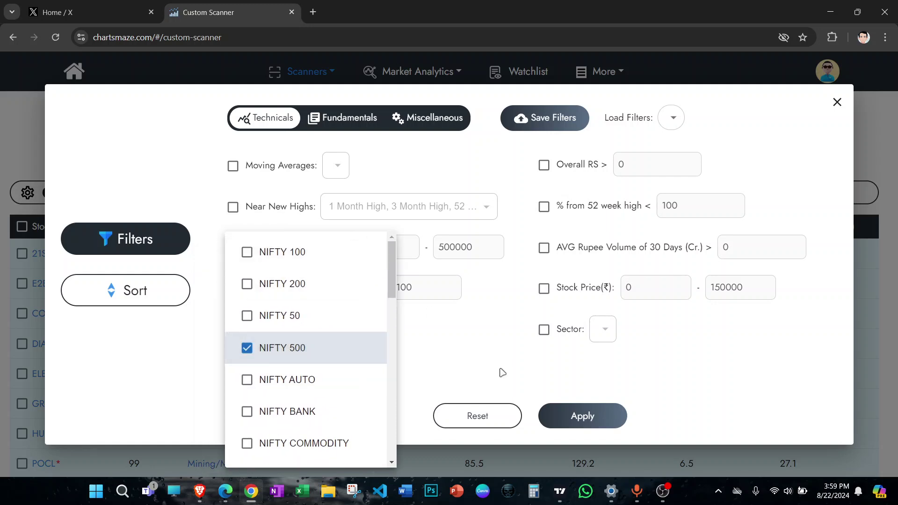
click(475, 357)
click(435, 119)
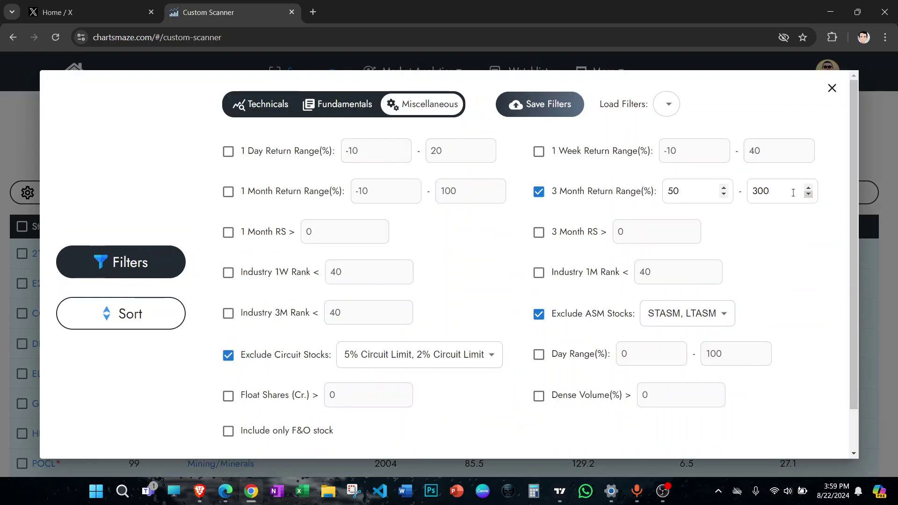
click(265, 109)
click(582, 409)
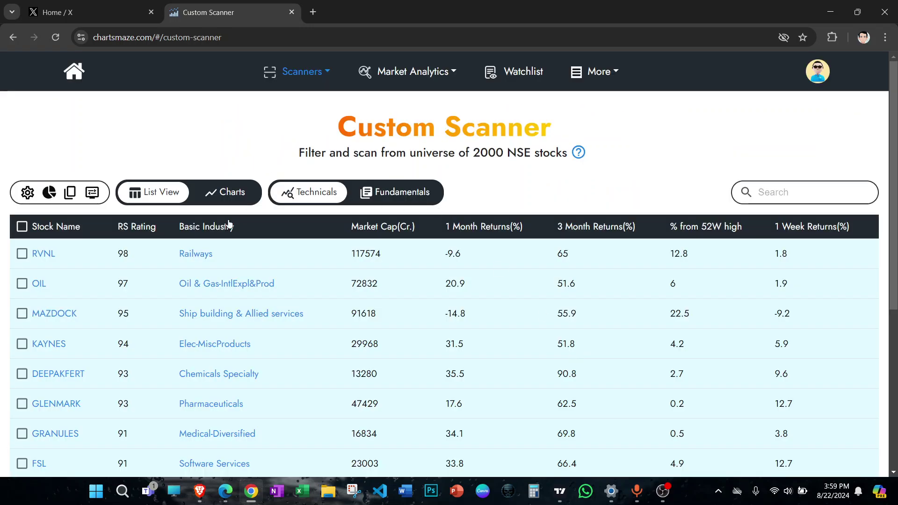
- Show the scan results as charts and examine the price charts of the first stocks
click(204, 194)
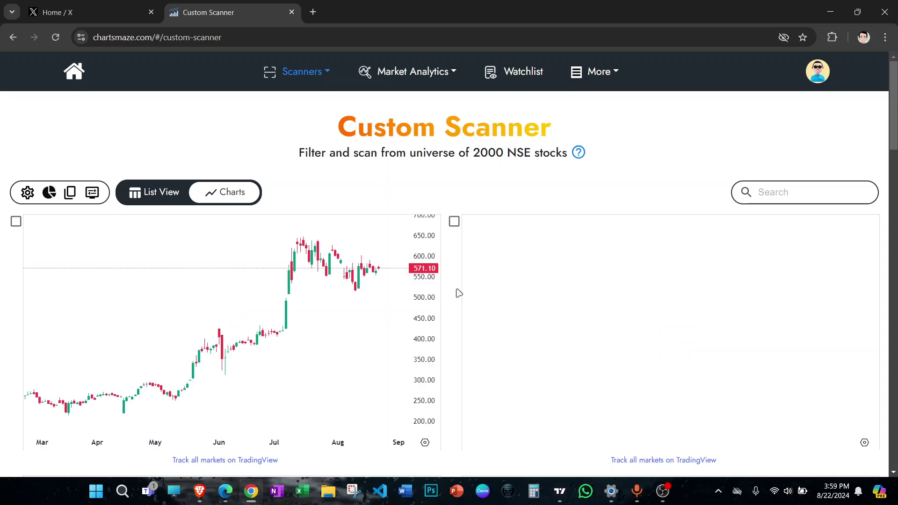
scroll(462, 224, down, 3)
scroll(462, 220, up, 3)
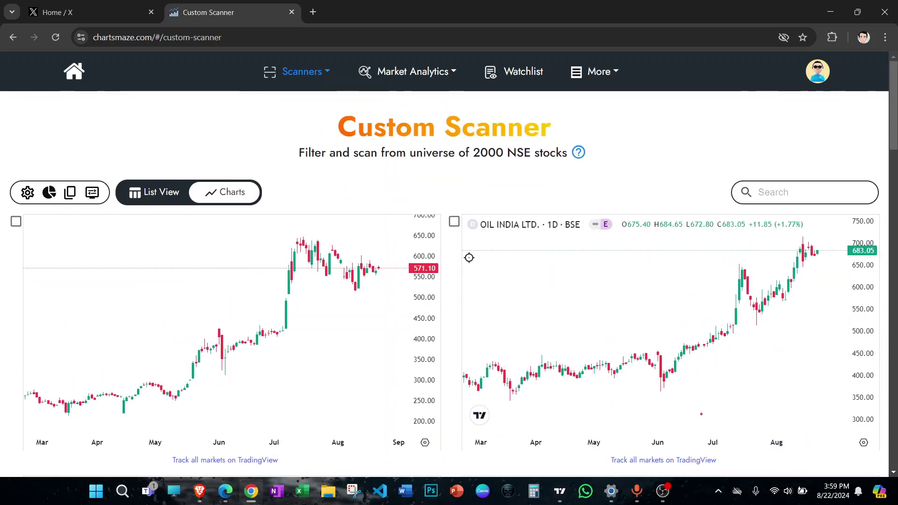
scroll(444, 314, down, 3)
scroll(445, 311, up, 3)
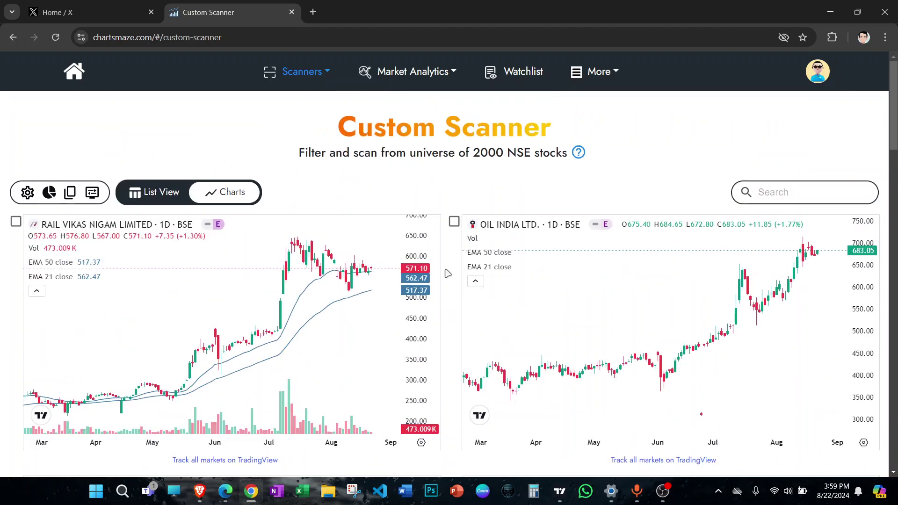
- Sort the results list by 3 Month Returns in descending order and display the sorted stocks as charts
click(164, 193)
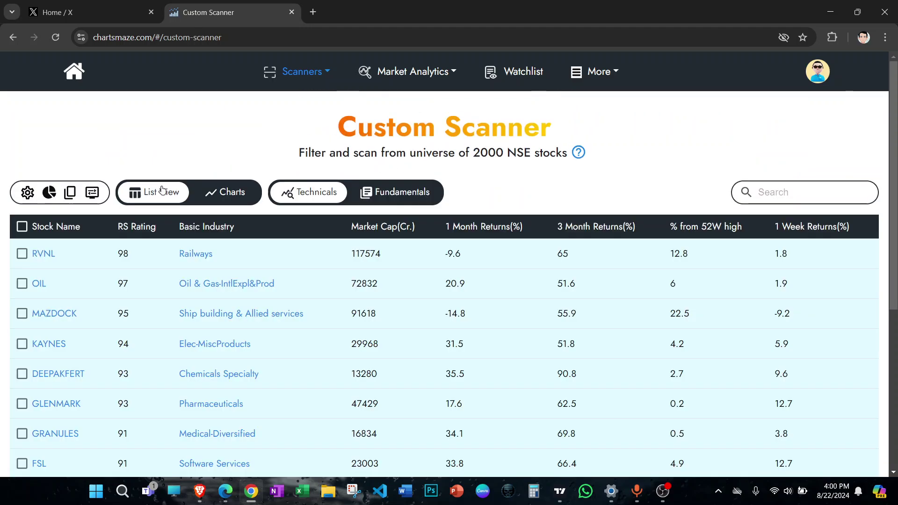
click(609, 229)
scroll(571, 268, down, 1)
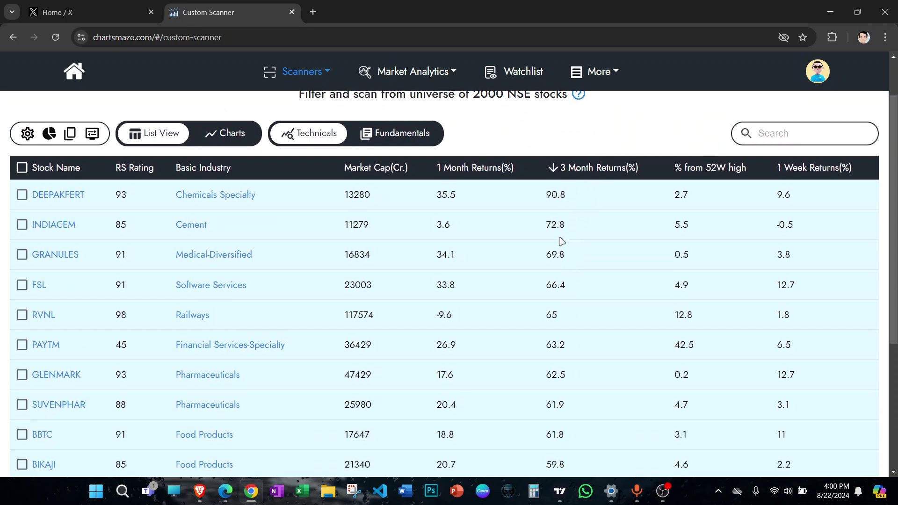
click(226, 141)
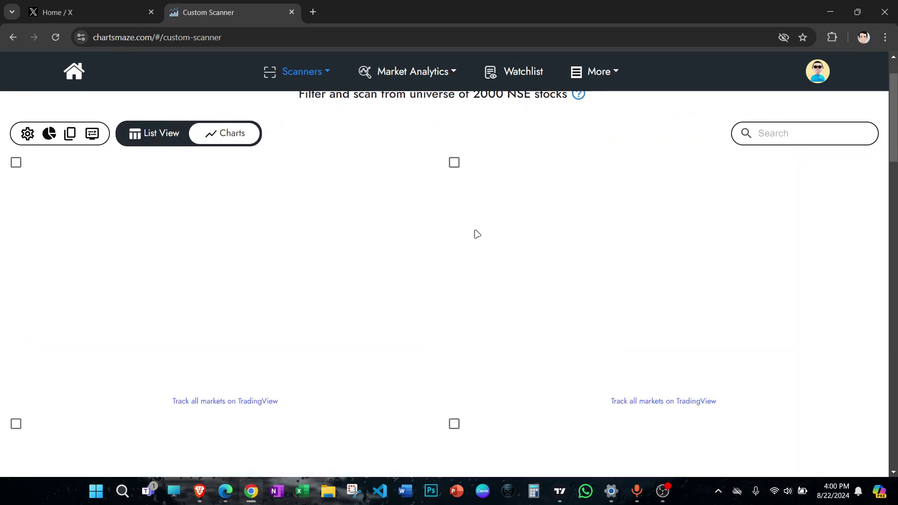
scroll(470, 293, up, 1)
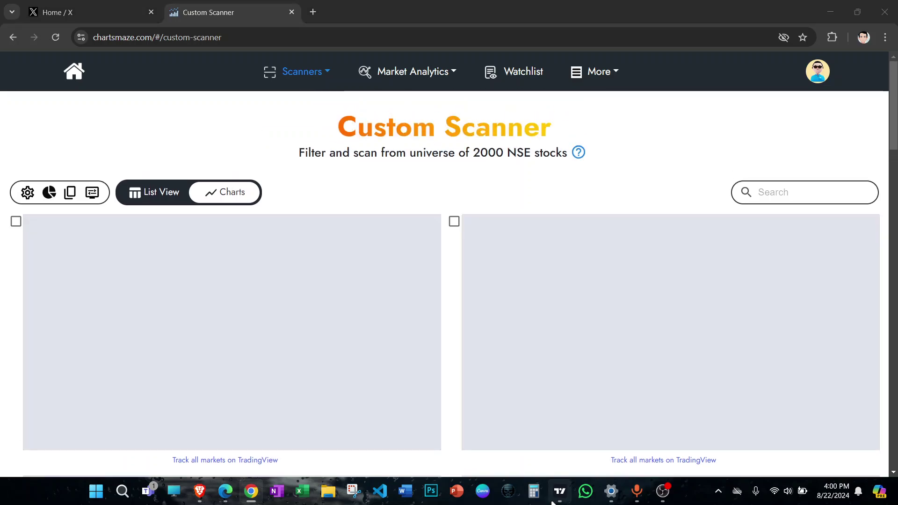
- Switch to TradingView, display the Blue Star chart as candles and hide the watchlist
click(560, 491)
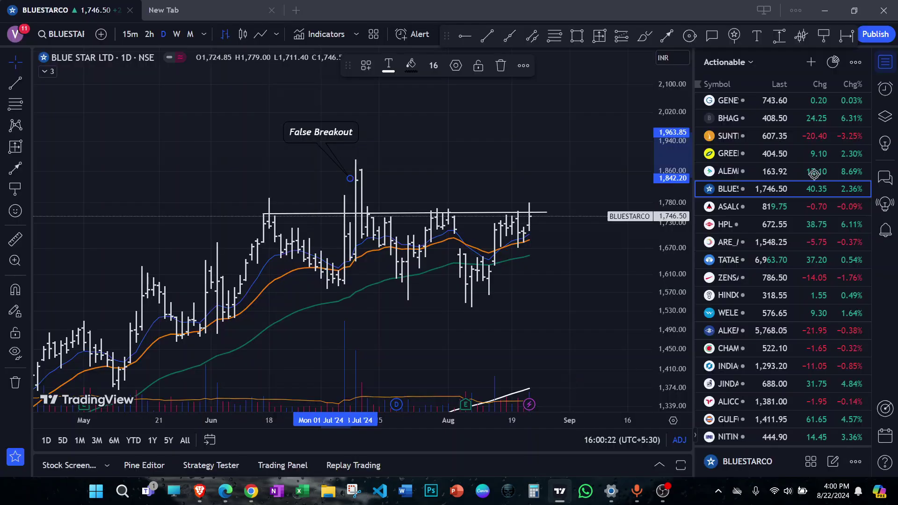
click(242, 34)
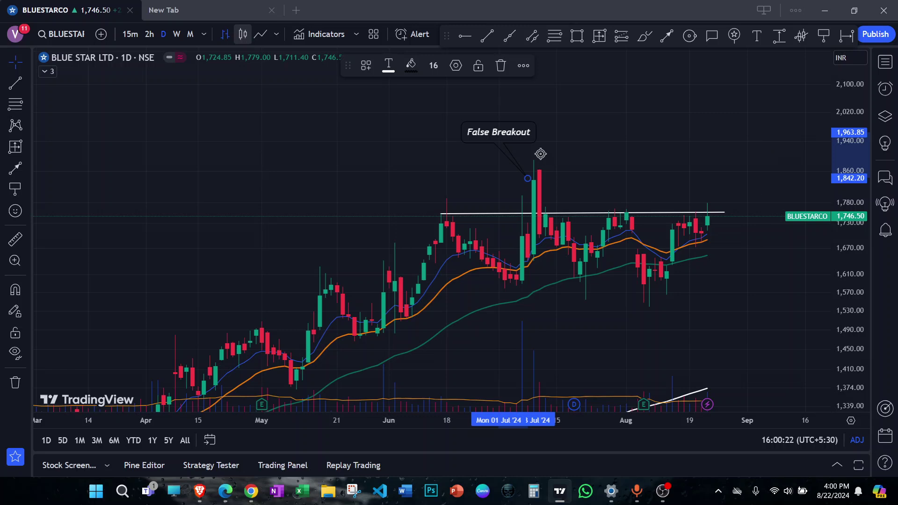
scroll(573, 117, up, 1)
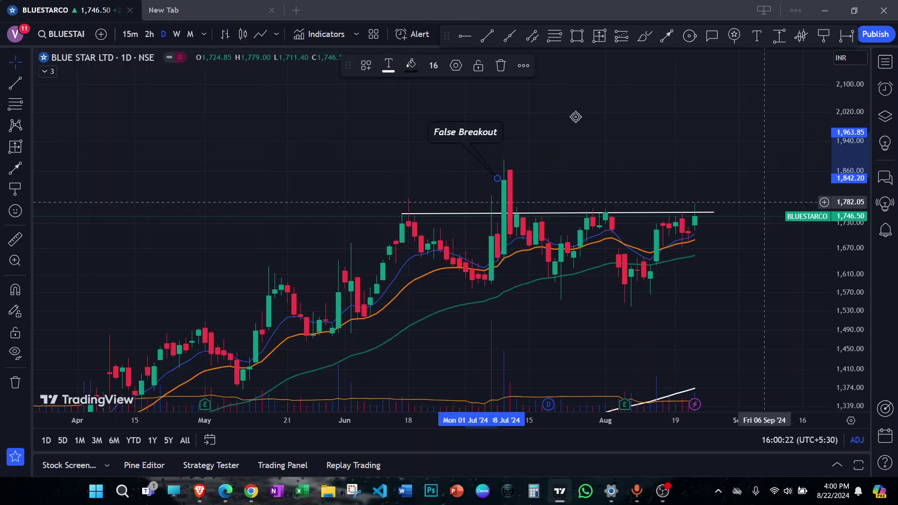
scroll(576, 117, up, 1)
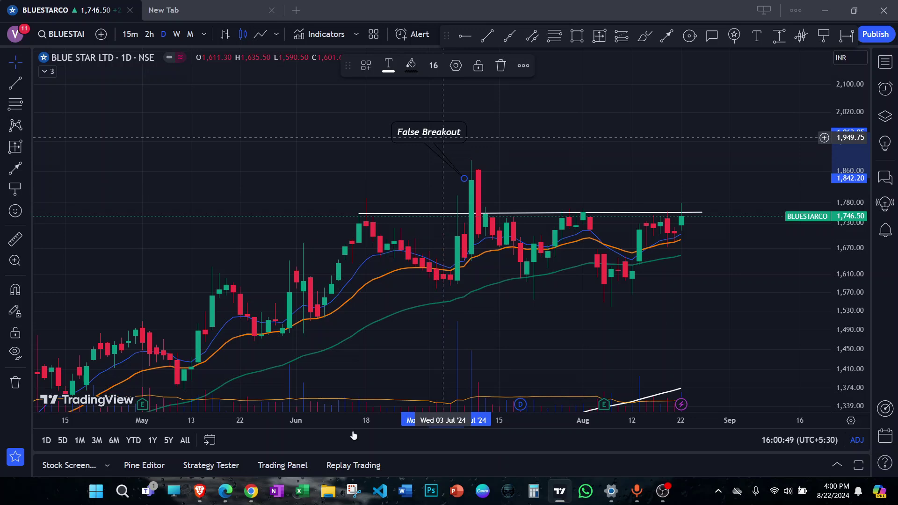
- Search TradingView's symbols for DEEPAK and load the NSE stock chart of DEEPAKFERT
click(250, 496)
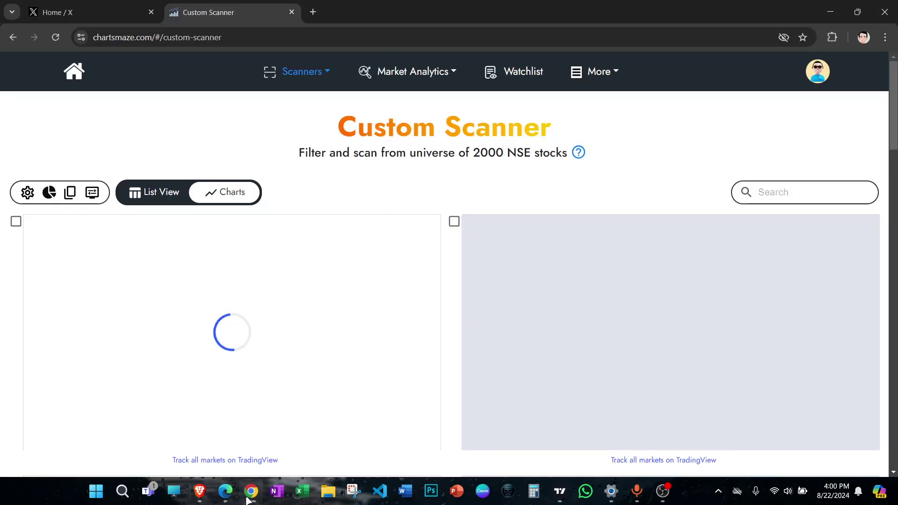
click(560, 491)
mouse_move(523, 401)
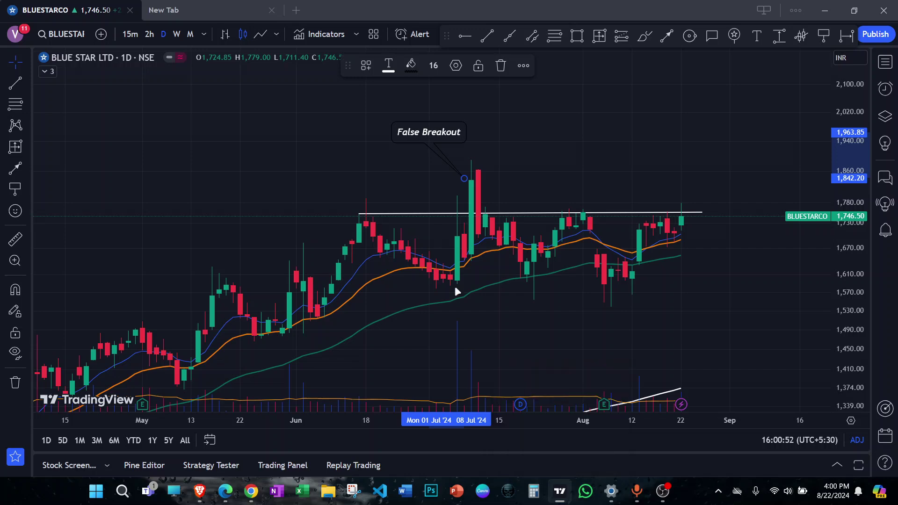
text(DEEPAK4)
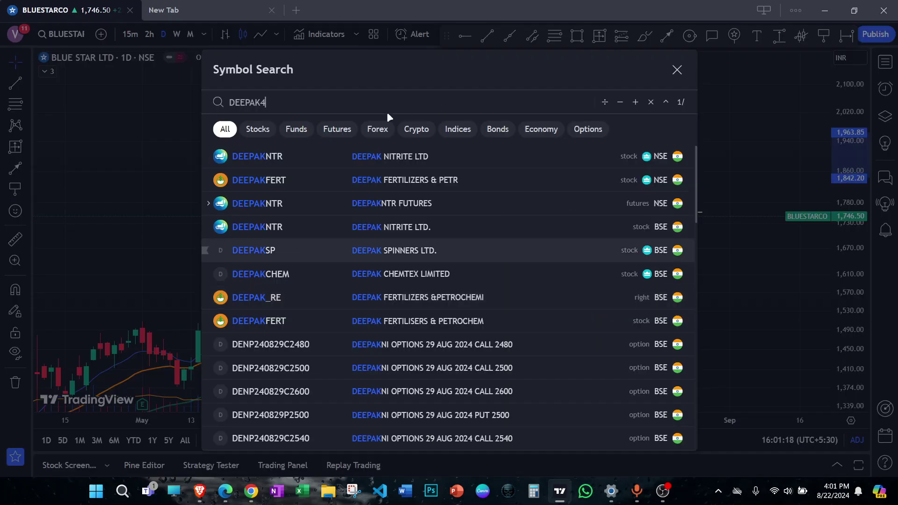
click(375, 181)
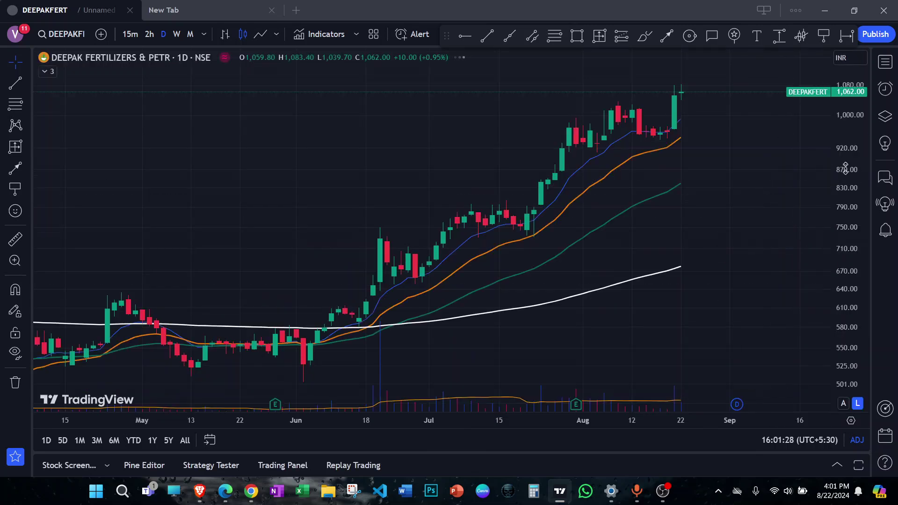
scroll(638, 241, down, 5)
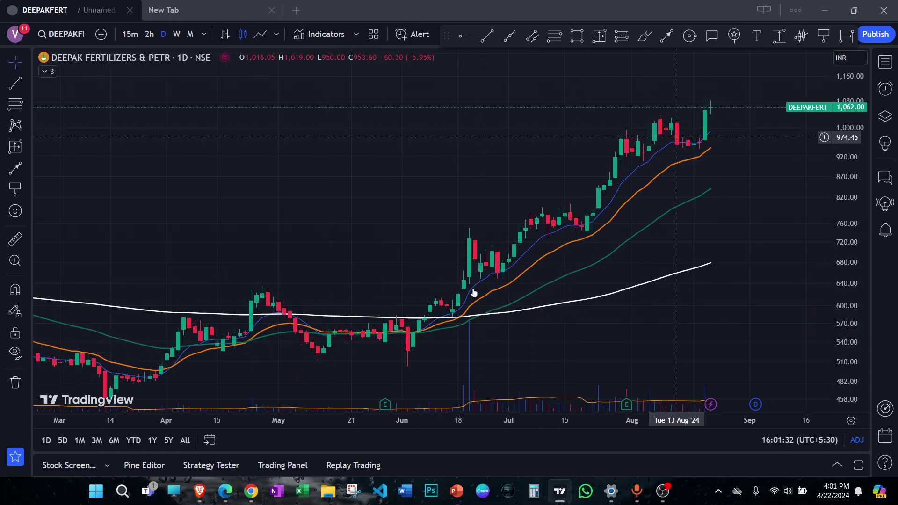
- Switch to the Chart Database in Notion, enter Deepak Fertilizers as the first stock name and set its sector to FERTILIZERS
click(200, 491)
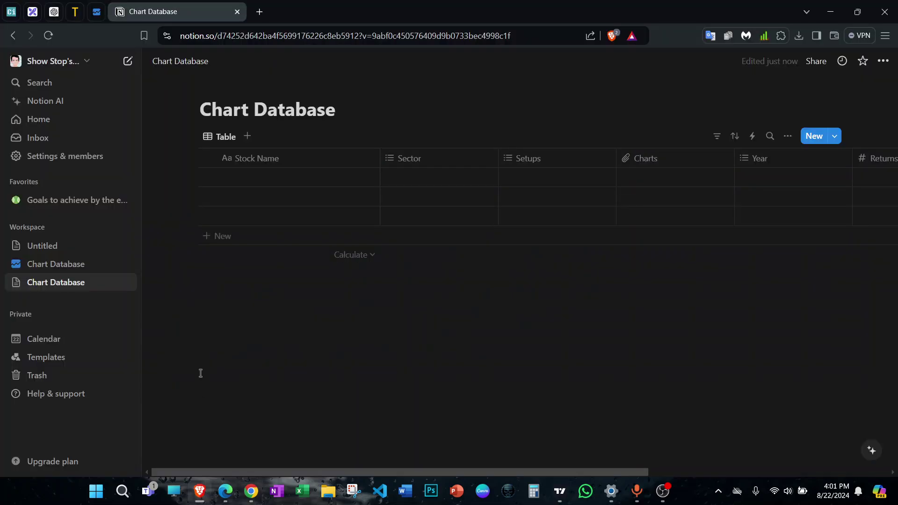
click(256, 178)
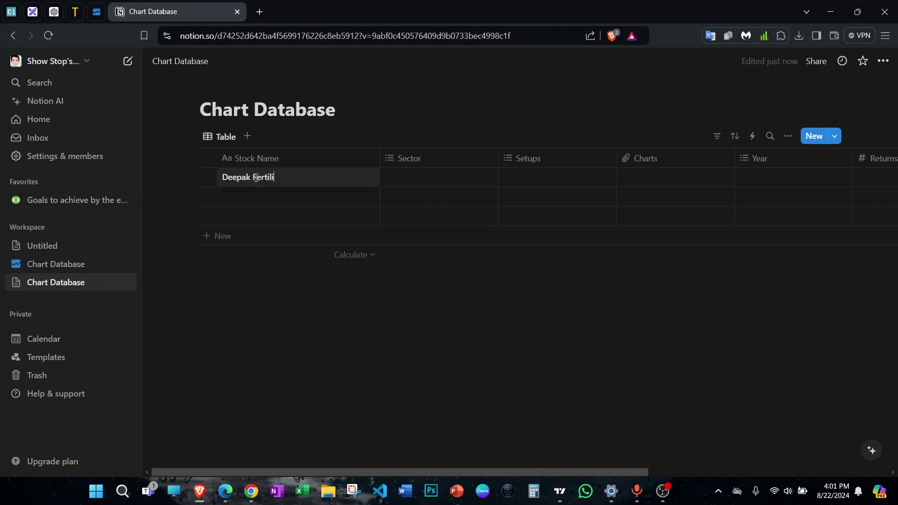
key(Tab)
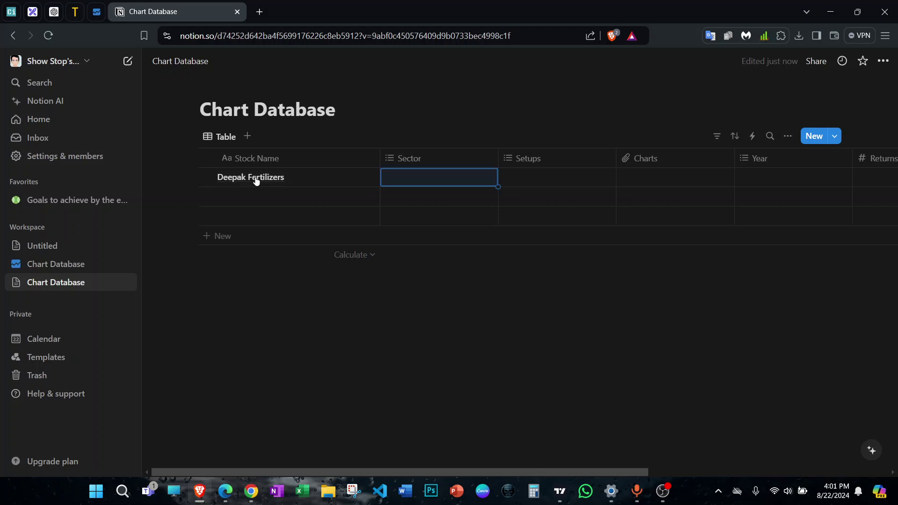
text(f)
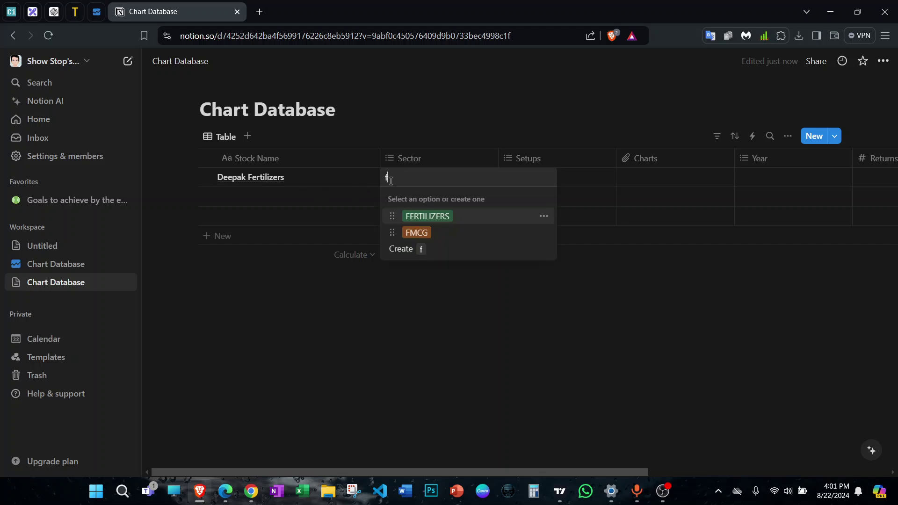
click(427, 217)
key(Escape)
- Open the setup choices for Deepak Fertilizers, switch to TradingView and examine the DEEPAKFERT chart's longer price history
click(527, 180)
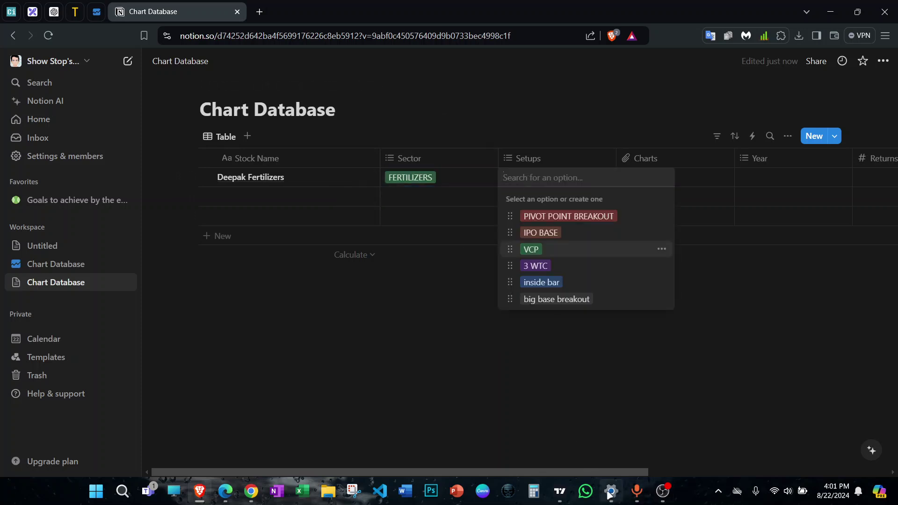
click(560, 491)
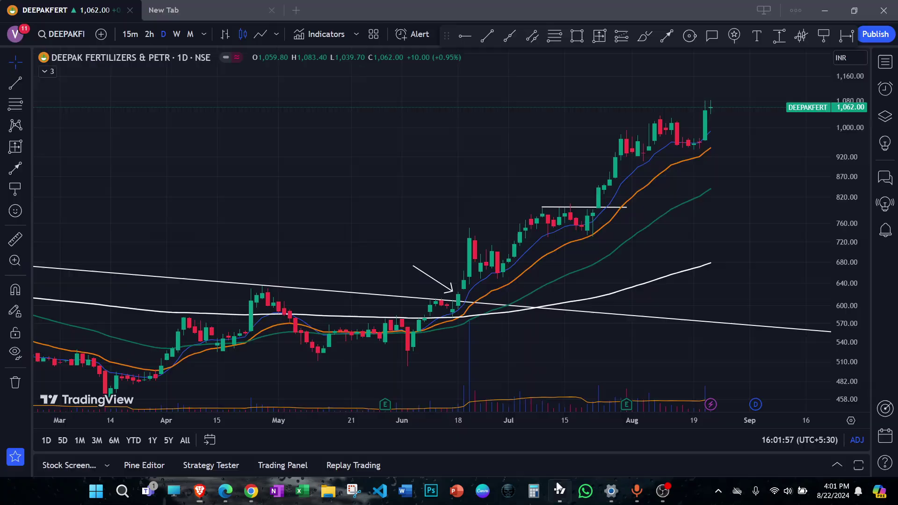
scroll(399, 294, down, 4)
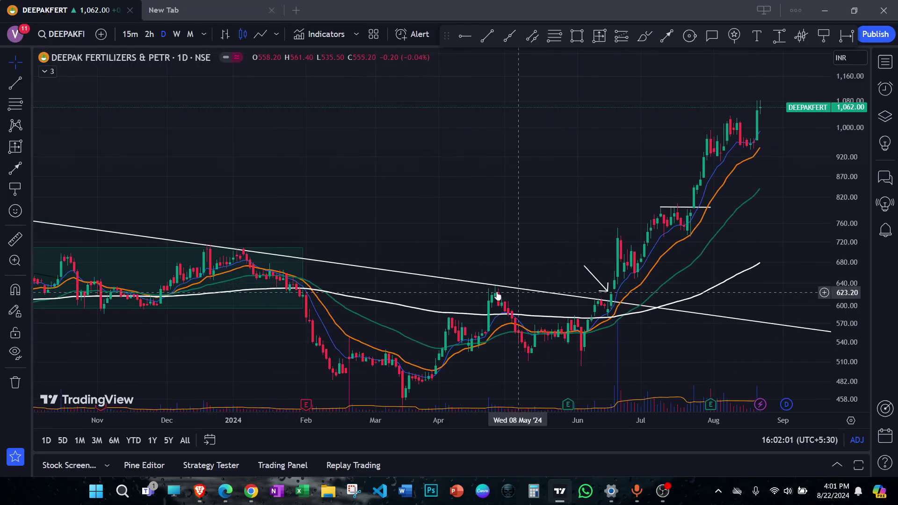
scroll(498, 296, down, 5)
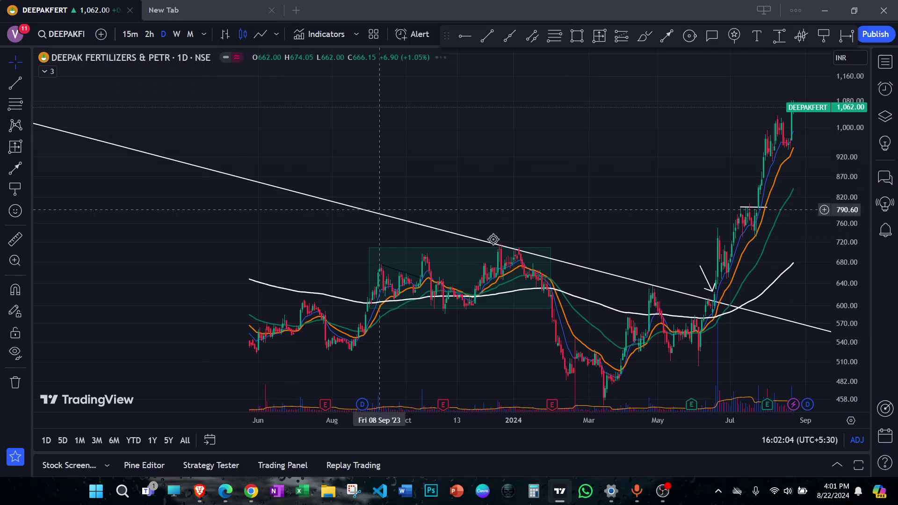
scroll(602, 255, down, 3)
scroll(599, 258, up, 6)
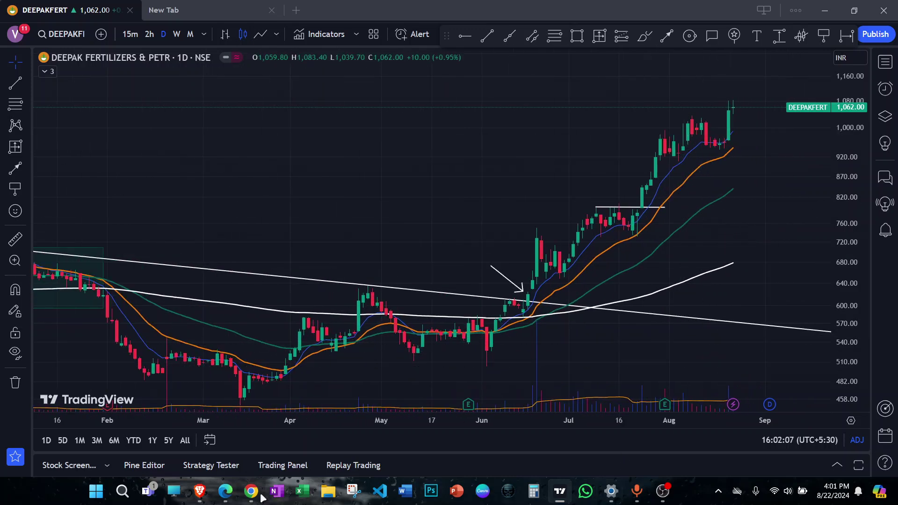
- Switch to Notion and create the Reversal and Trendline Breakout options as setups for Deepak Fertilizers
click(203, 497)
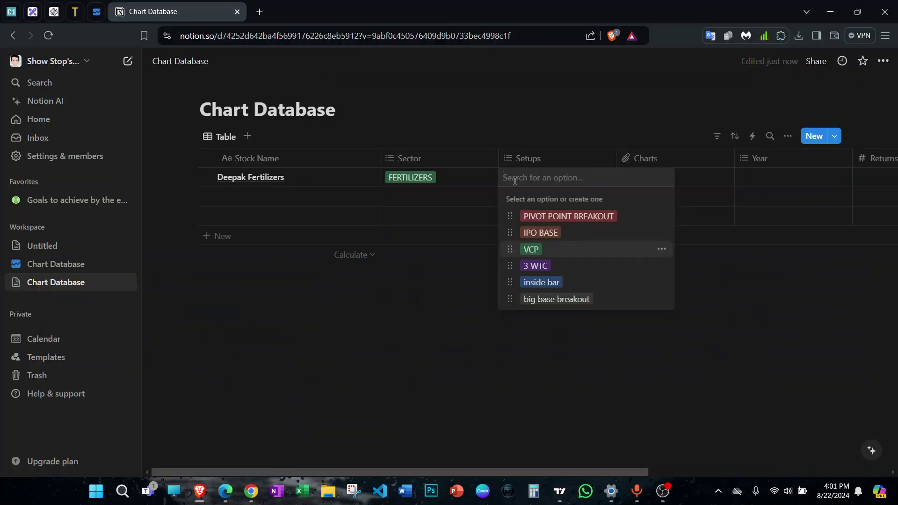
text(Reversal)
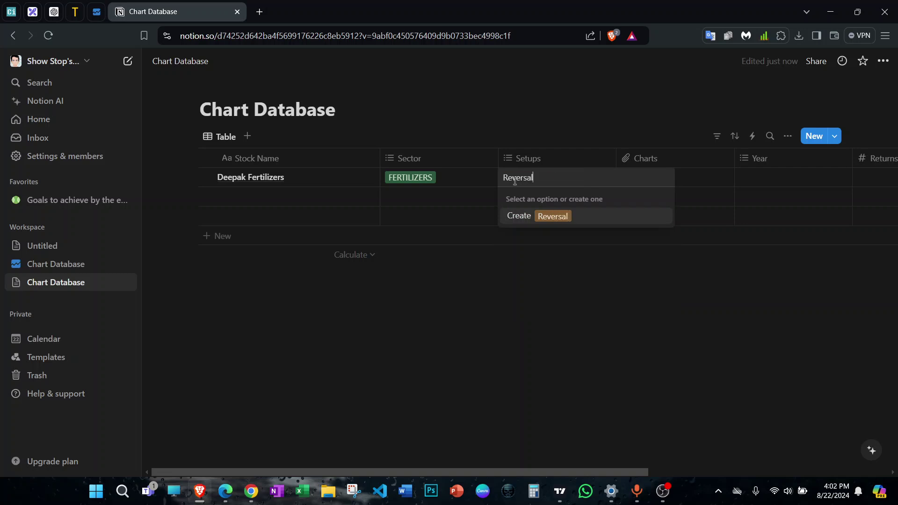
key(Return)
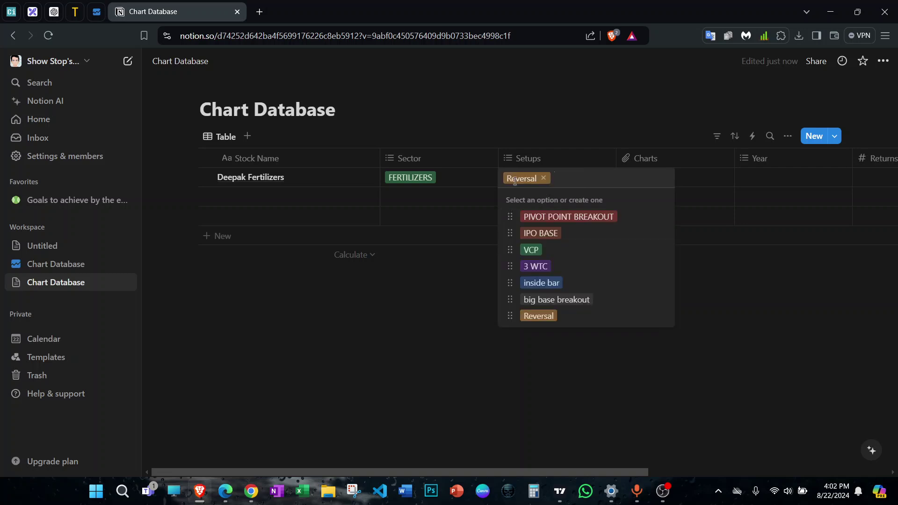
text(Tre)
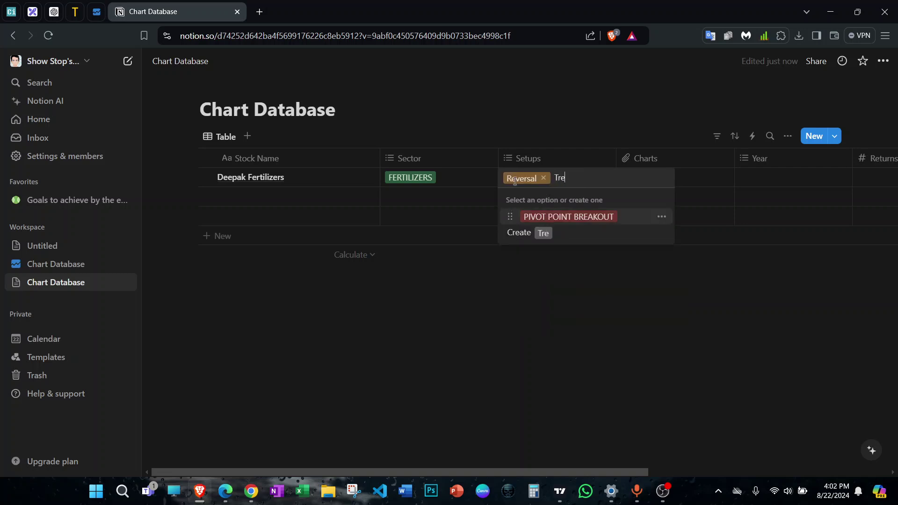
text(ndline)
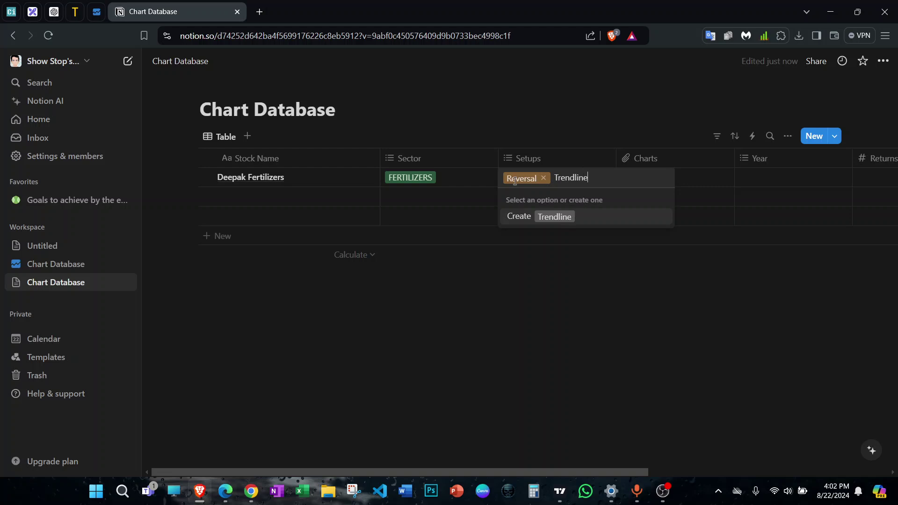
text( Breakout)
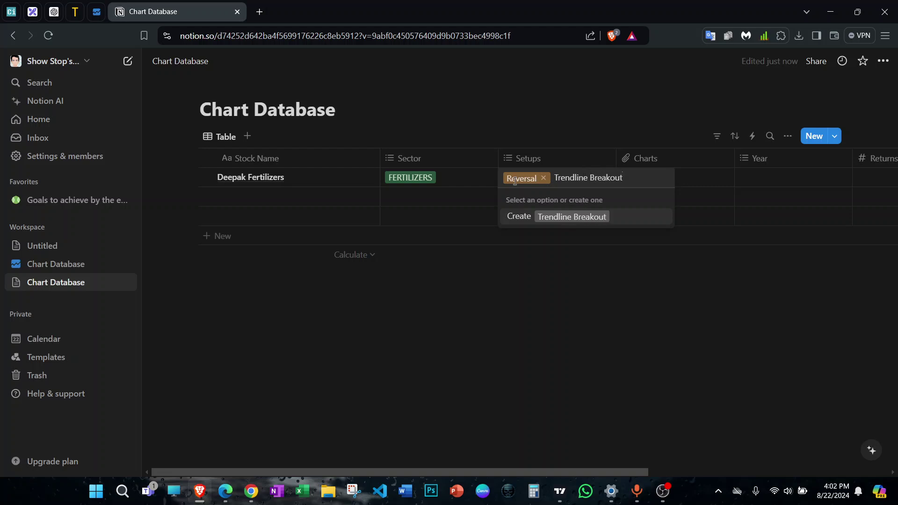
key(Return)
key(Escape)
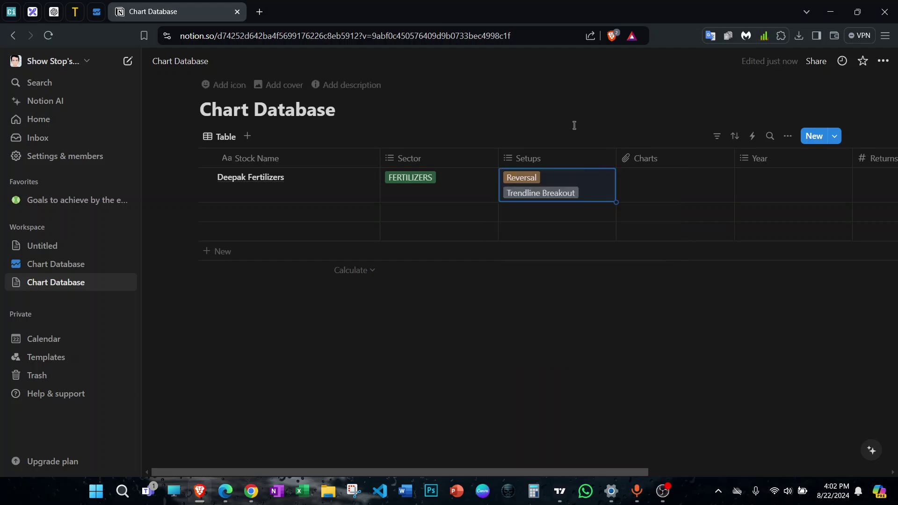
- Switch to TradingView and draw a short arrow pointing at the late-July breakout above the horizontal line near 800
click(649, 185)
click(660, 200)
click(560, 491)
drag(680, 288, 451, 320)
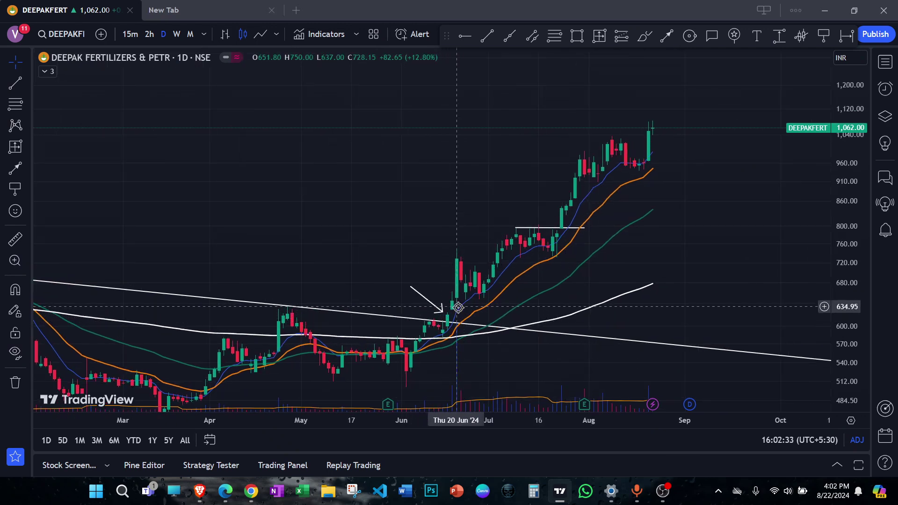
scroll(458, 307, up, 1)
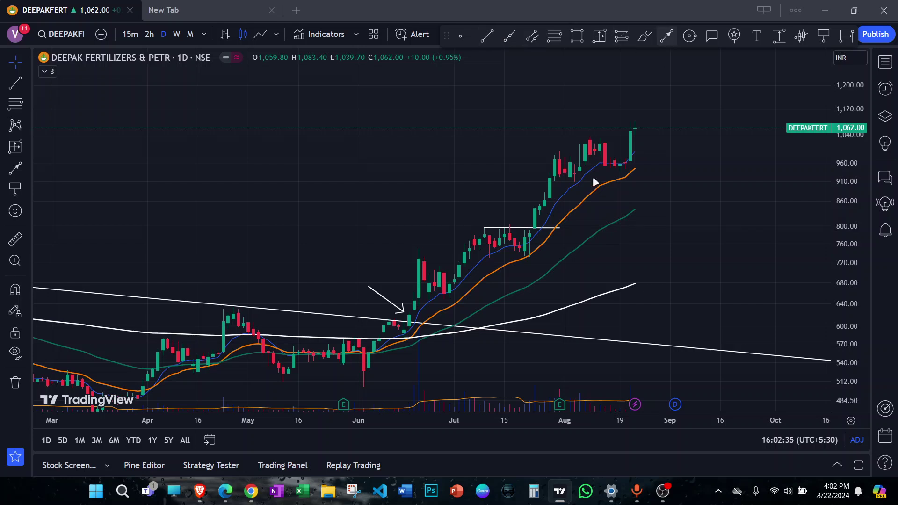
drag(504, 204, 529, 216)
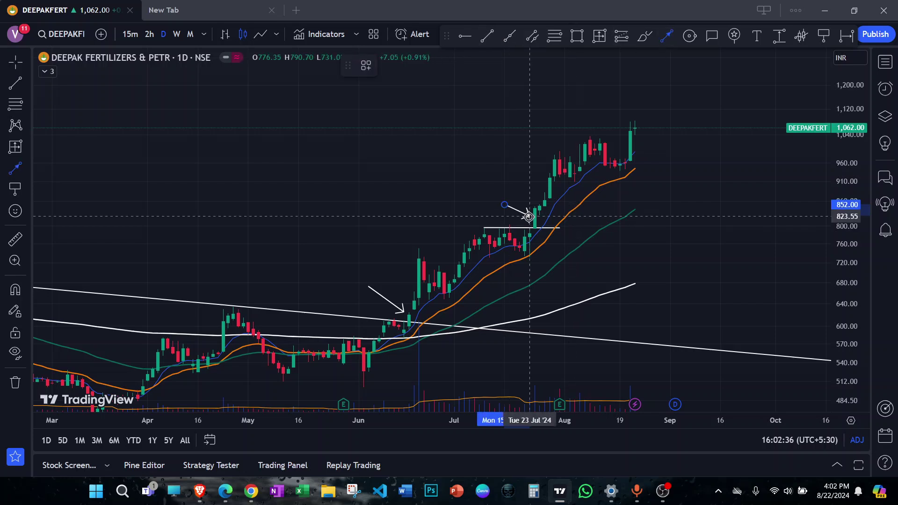
click(661, 243)
scroll(666, 215, up, 1)
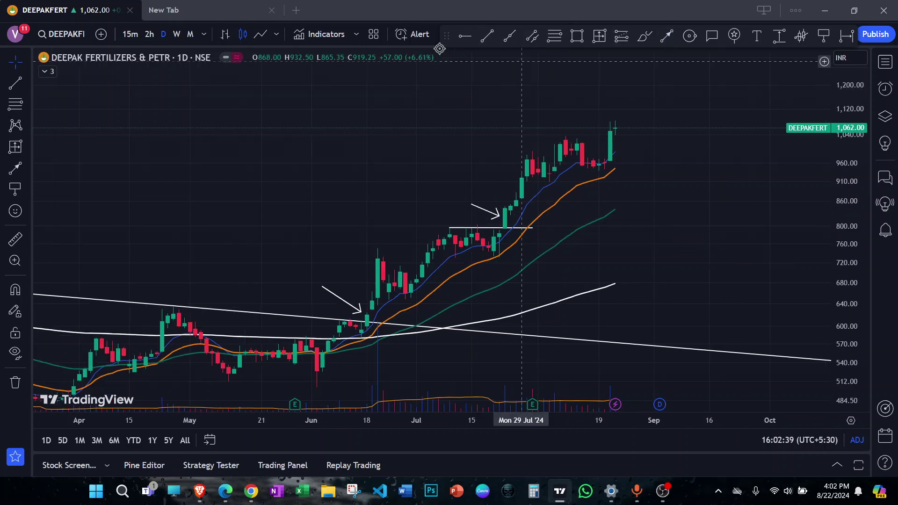
- Move the floating drawing tools off the chart header, copy a link to the DEEPAKFERT chart image and show the layout's sharing options
drag(442, 49, 268, 90)
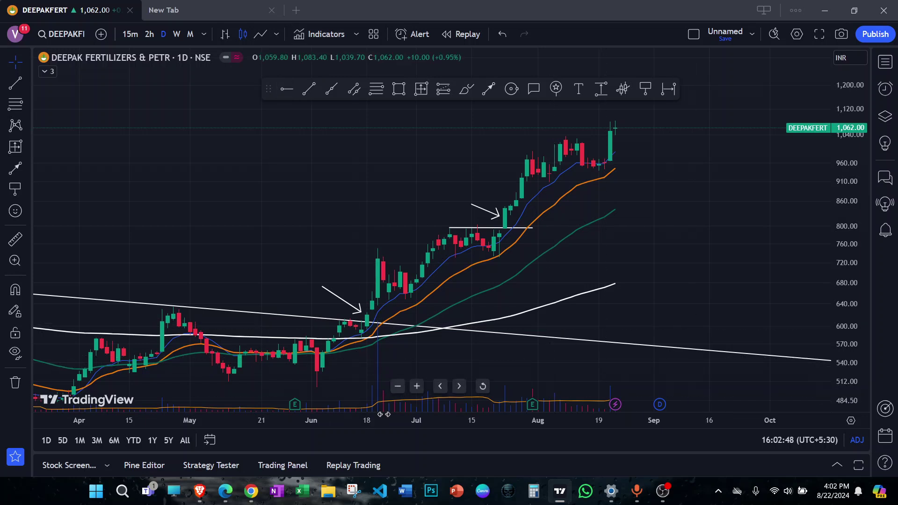
key(alt+s)
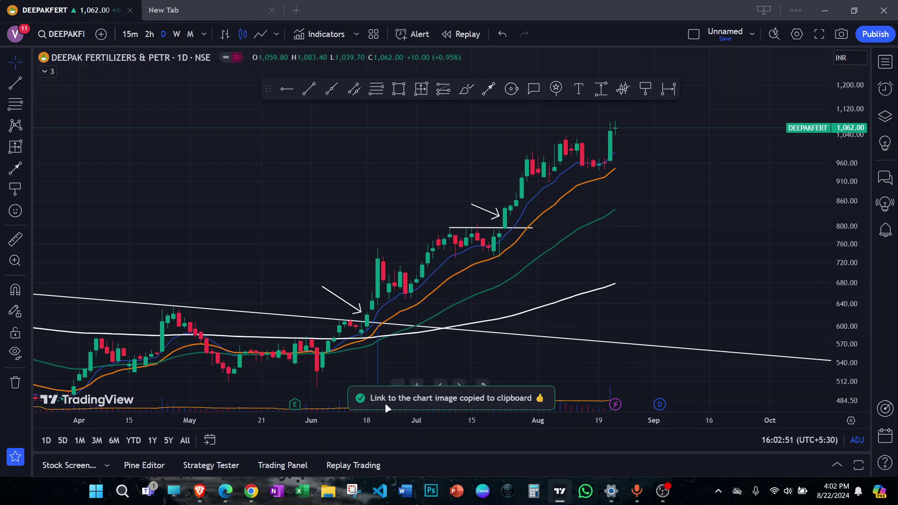
click(753, 33)
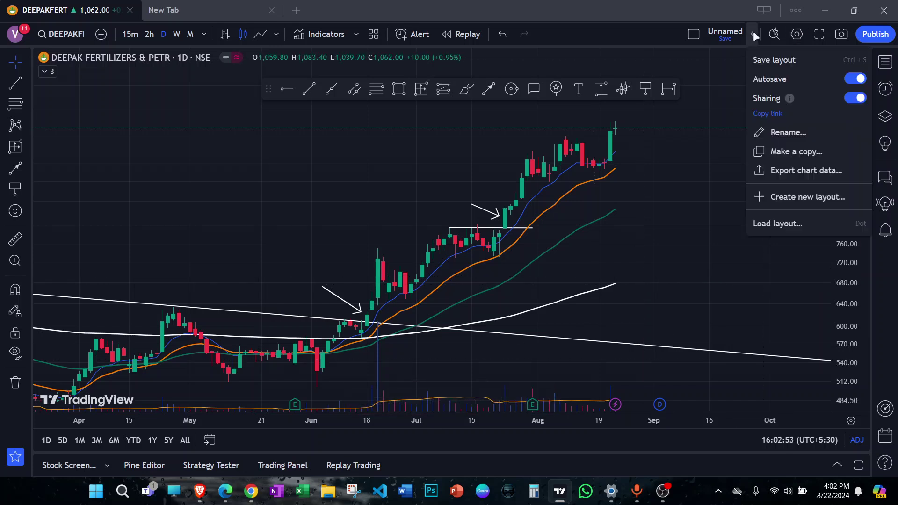
click(770, 115)
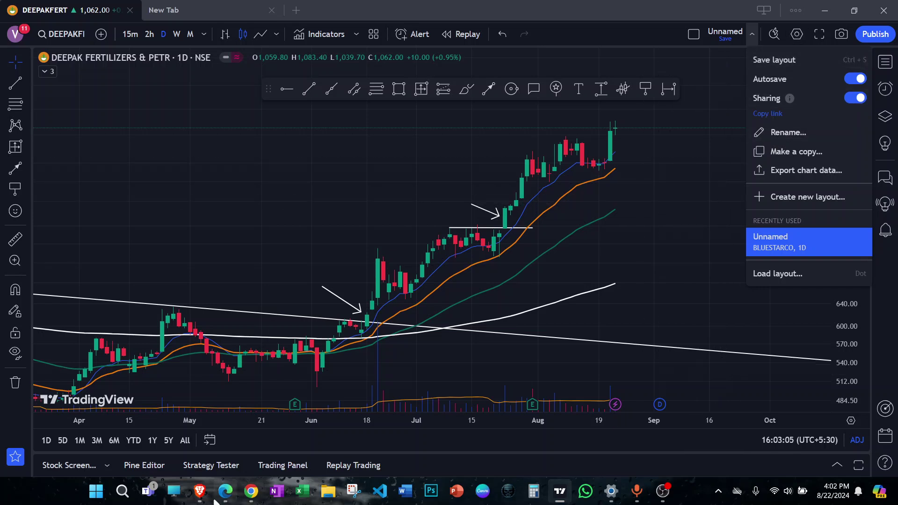
- Switch to Notion, embed the copied TradingView chart link in Deepak Fertilizers' Charts cell and open the link briefly to check it
click(200, 490)
click(635, 227)
click(582, 291)
click(641, 188)
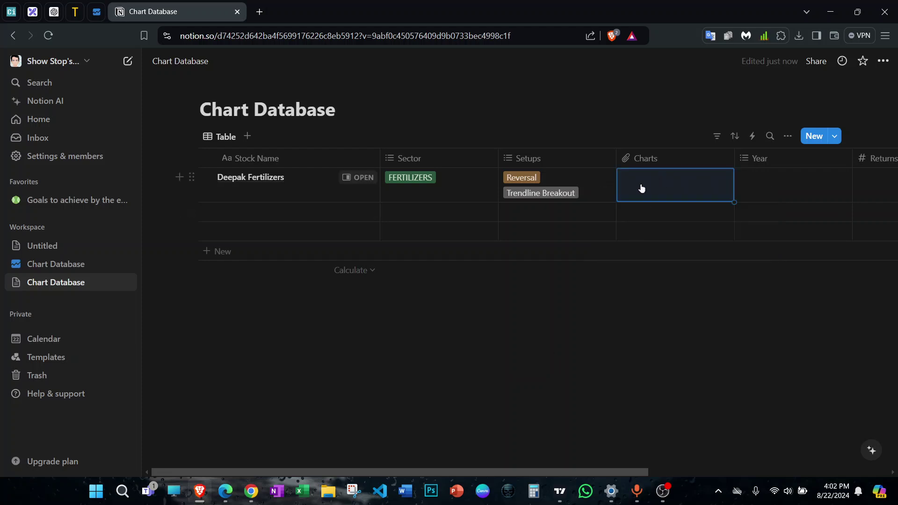
click(644, 187)
click(650, 201)
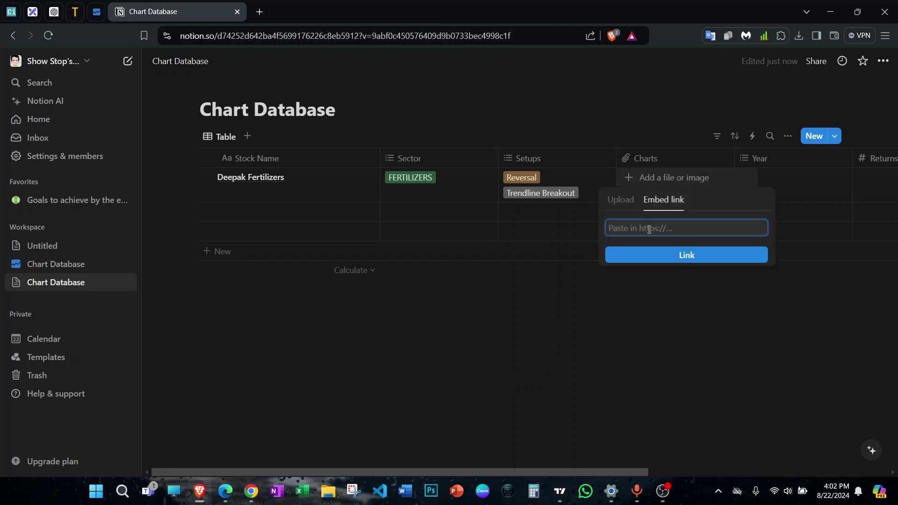
key(ctrl+v)
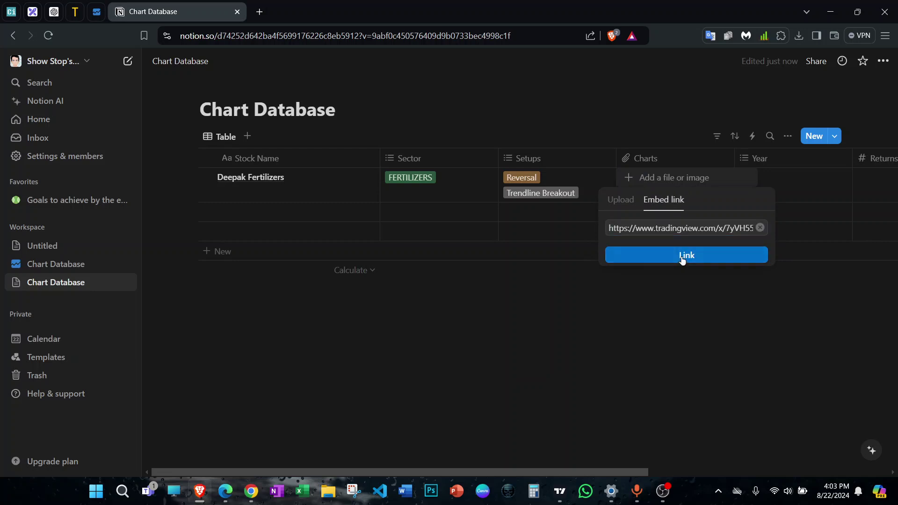
click(687, 255)
click(678, 243)
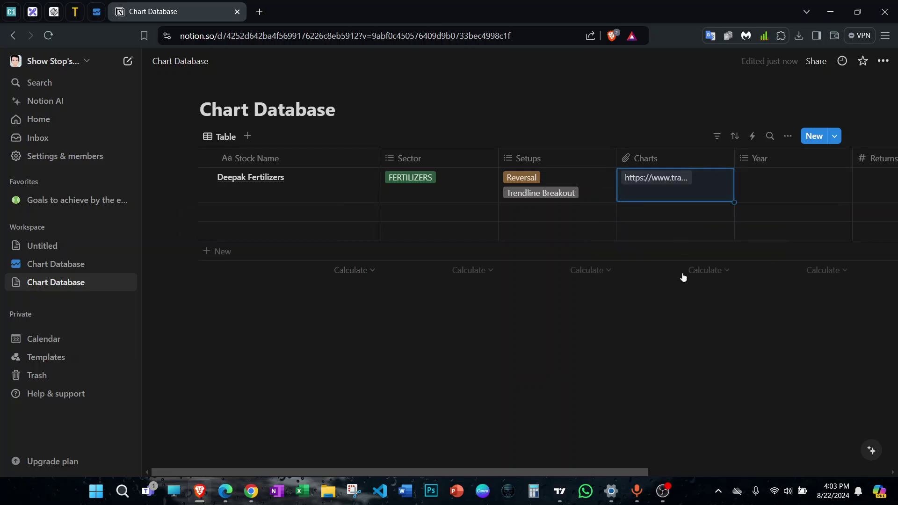
click(652, 178)
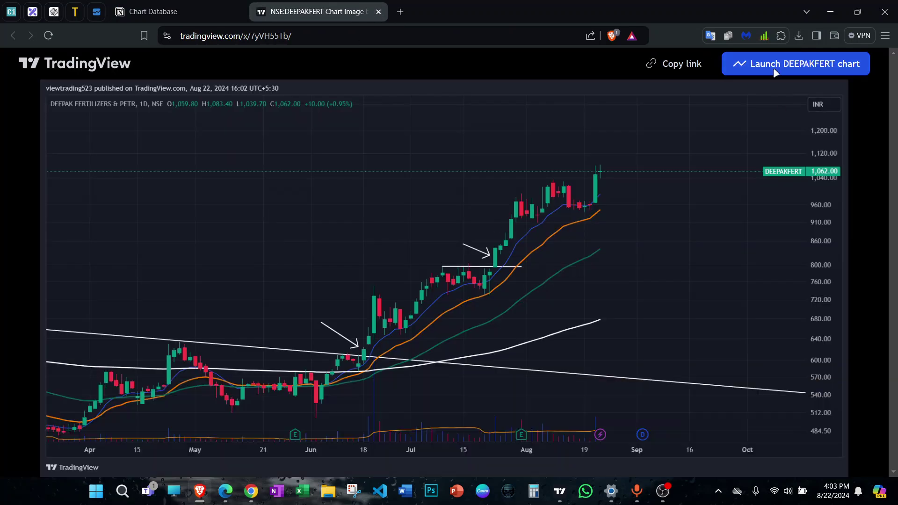
click(379, 12)
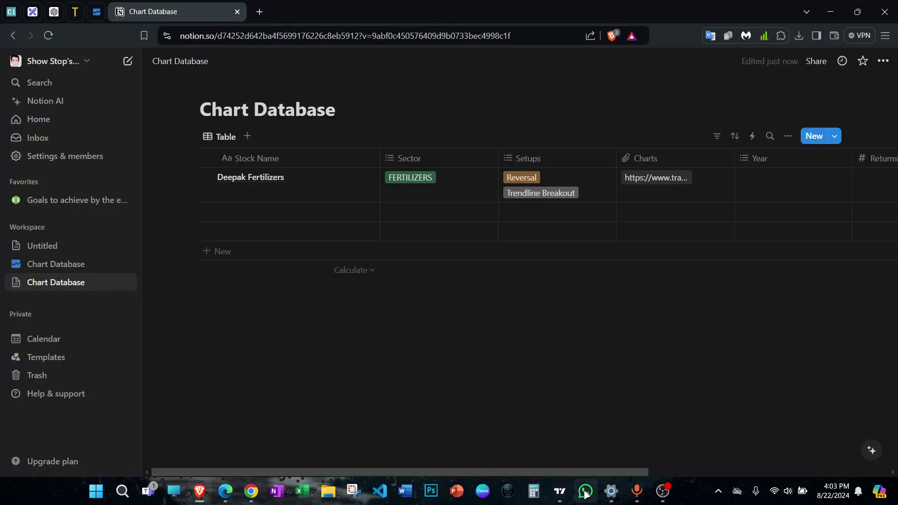
- Switch to TradingView, dismiss the layout options and collapse the Trading Panel below the DEEPAKFERT chart
click(560, 491)
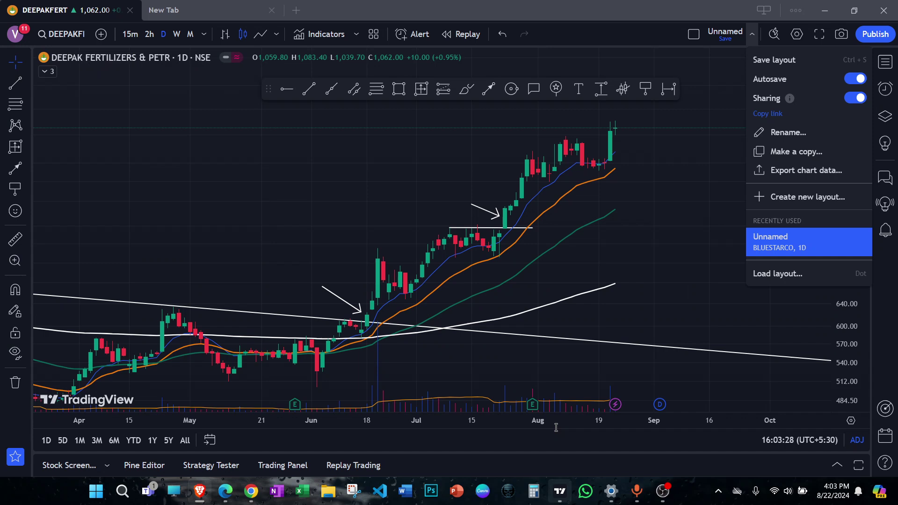
click(695, 251)
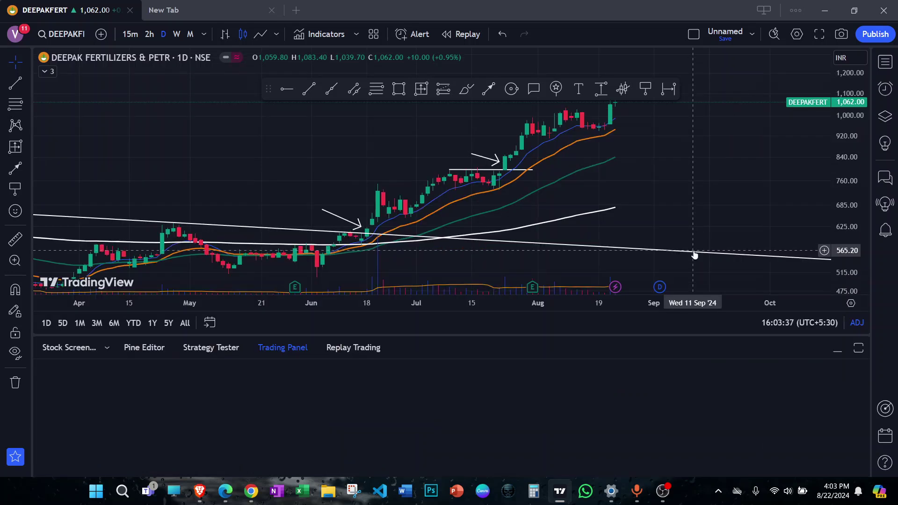
click(835, 352)
key(1)
key(Escape)
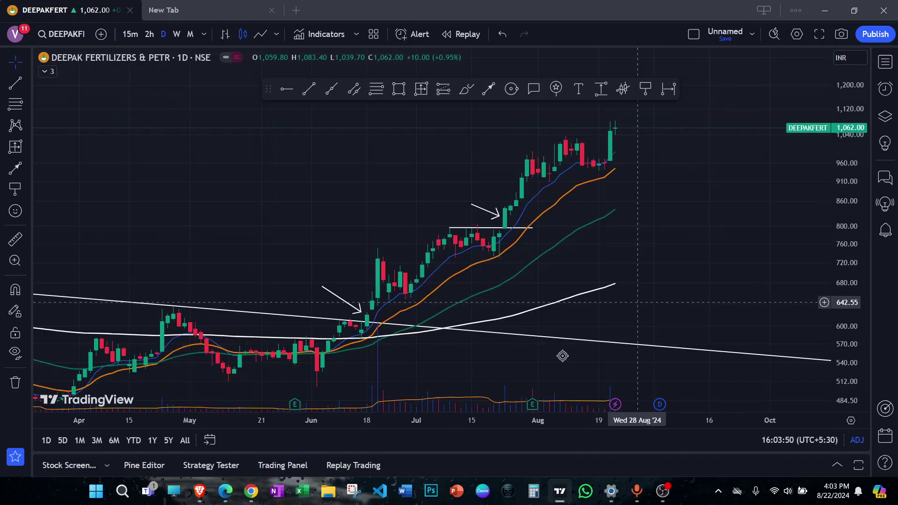
- Switch to Notion, open the Deepak Fertilizers entry and embed the copied TradingView chart link in its page body
click(200, 492)
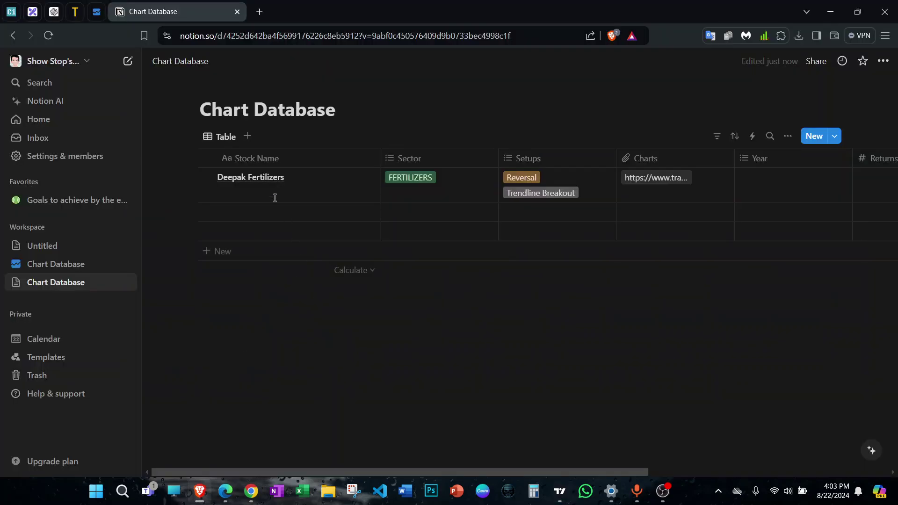
mouse_move(260, 178)
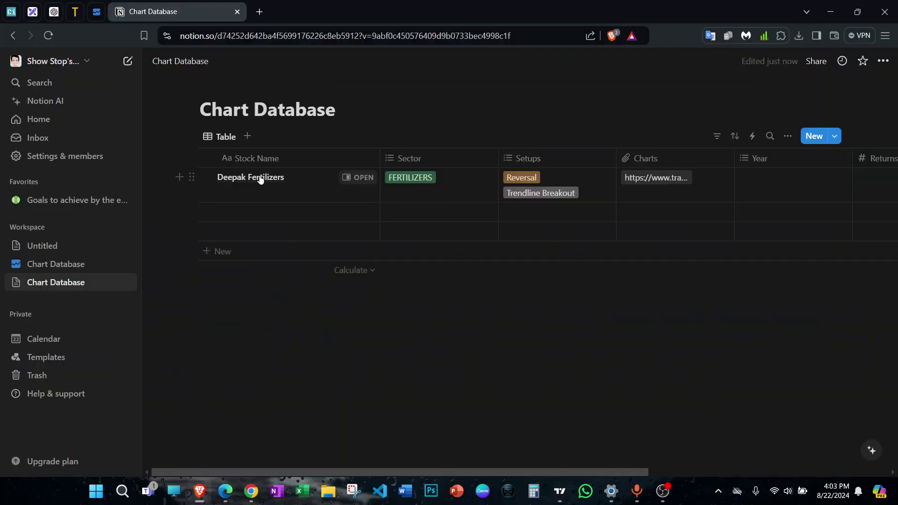
click(360, 177)
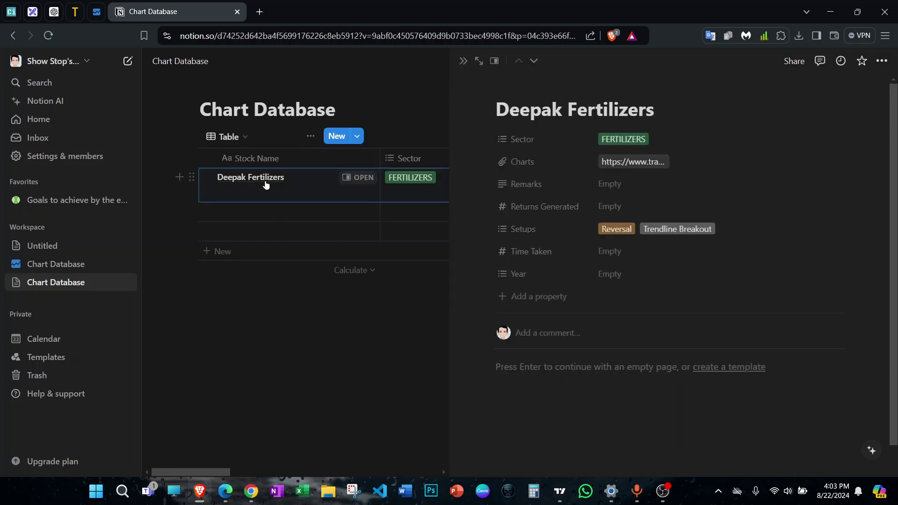
scroll(627, 356, down, 1)
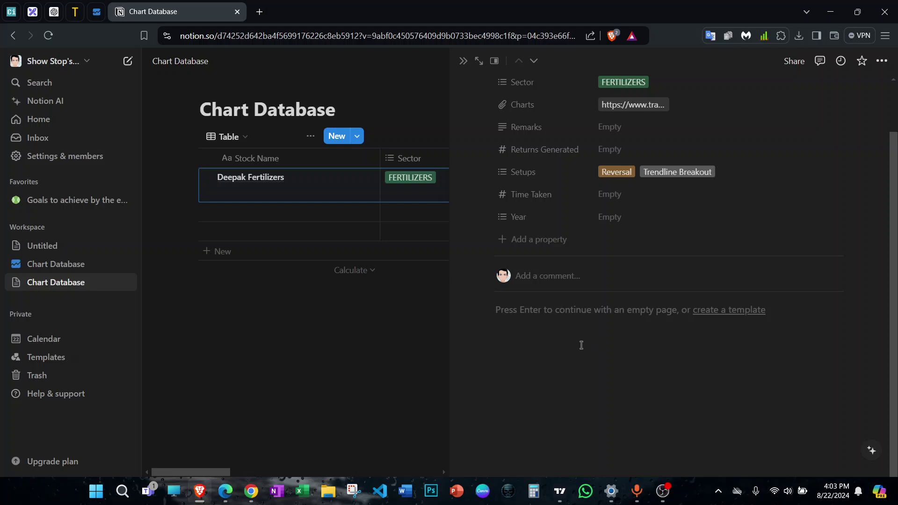
scroll(559, 195, up, 1)
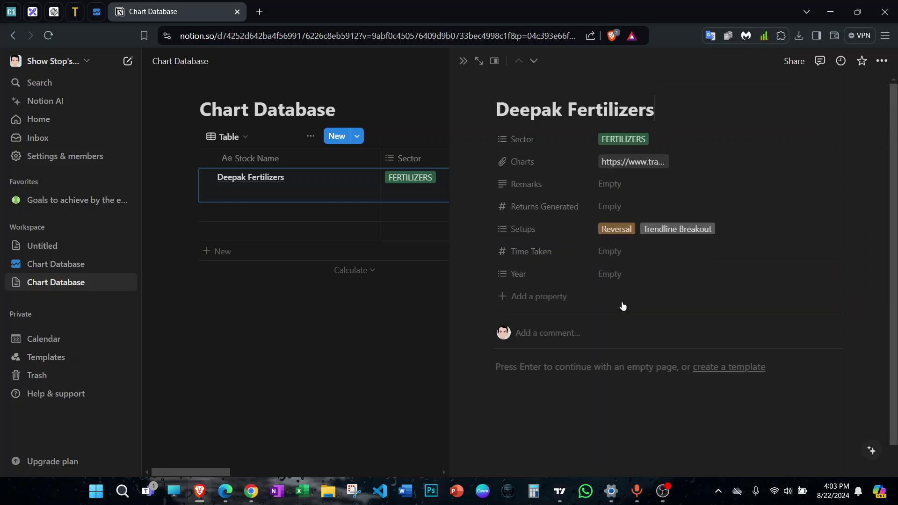
click(579, 377)
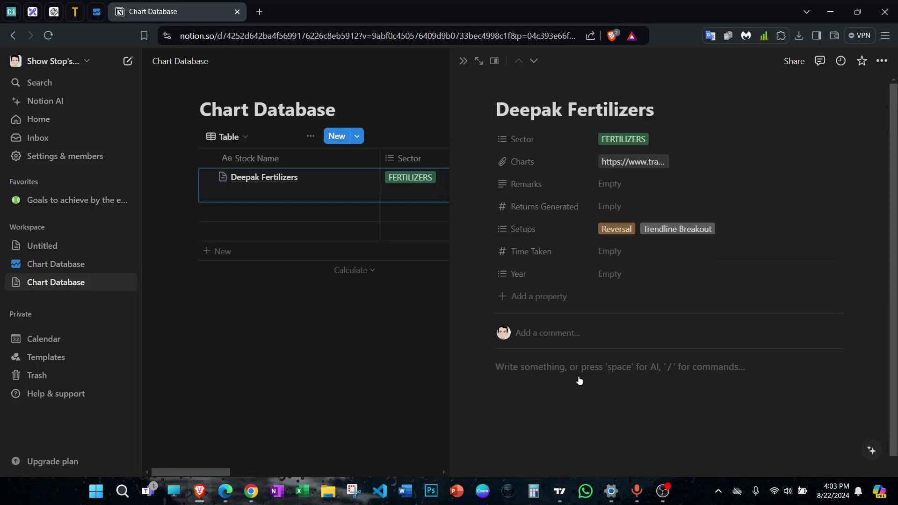
text(/embed)
key(Return)
key(ctrl+v)
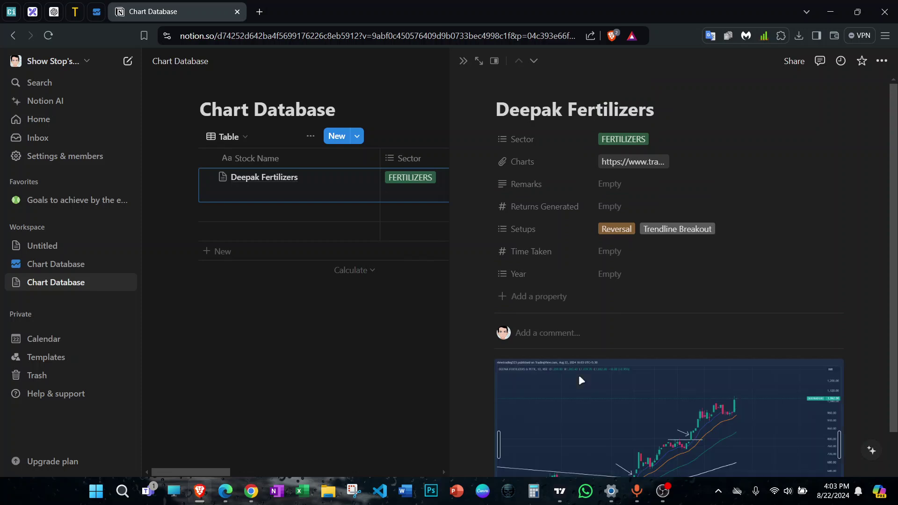
scroll(582, 380, down, 2)
scroll(551, 311, up, 2)
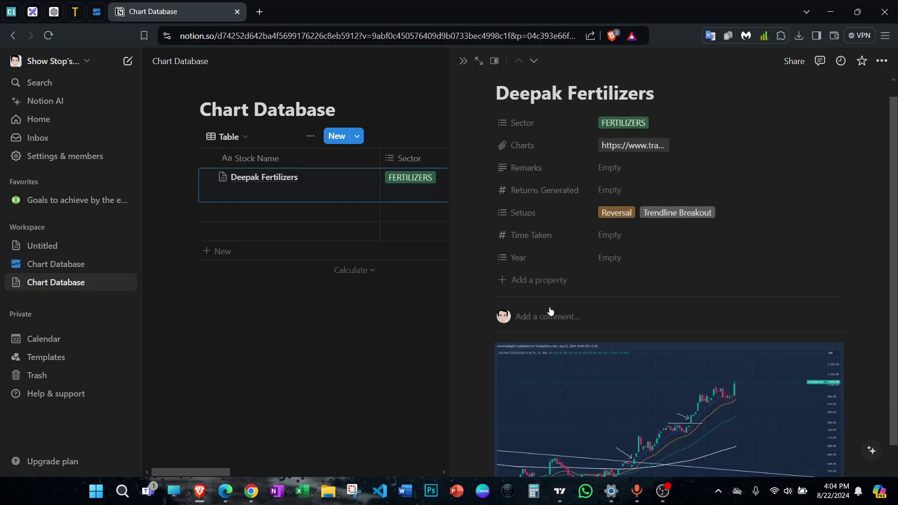
- Switch to TradingView and measure the price and date range from the mid-June breakout to the 22 August candle
click(569, 241)
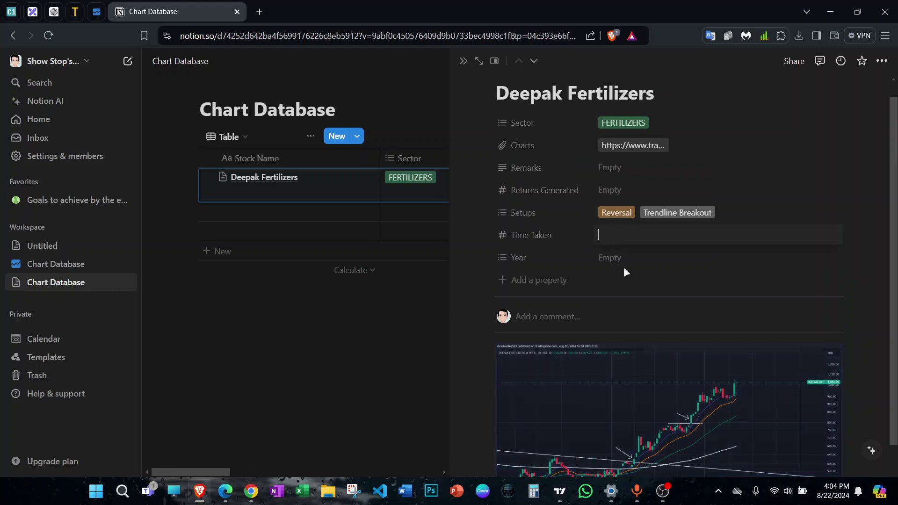
click(609, 174)
key(Escape)
click(561, 491)
click(418, 89)
click(361, 315)
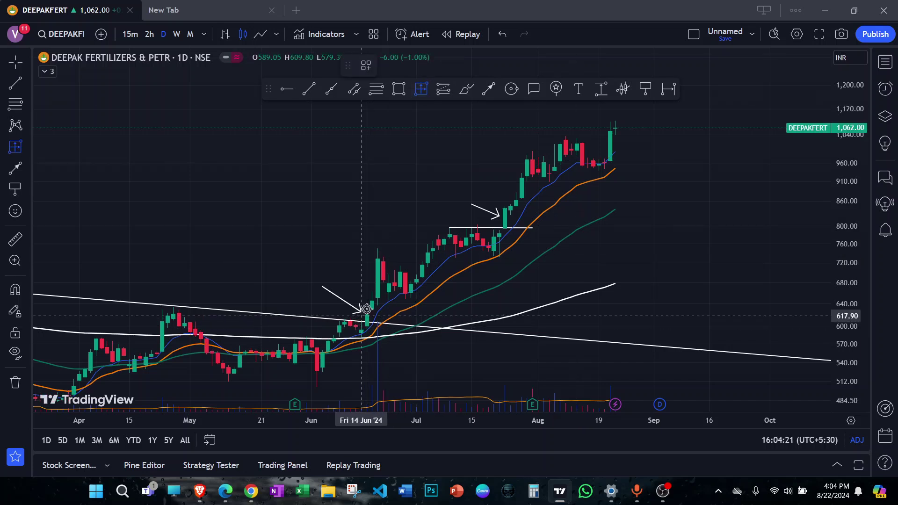
click(616, 128)
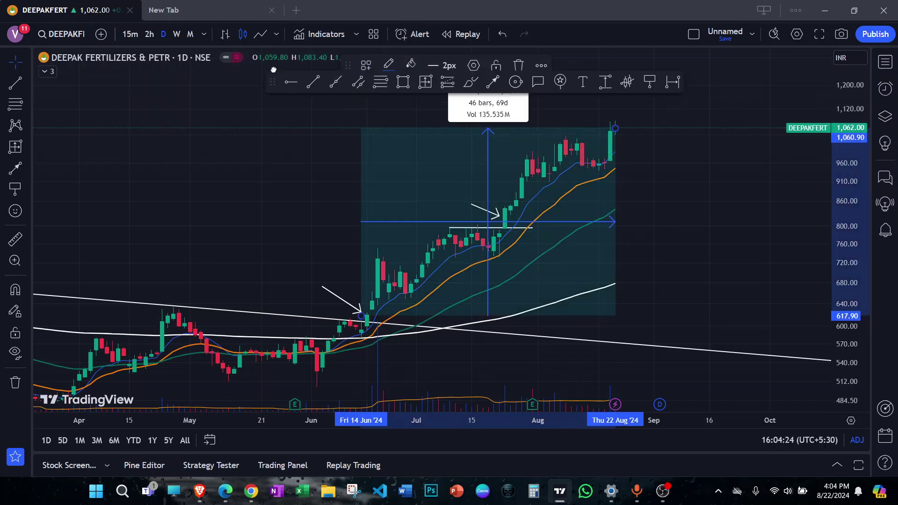
drag(273, 71, 287, 40)
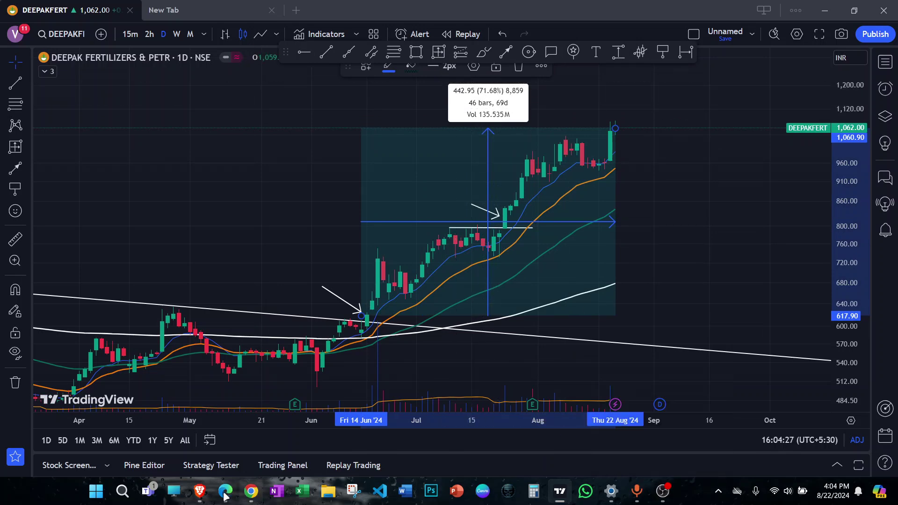
- Switch to Notion and set Deepak Fertilizers' Returns Generated to 79% and Time Taken to 69
click(199, 492)
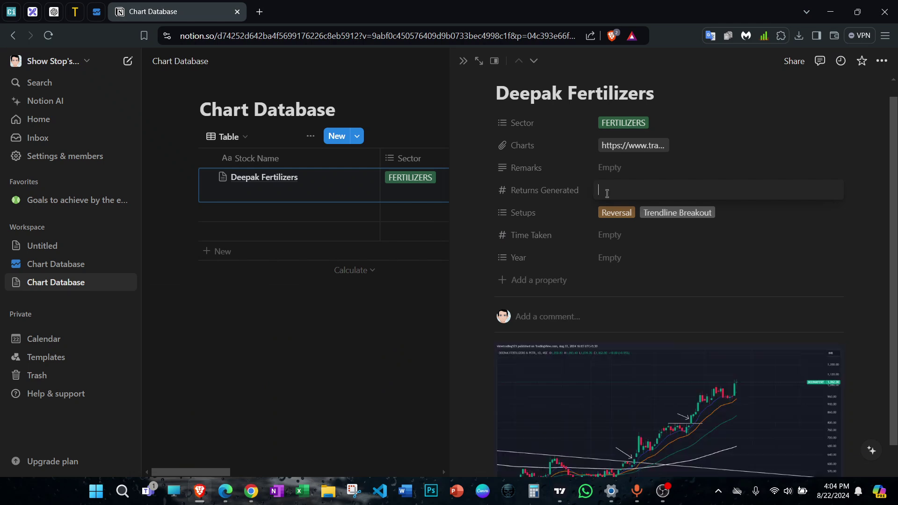
click(618, 236)
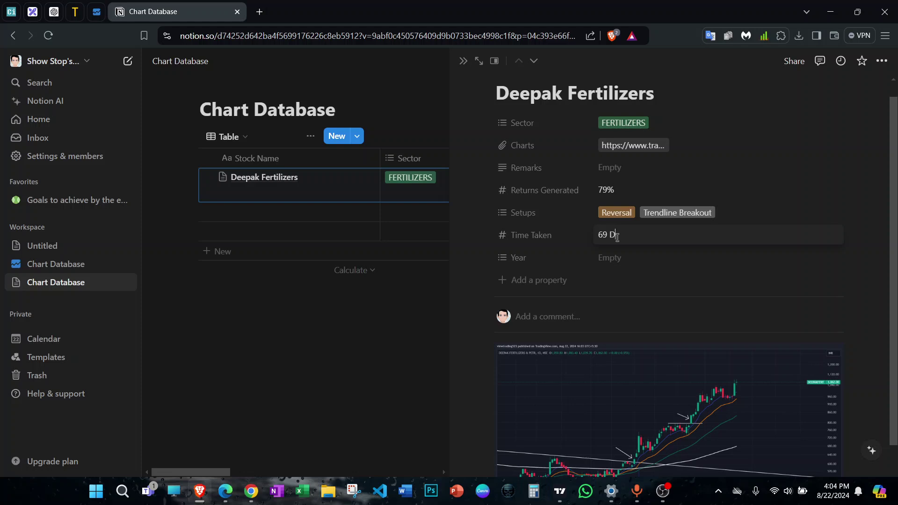
click(780, 148)
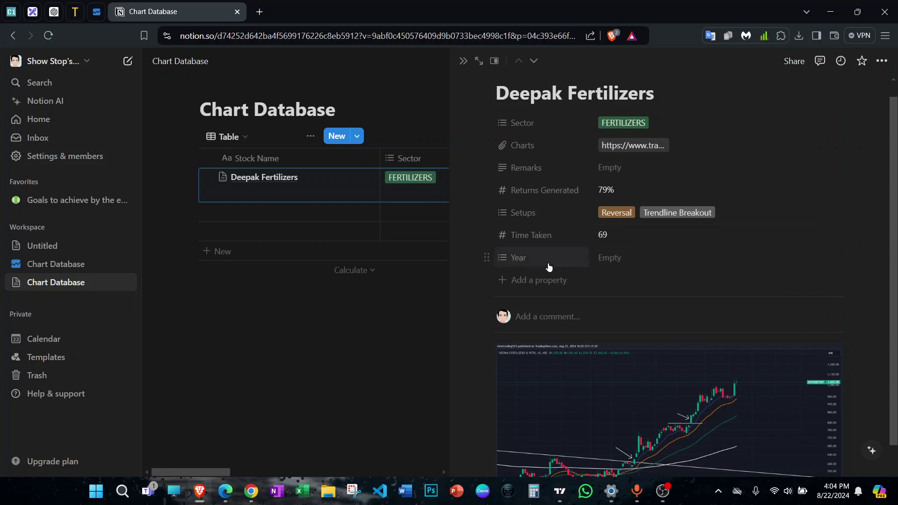
- Create the Year option 2024 and assign it to Deepak Fertilizers
click(611, 259)
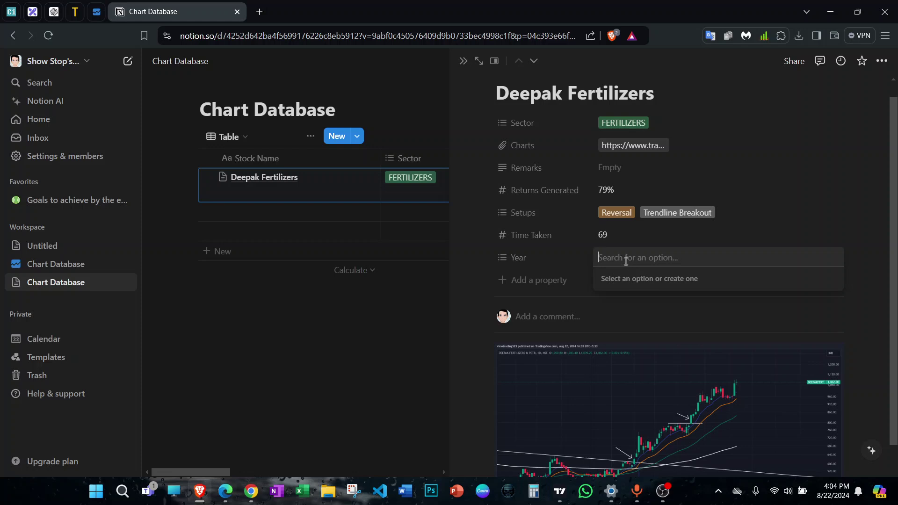
text(2024)
key(Return)
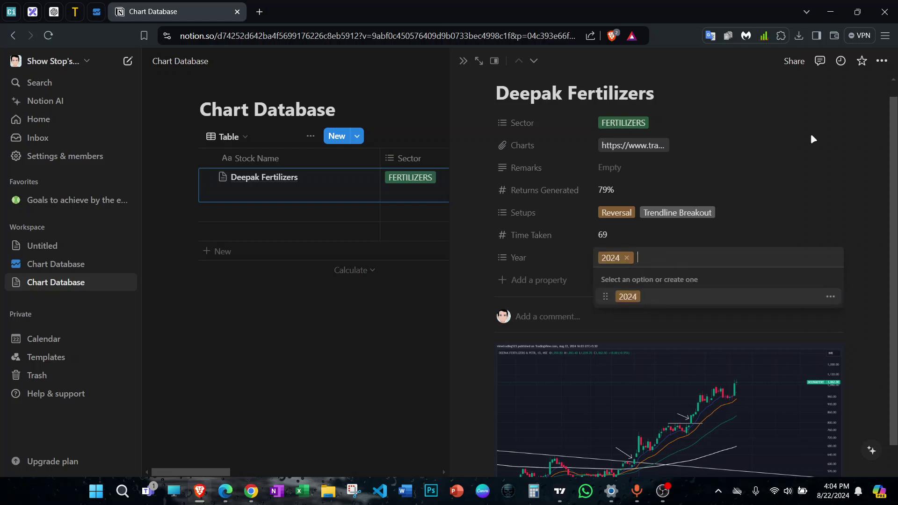
- Look over the Deepak Fertilizers properties and embedded chart, then close the entry's page
scroll(630, 188, down, 1)
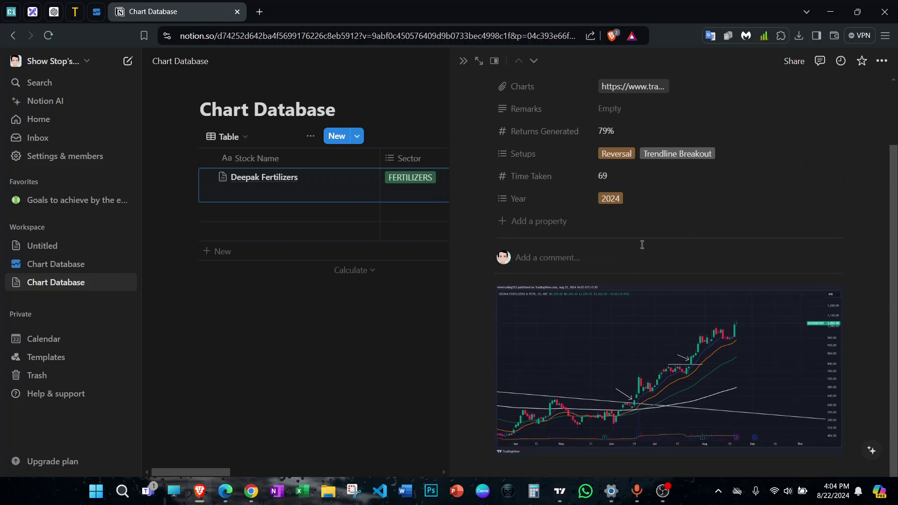
click(532, 224)
click(805, 185)
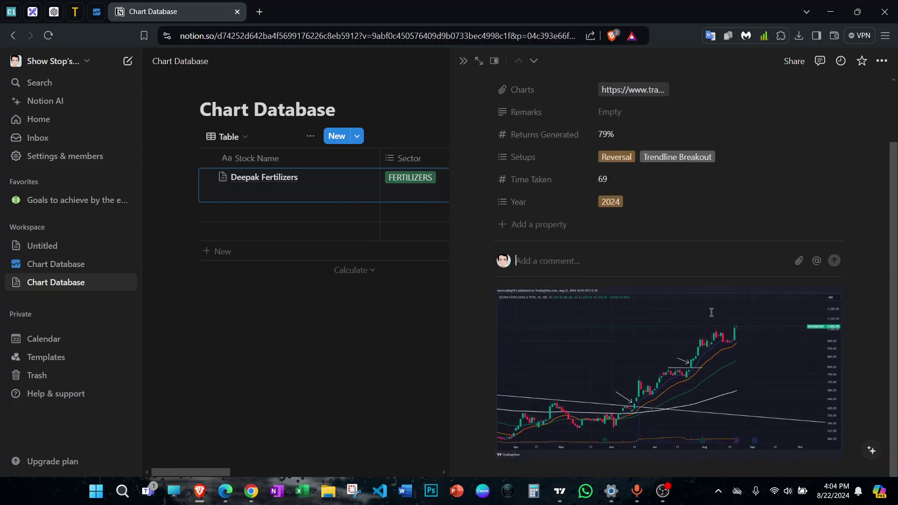
click(594, 467)
scroll(604, 405, up, 2)
scroll(607, 405, down, 2)
scroll(606, 405, up, 3)
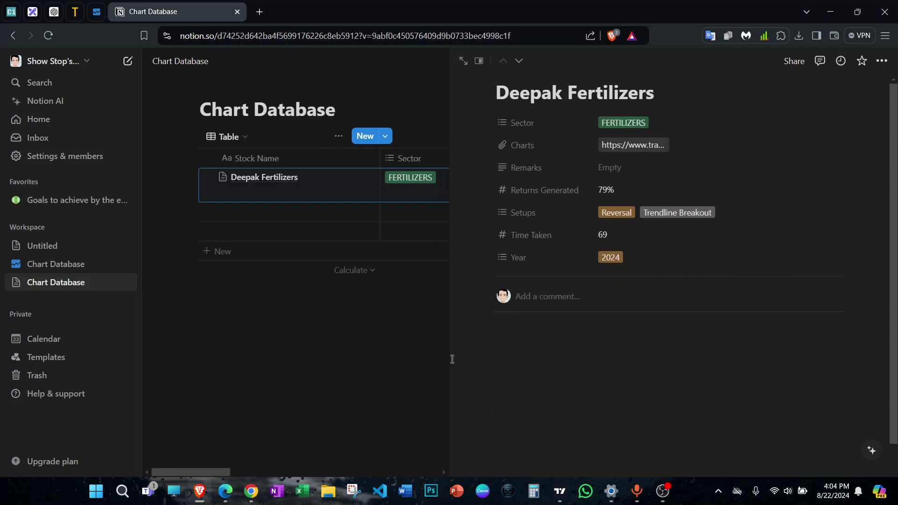
click(413, 371)
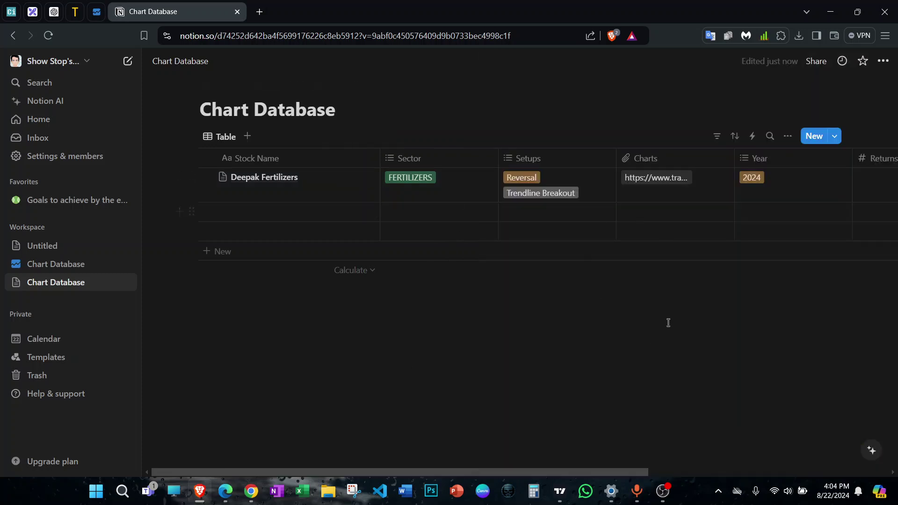
- Open the other, already populated Chart Database in the workspace and look through its stock rows
click(80, 264)
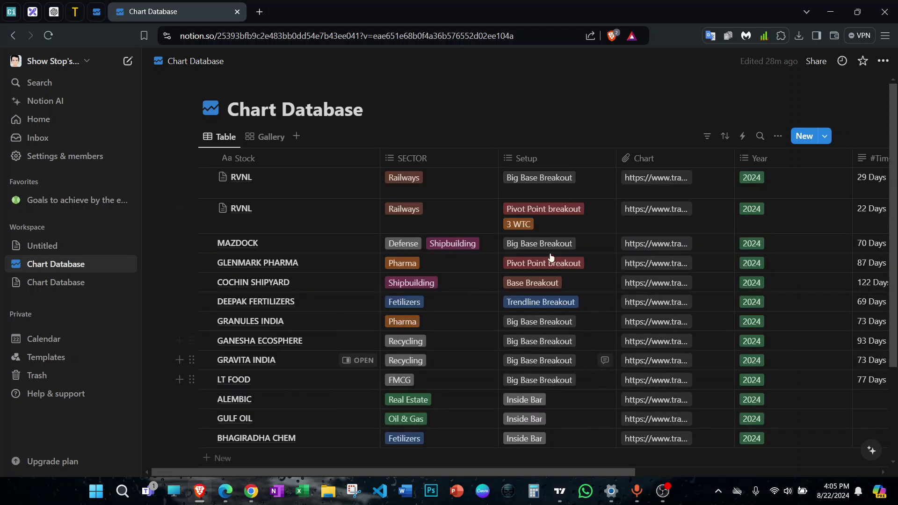
scroll(609, 388, down, 3)
scroll(608, 387, up, 3)
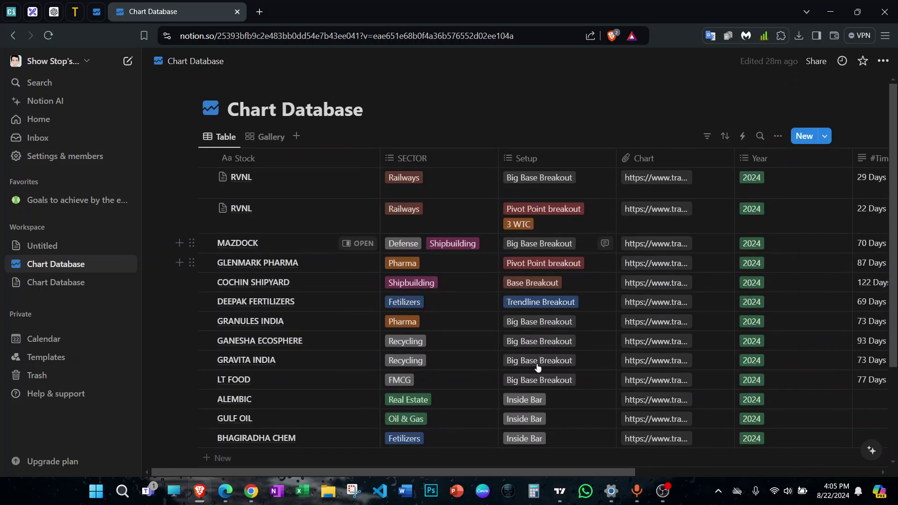
scroll(579, 284, down, 3)
scroll(585, 387, up, 3)
- Filter the populated database to the Big Base Breakout setup and view the time taken, returns and remarks of the matching stocks
click(707, 138)
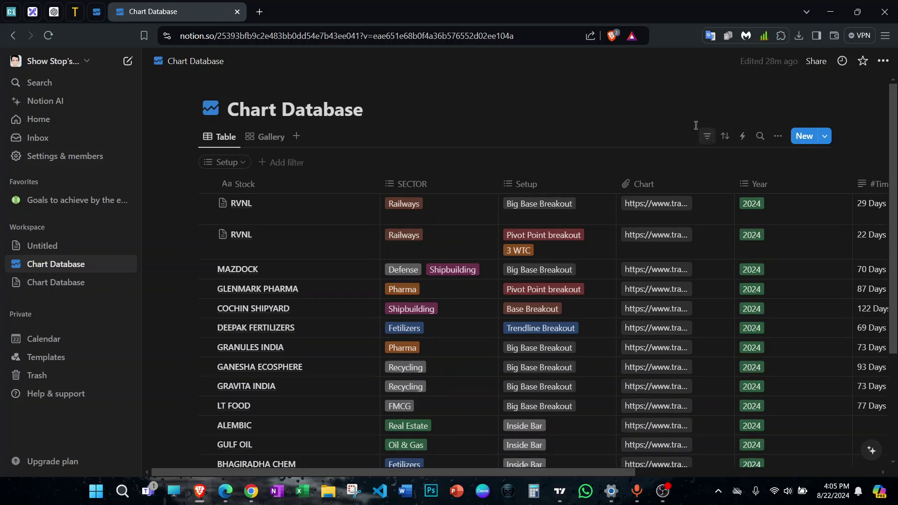
click(708, 137)
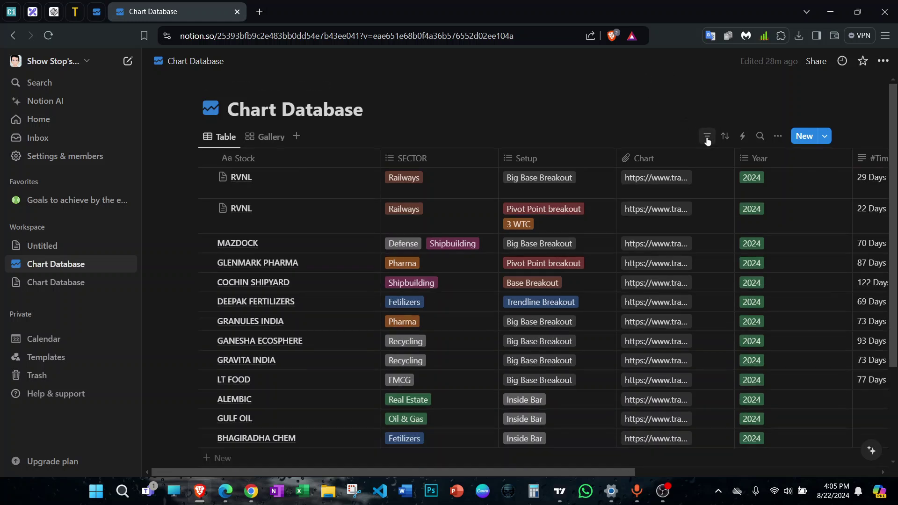
click(707, 139)
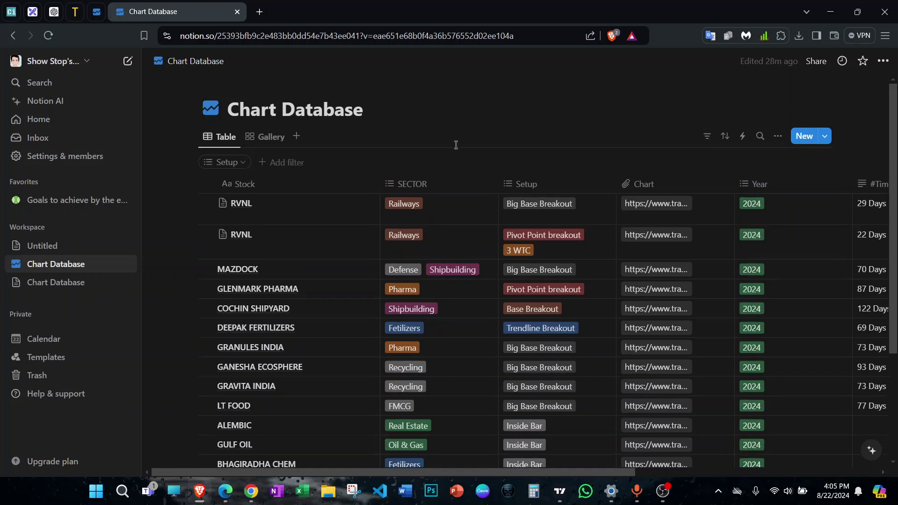
click(243, 162)
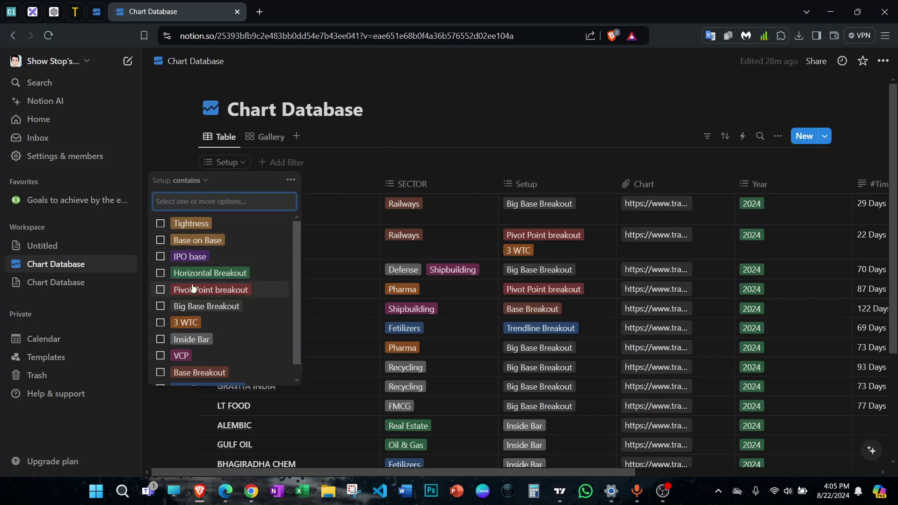
scroll(199, 295, down, 1)
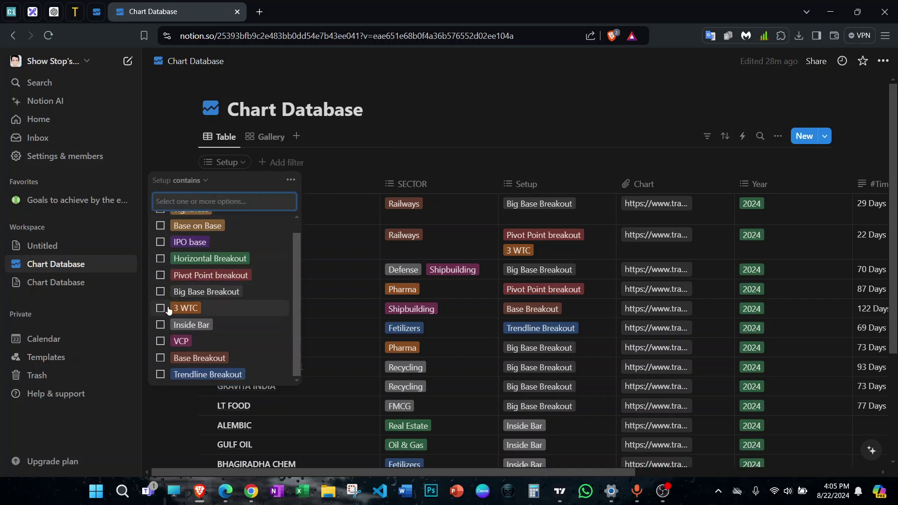
click(161, 292)
click(497, 431)
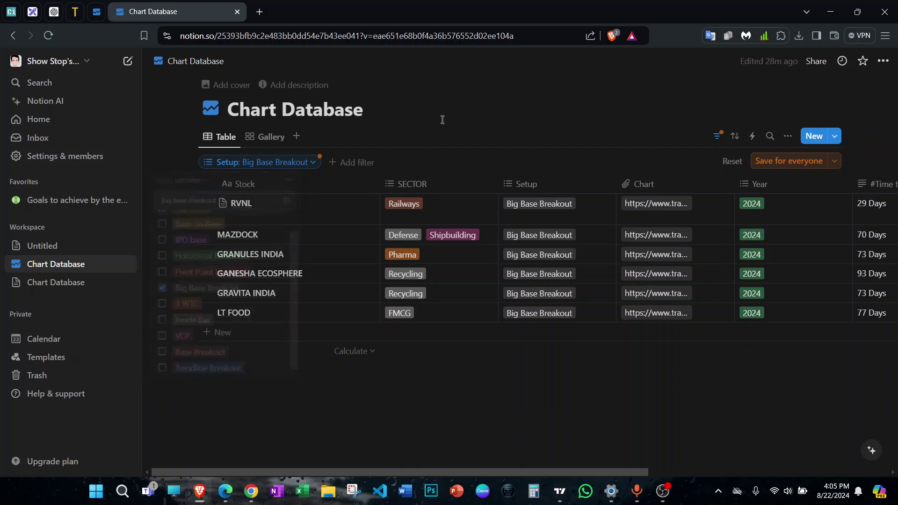
drag(522, 470, 743, 478)
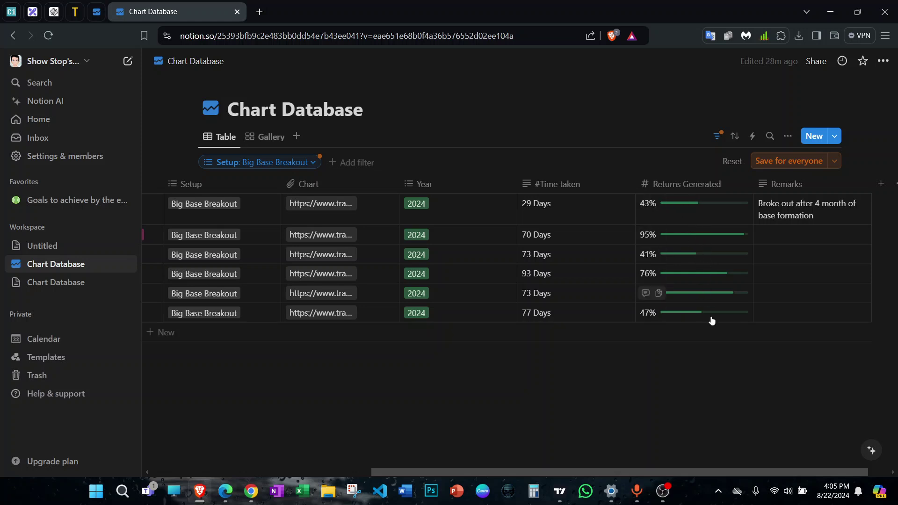
- Return to the new Chart Database containing only Deepak Fertilizers and display its Returns Generated property as a bar
click(69, 281)
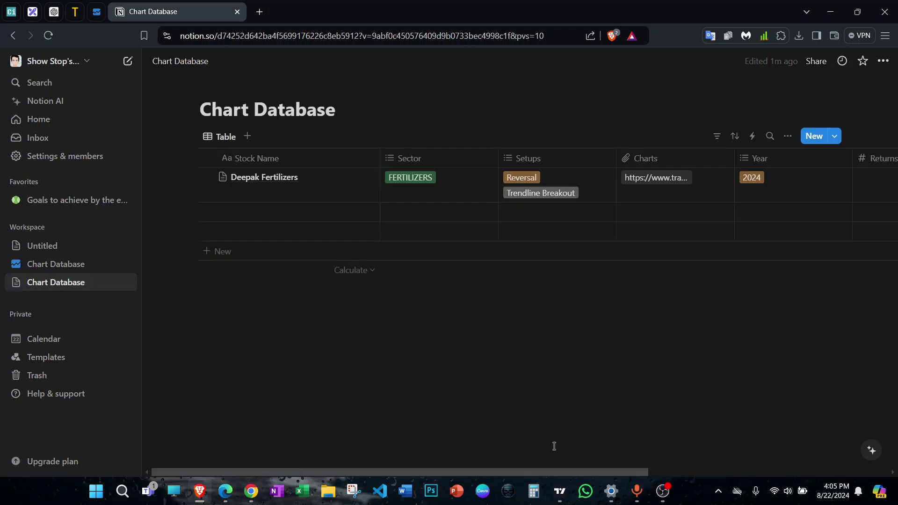
drag(561, 472, 800, 472)
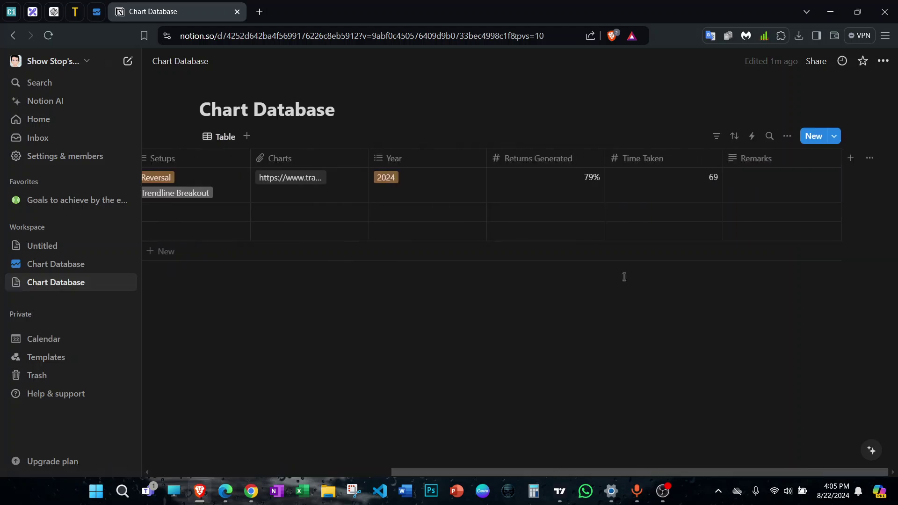
click(557, 189)
key(Escape)
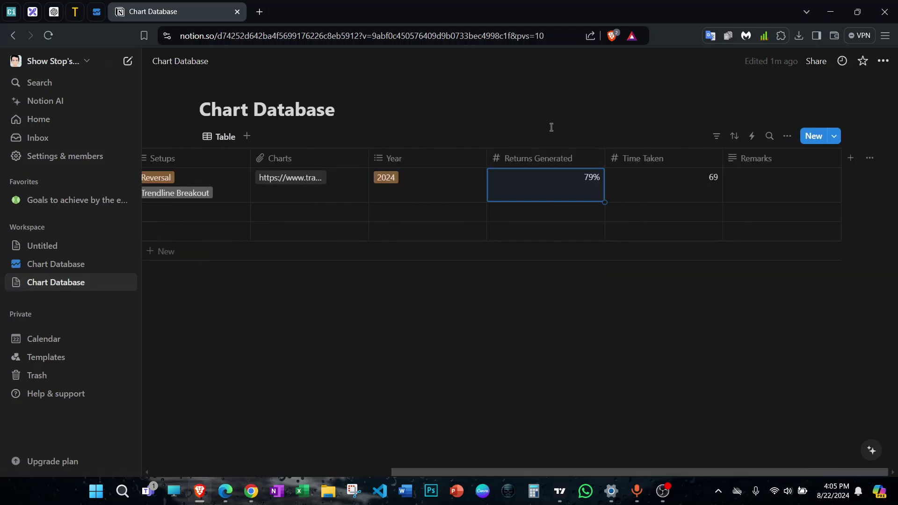
click(542, 160)
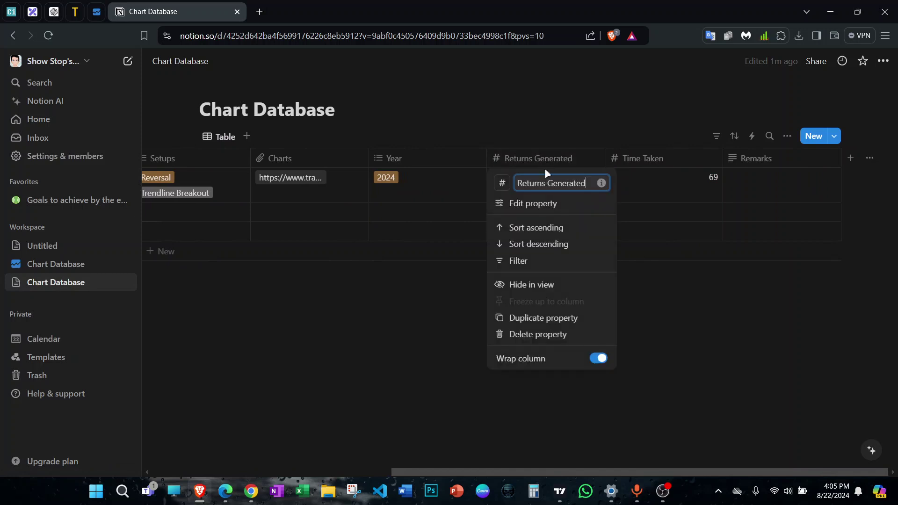
click(527, 203)
click(749, 274)
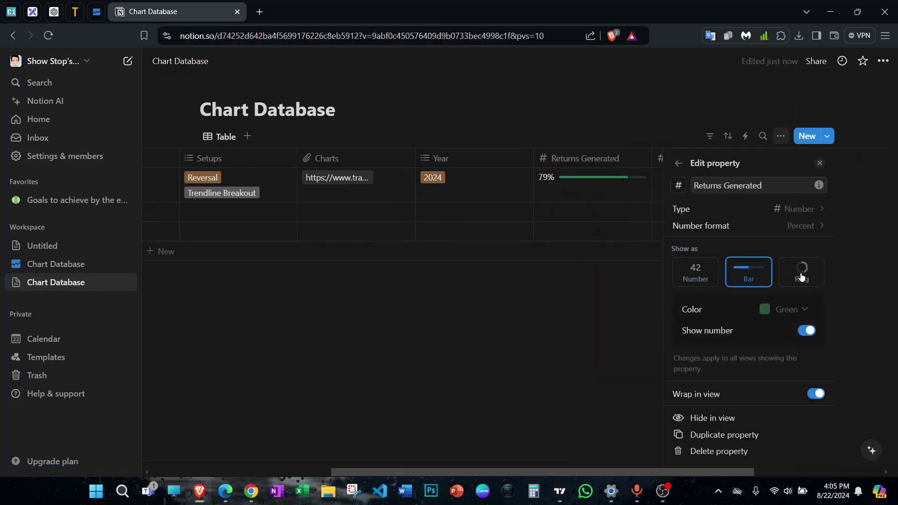
- Try the Ring and Number displays for the Returns Generated property, return it to Bar and close the property settings
click(805, 279)
click(762, 276)
click(697, 280)
click(764, 283)
click(812, 280)
click(745, 282)
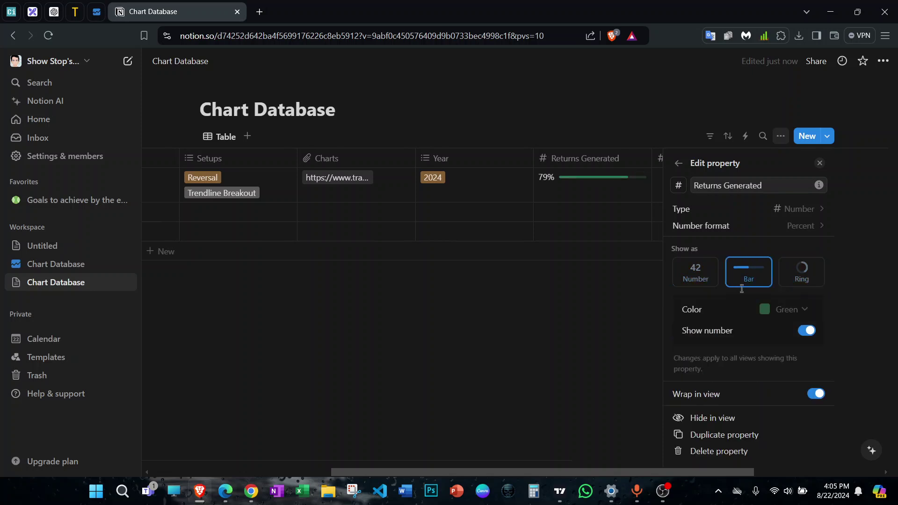
click(553, 323)
- Change the new Chart Database's page icon to the green activity rectangle
drag(542, 472, 299, 434)
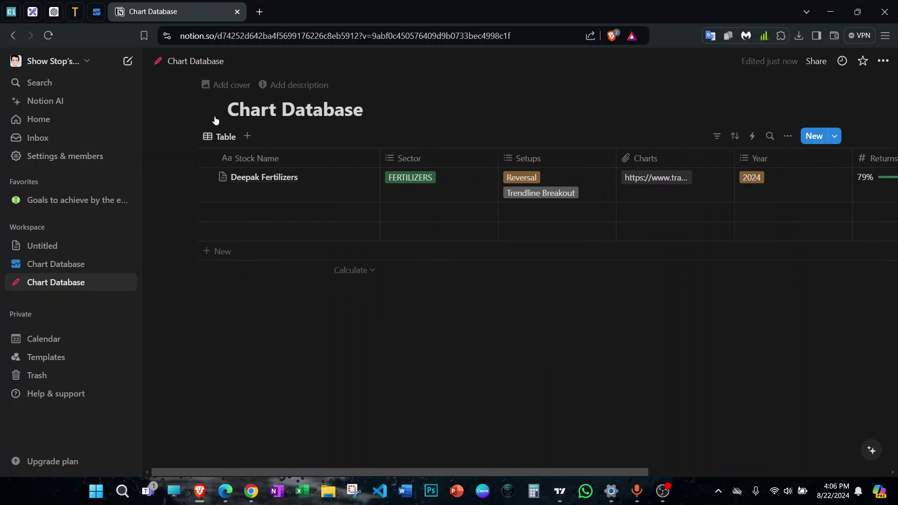
click(219, 116)
click(143, 136)
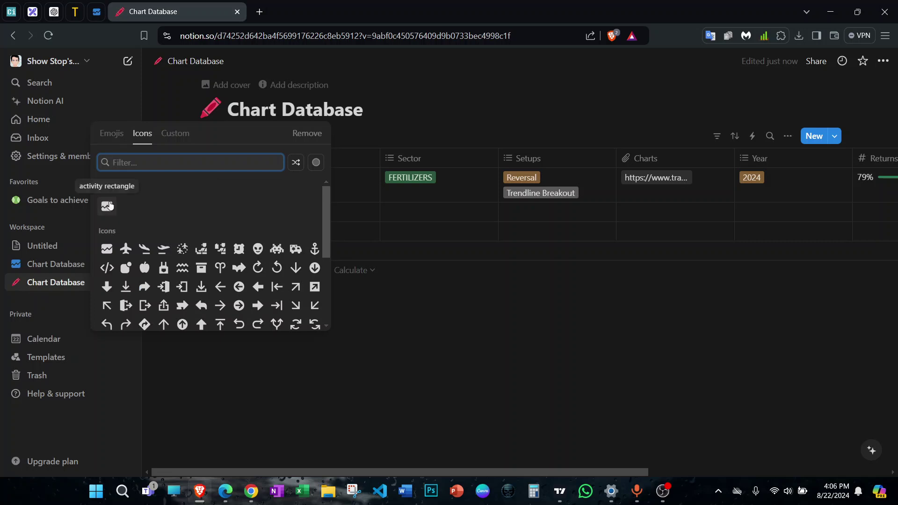
click(108, 207)
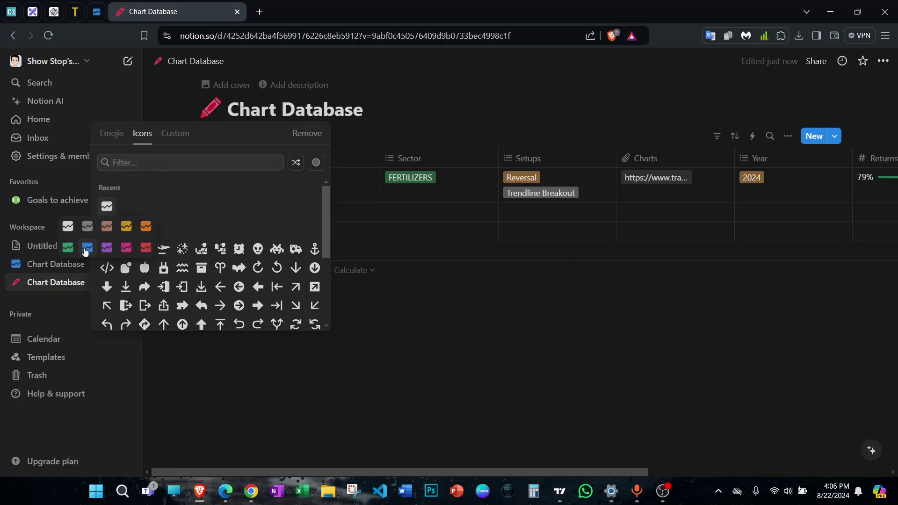
click(68, 248)
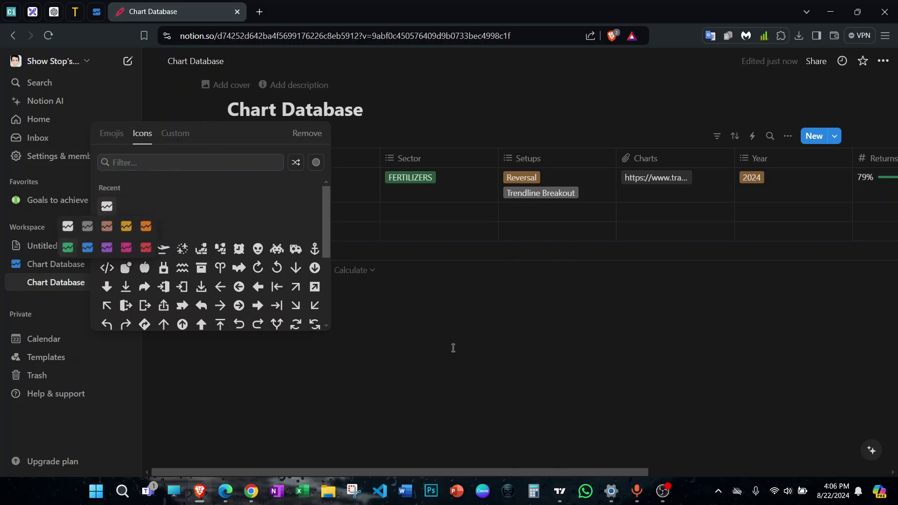
click(453, 347)
- Add a Gallery view to the new database and look over the Deepak Fertilizers entry opened from its card
click(247, 136)
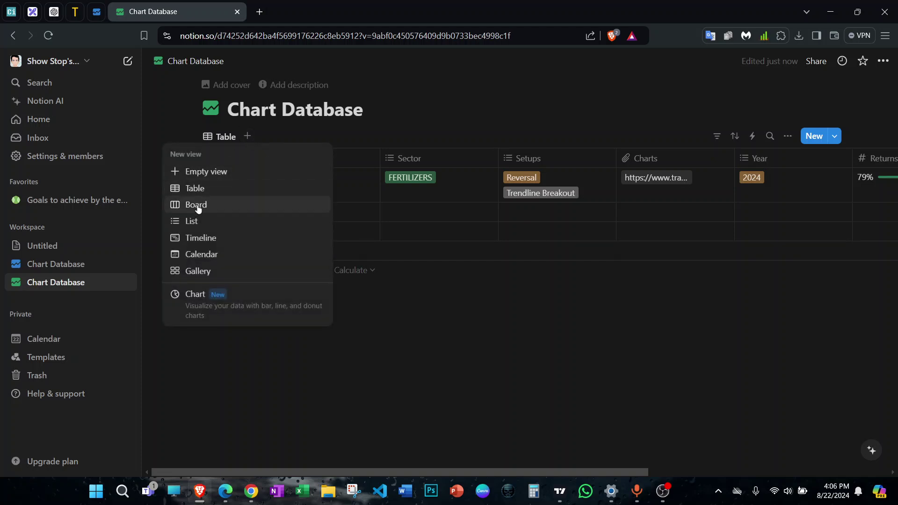
click(220, 271)
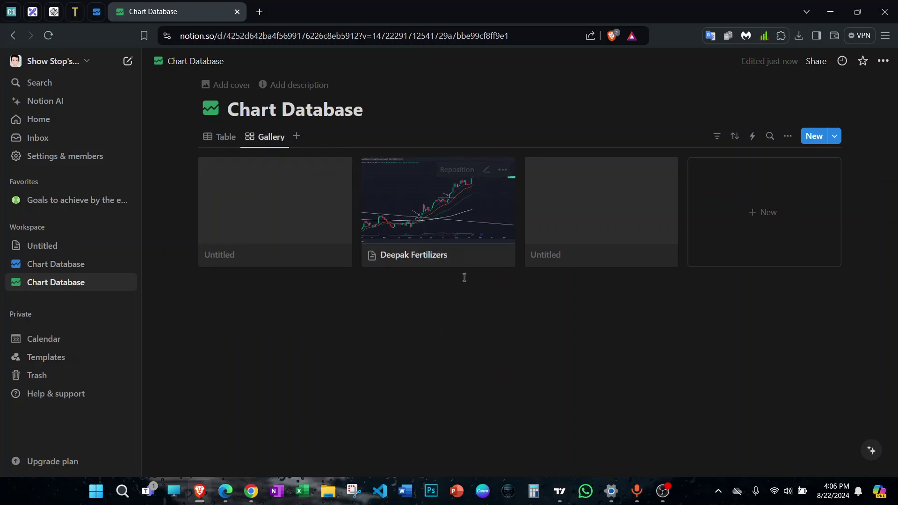
click(461, 217)
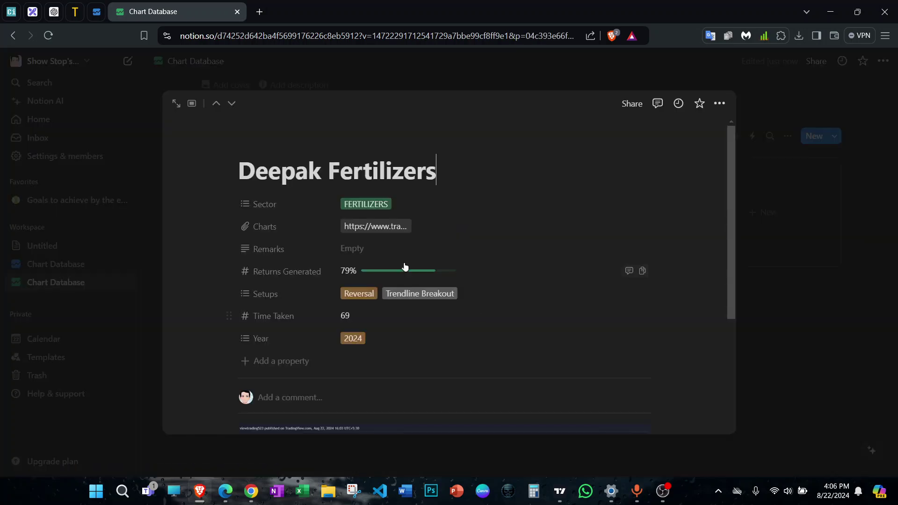
scroll(407, 313, down, 5)
scroll(422, 261, up, 3)
scroll(384, 234, down, 3)
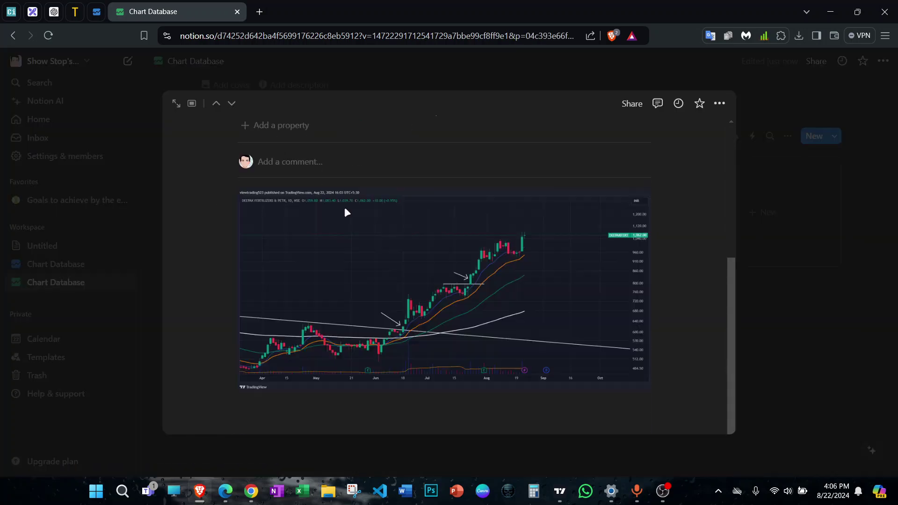
scroll(391, 247, up, 5)
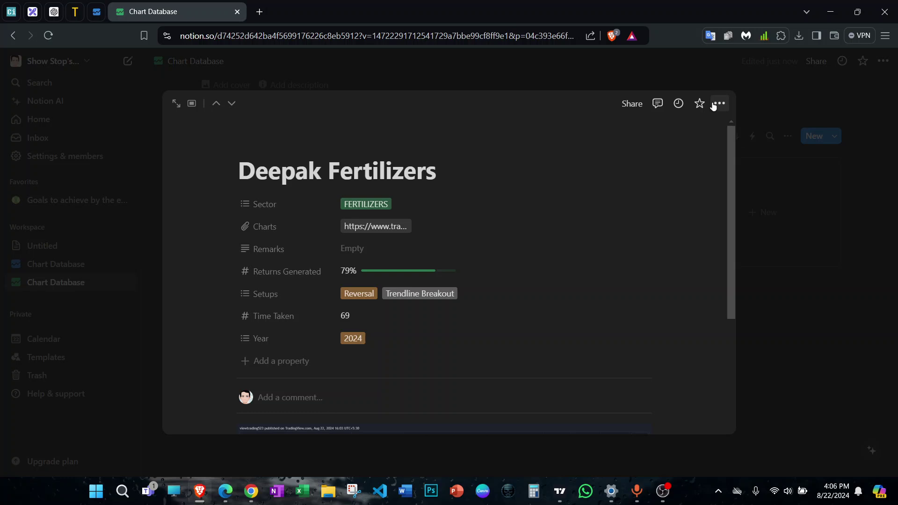
click(511, 58)
- Open the populated Chart Database and remove Big Base Breakout from its Setup filter
click(66, 265)
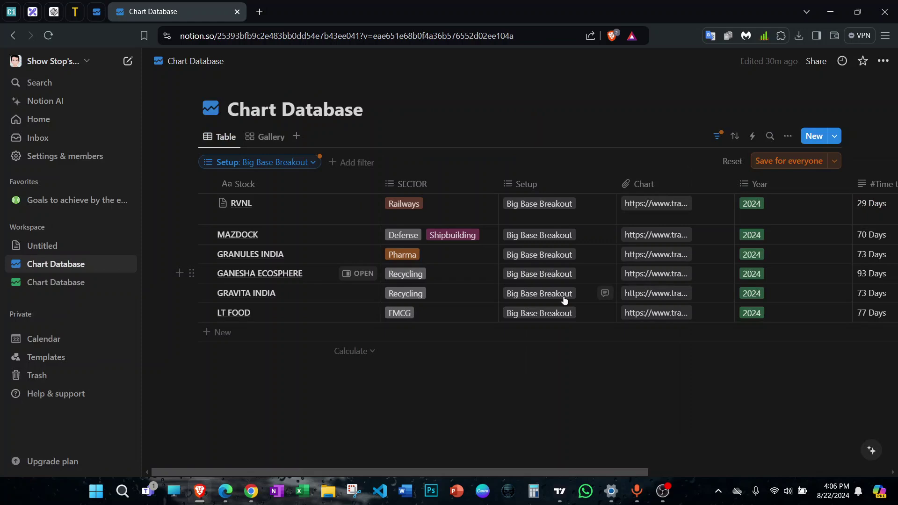
click(311, 164)
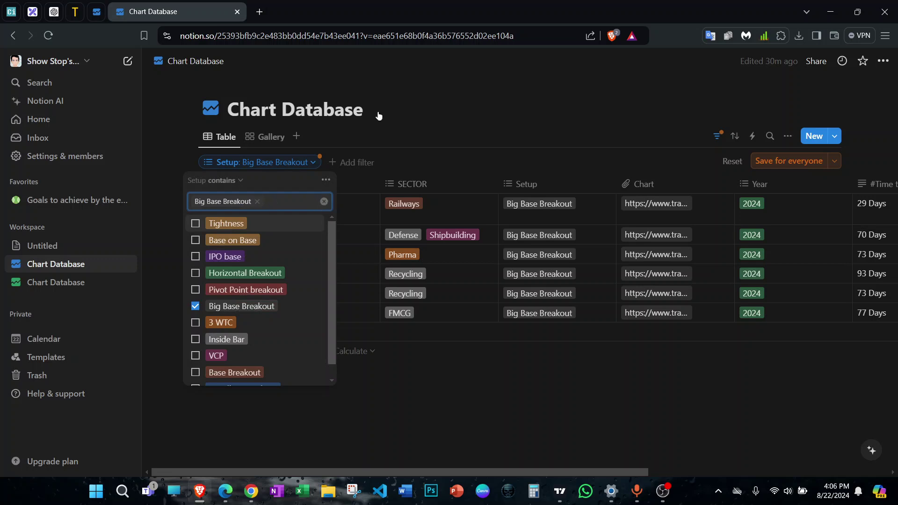
key(BackSpace)
key(Escape)
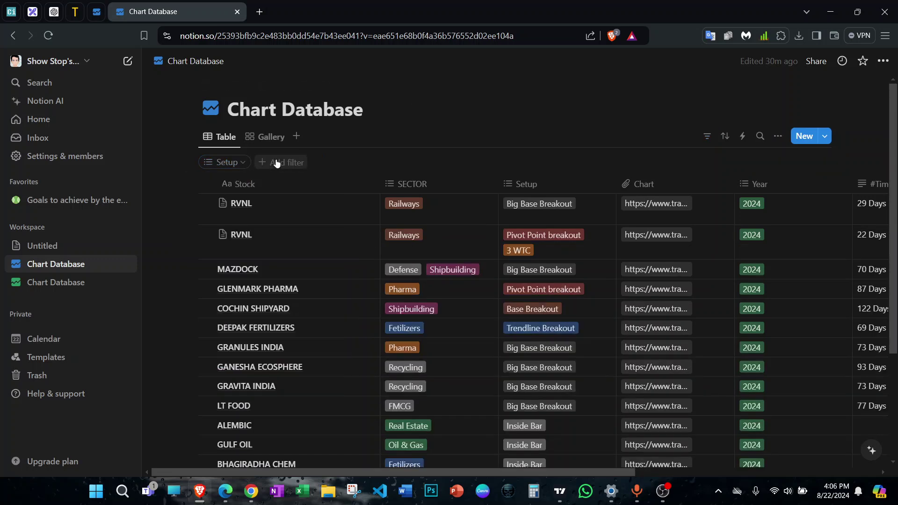
- Try filtering the populated database to Returns Generated greater than 50, then clear the filter value
click(276, 163)
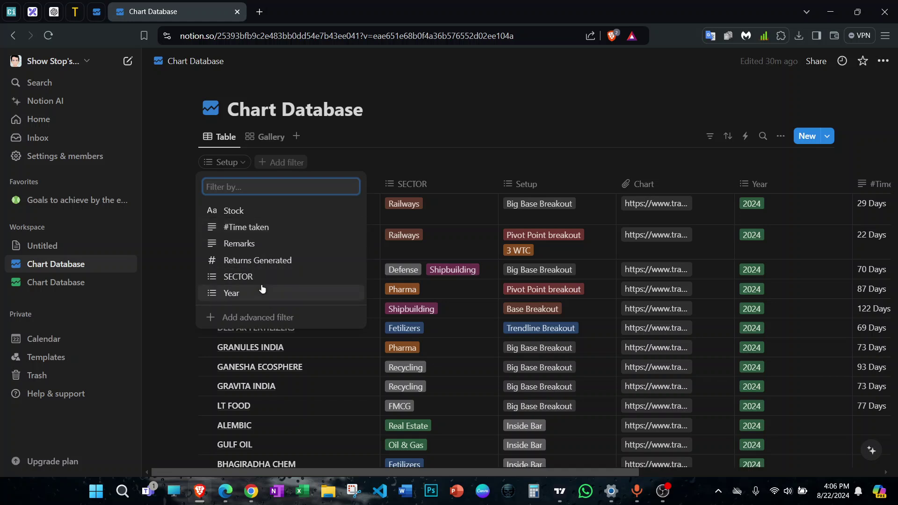
click(262, 261)
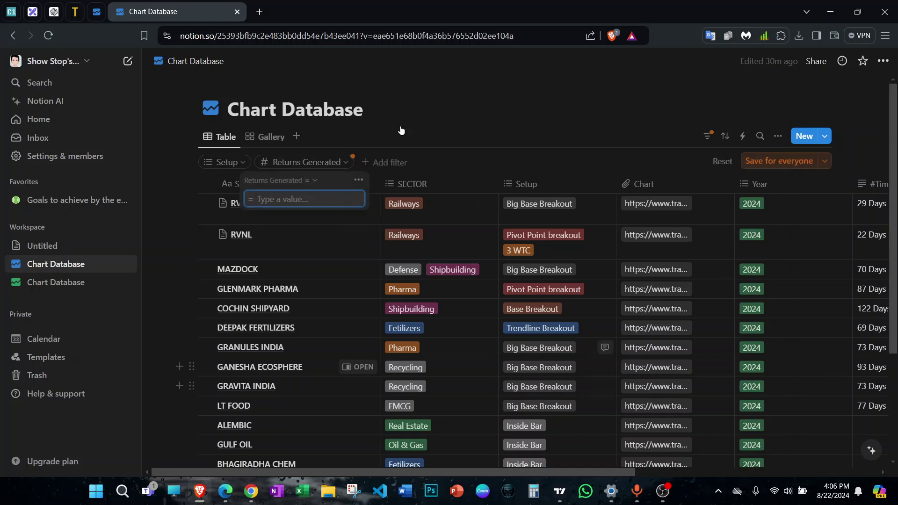
click(307, 162)
click(306, 162)
click(313, 180)
click(476, 104)
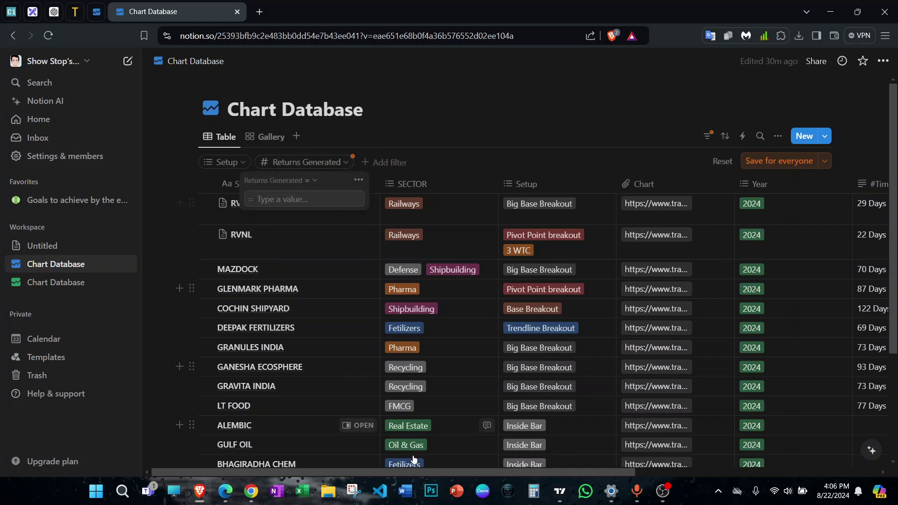
click(313, 180)
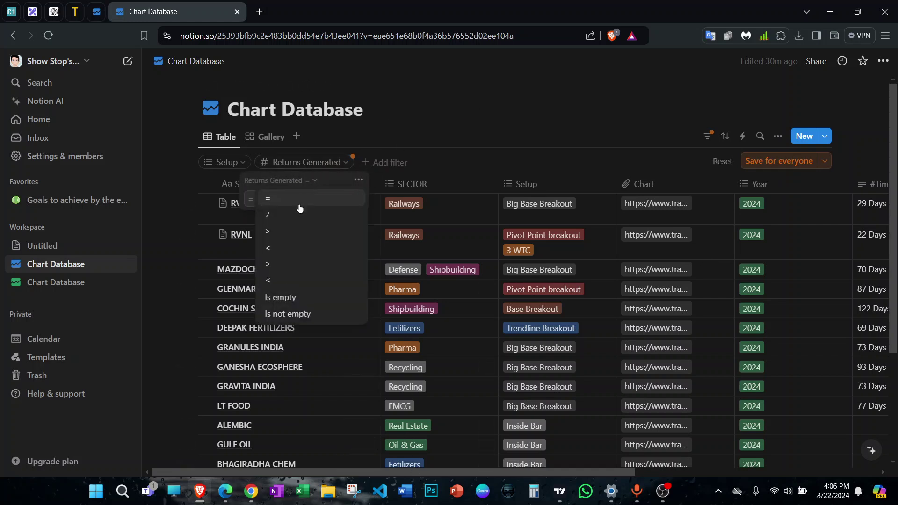
click(274, 231)
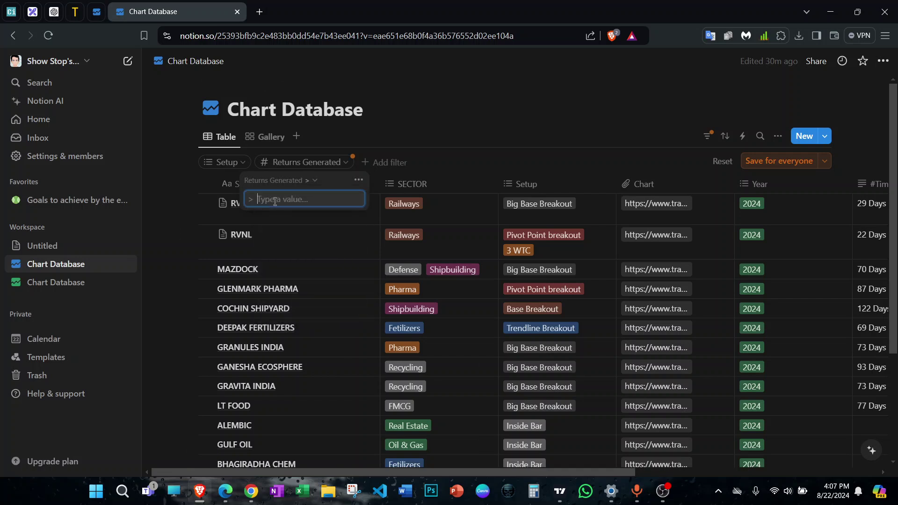
text(50)
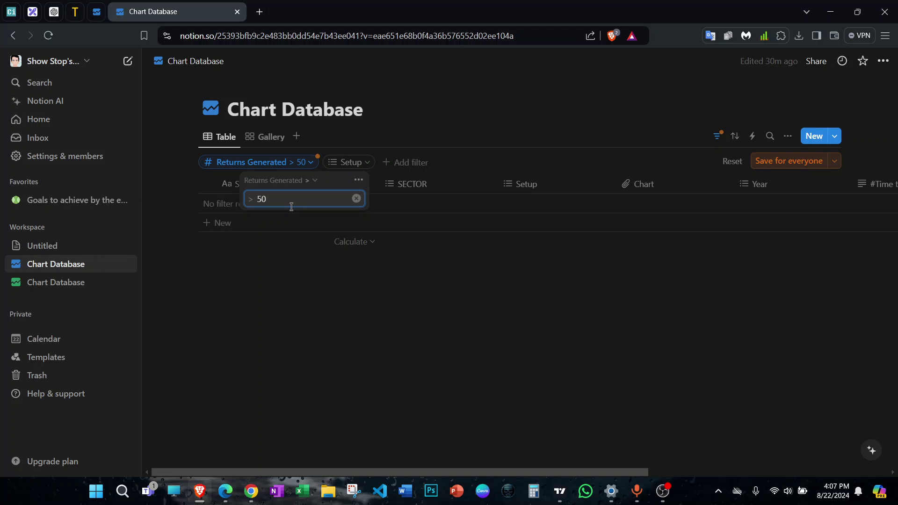
key(BackSpace)
key(BackSpace)
click(407, 117)
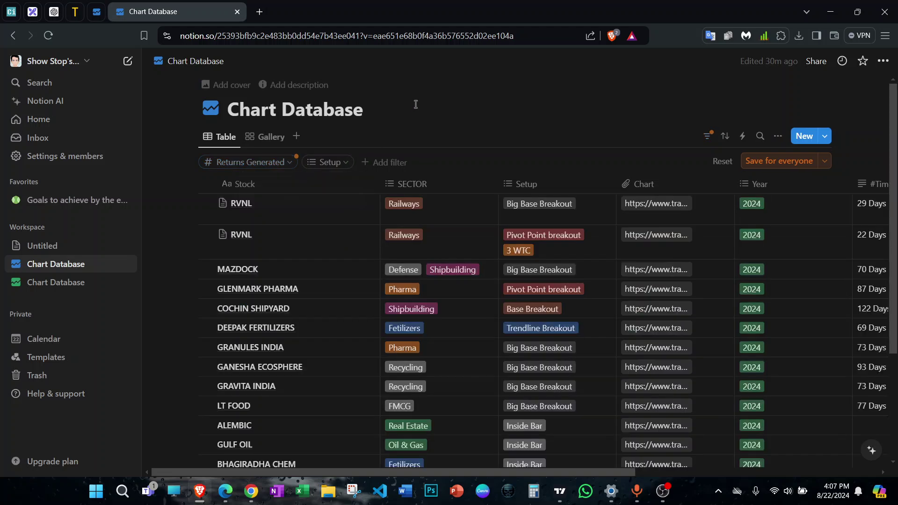
- Filter the populated database to Returns Generated less than 50 and look through the remaining rows
scroll(608, 337, right, 5)
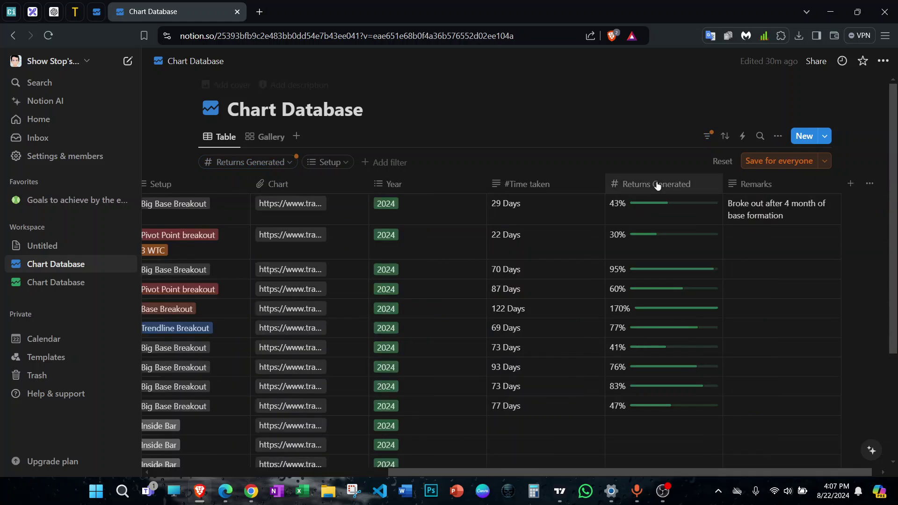
click(677, 185)
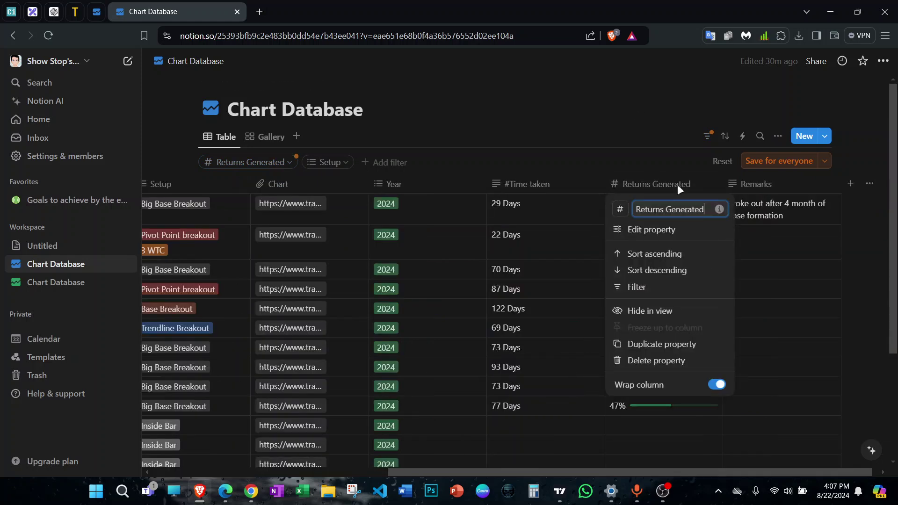
click(668, 288)
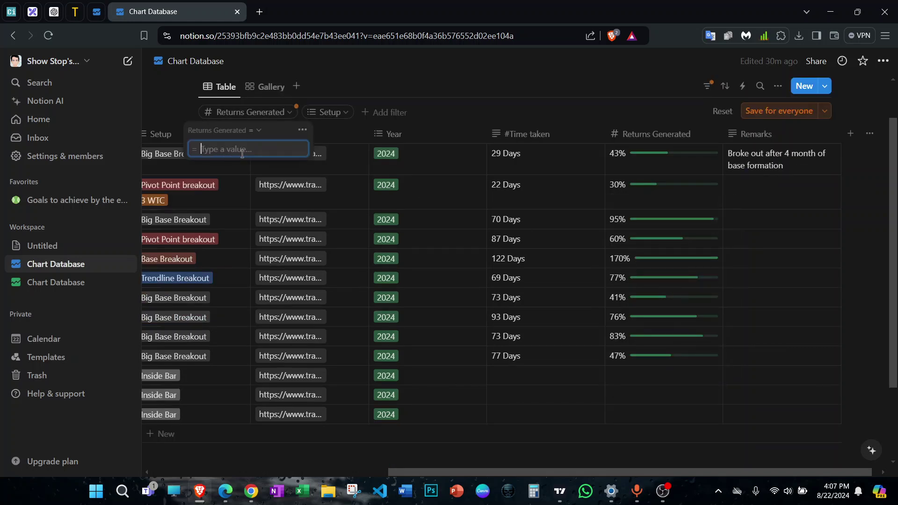
click(256, 130)
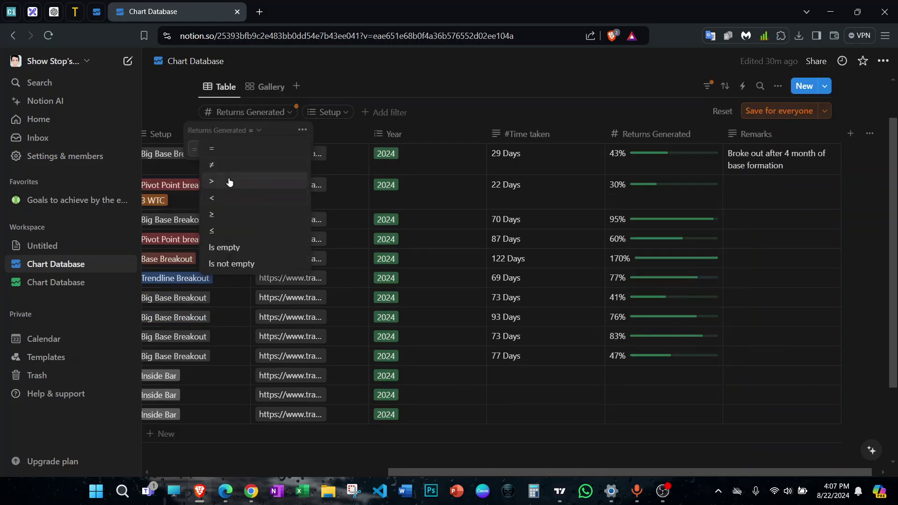
click(235, 200)
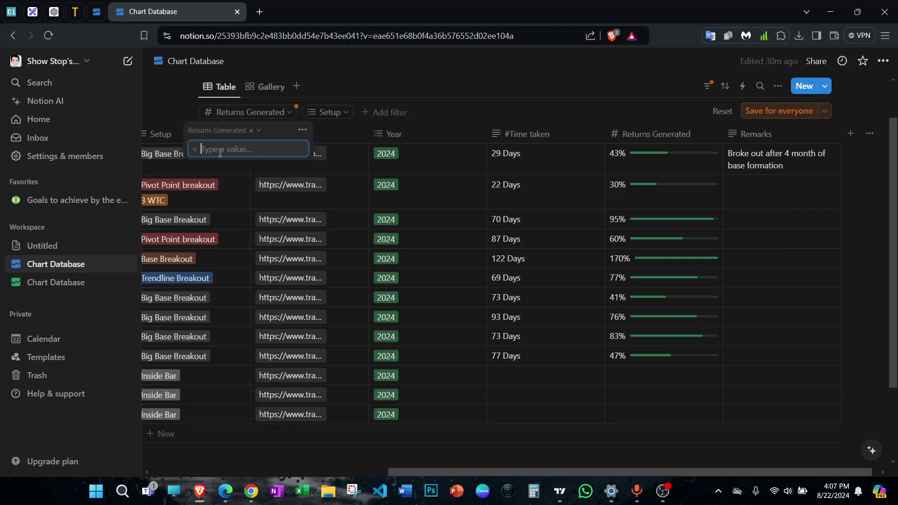
text(50)
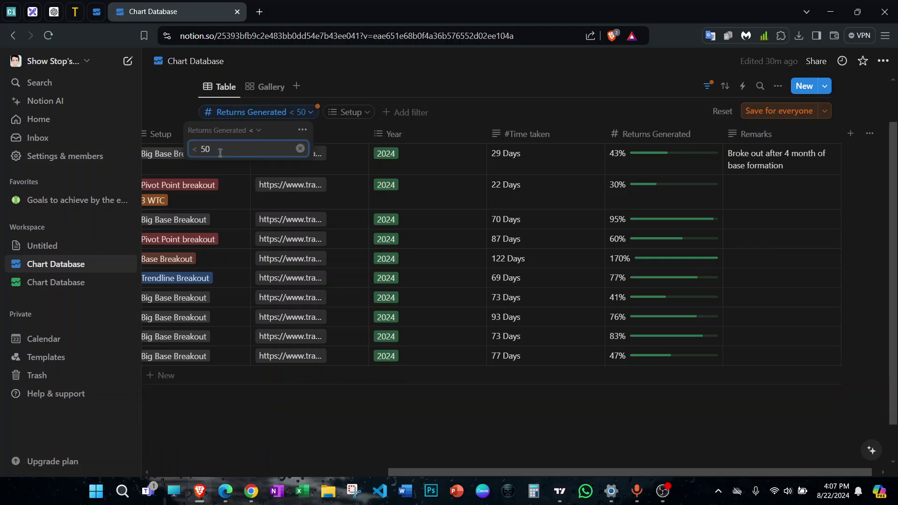
scroll(401, 365, up, 2)
scroll(313, 318, down, 4)
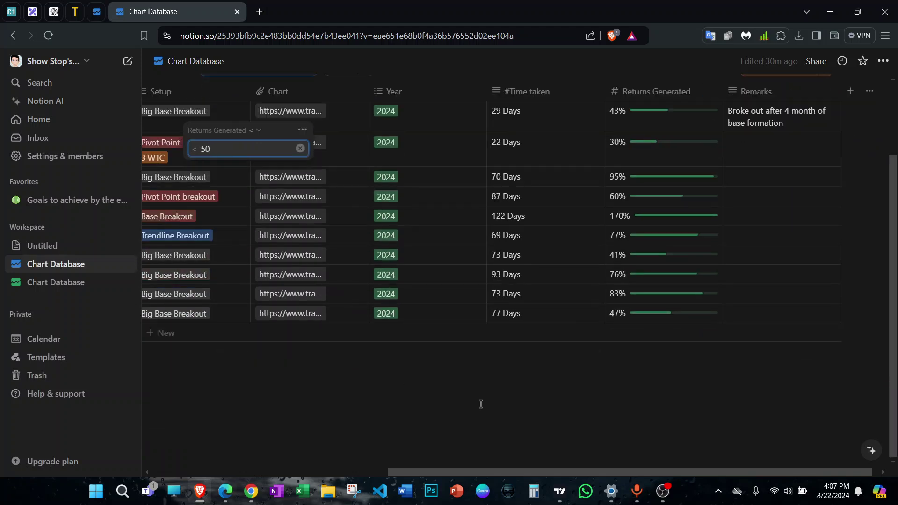
mouse_move(490, 471)
mouse_down()
mouse_move(243, 459)
mouse_move(477, 460)
mouse_move(497, 468)
mouse_up()
scroll(485, 436, up, 2)
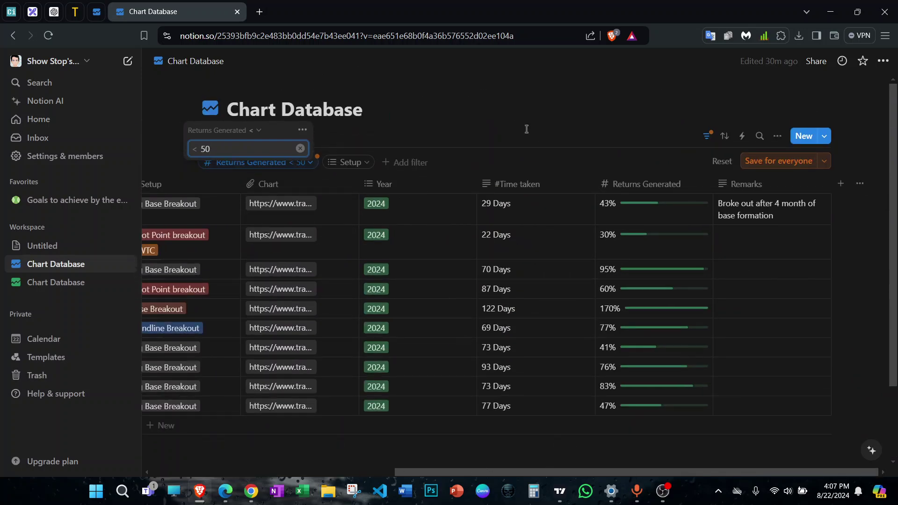
key(Escape)
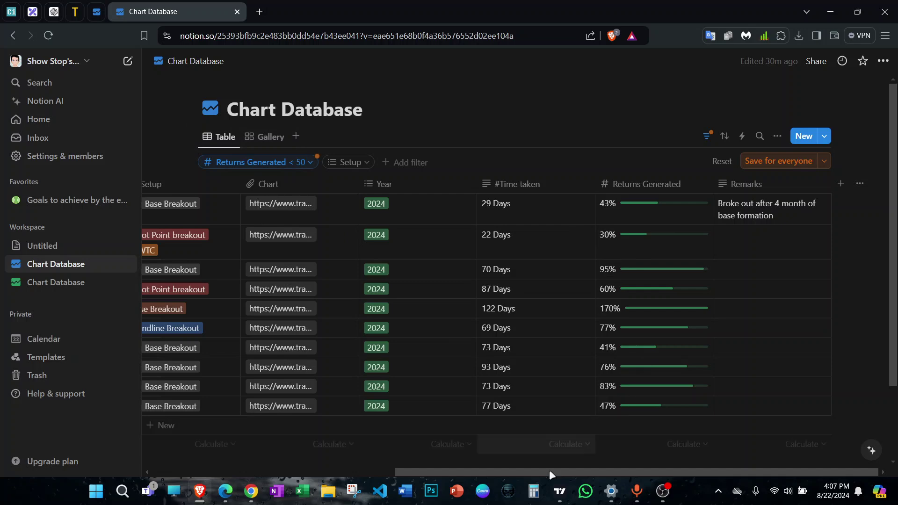
- Clear the less-than-50 value from the Returns Generated filter and close the filter settings
drag(549, 470, 287, 442)
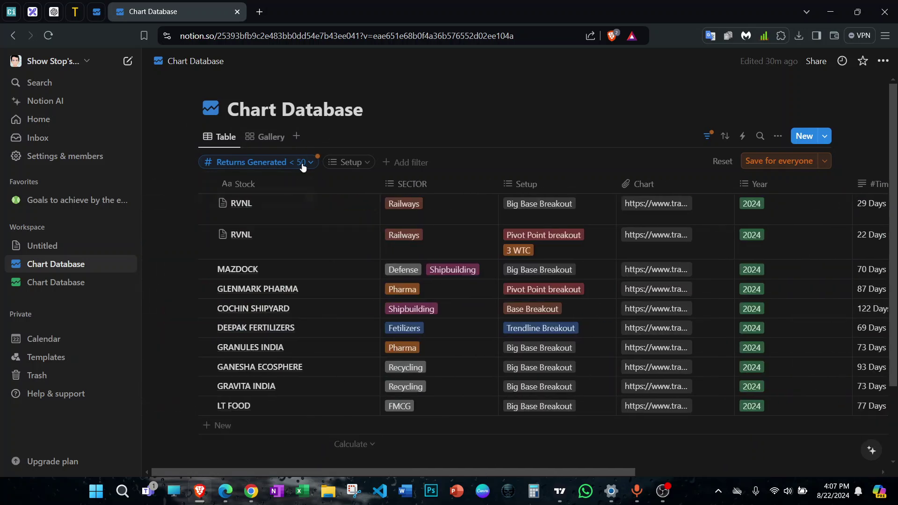
click(302, 167)
click(311, 200)
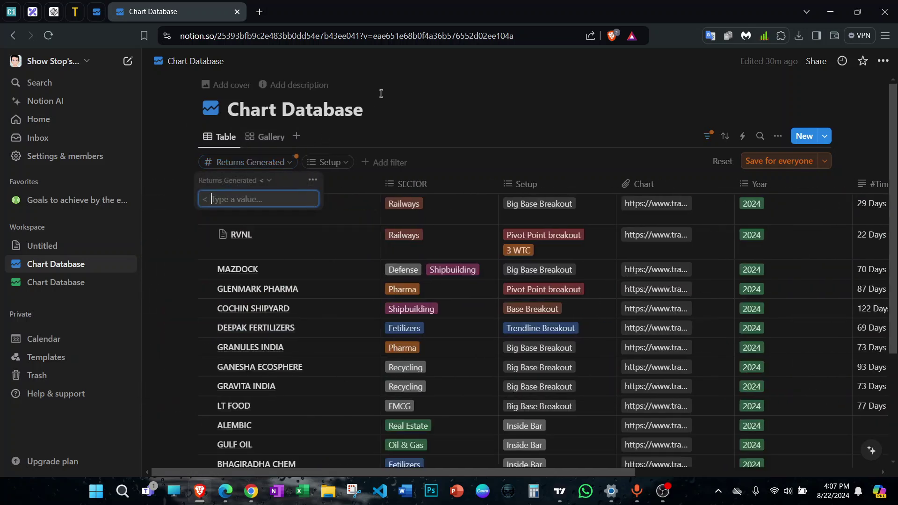
click(504, 118)
- Look through the unfiltered stock rows and columns of the populated Chart Database
scroll(547, 311, down, 3)
scroll(556, 298, up, 3)
drag(627, 472, 512, 469)
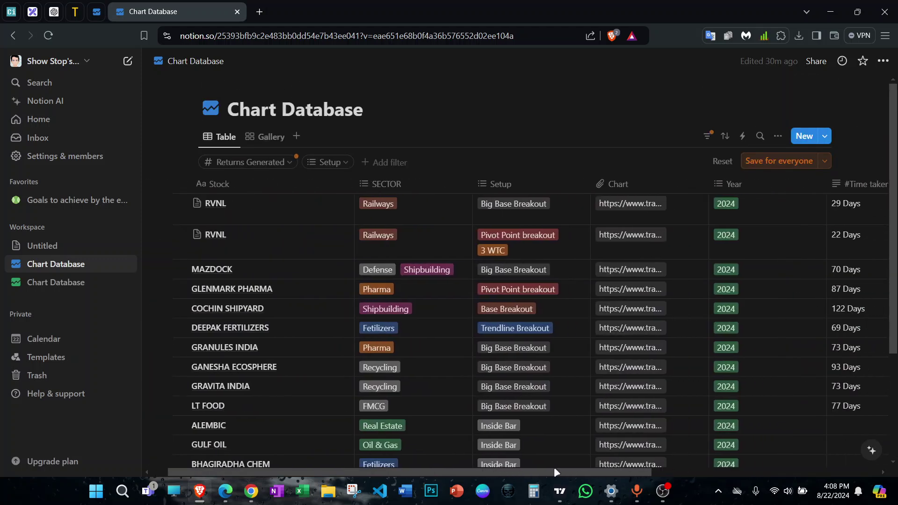
scroll(547, 280, down, 3)
scroll(554, 308, up, 3)
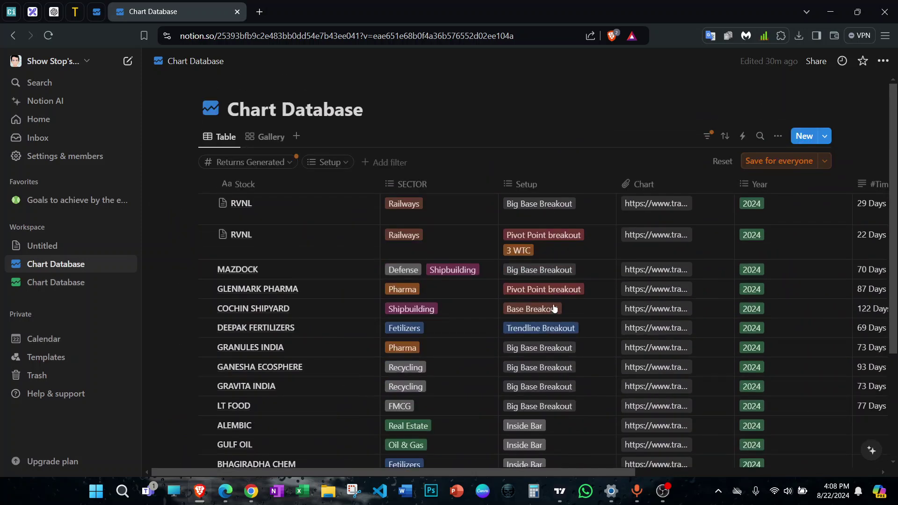